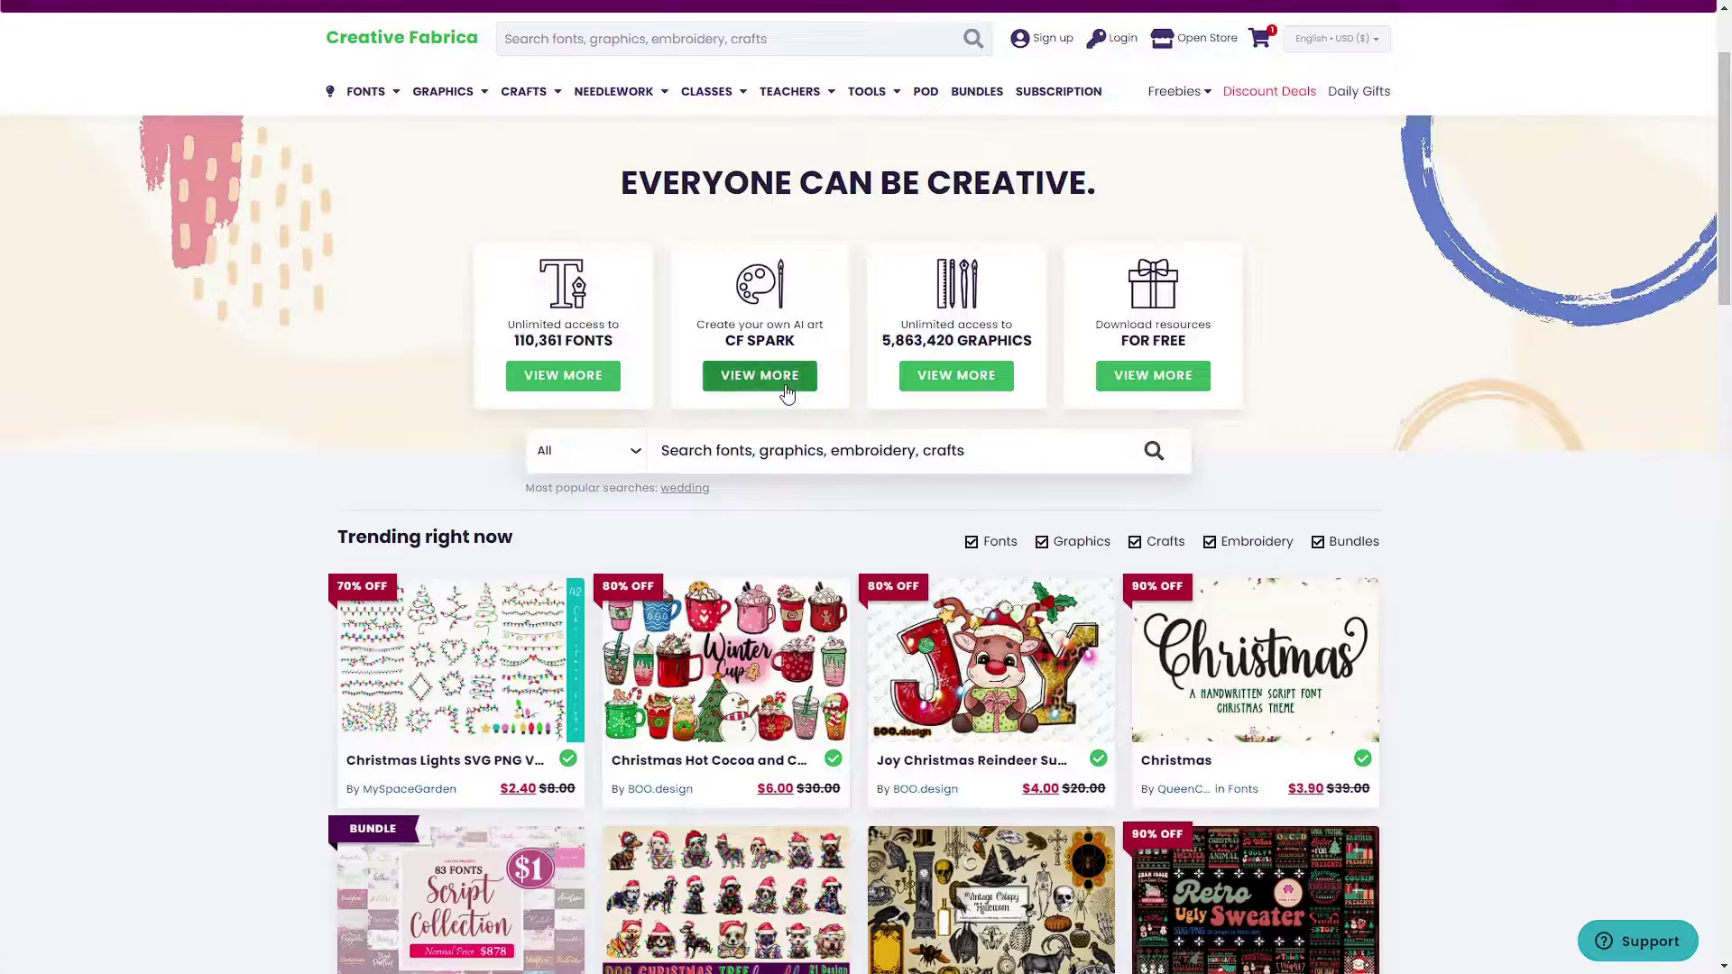
Open CF Spark, preview the enlarged cat creations and view the product page of the published smiling cat graphic
left_click(785, 388)
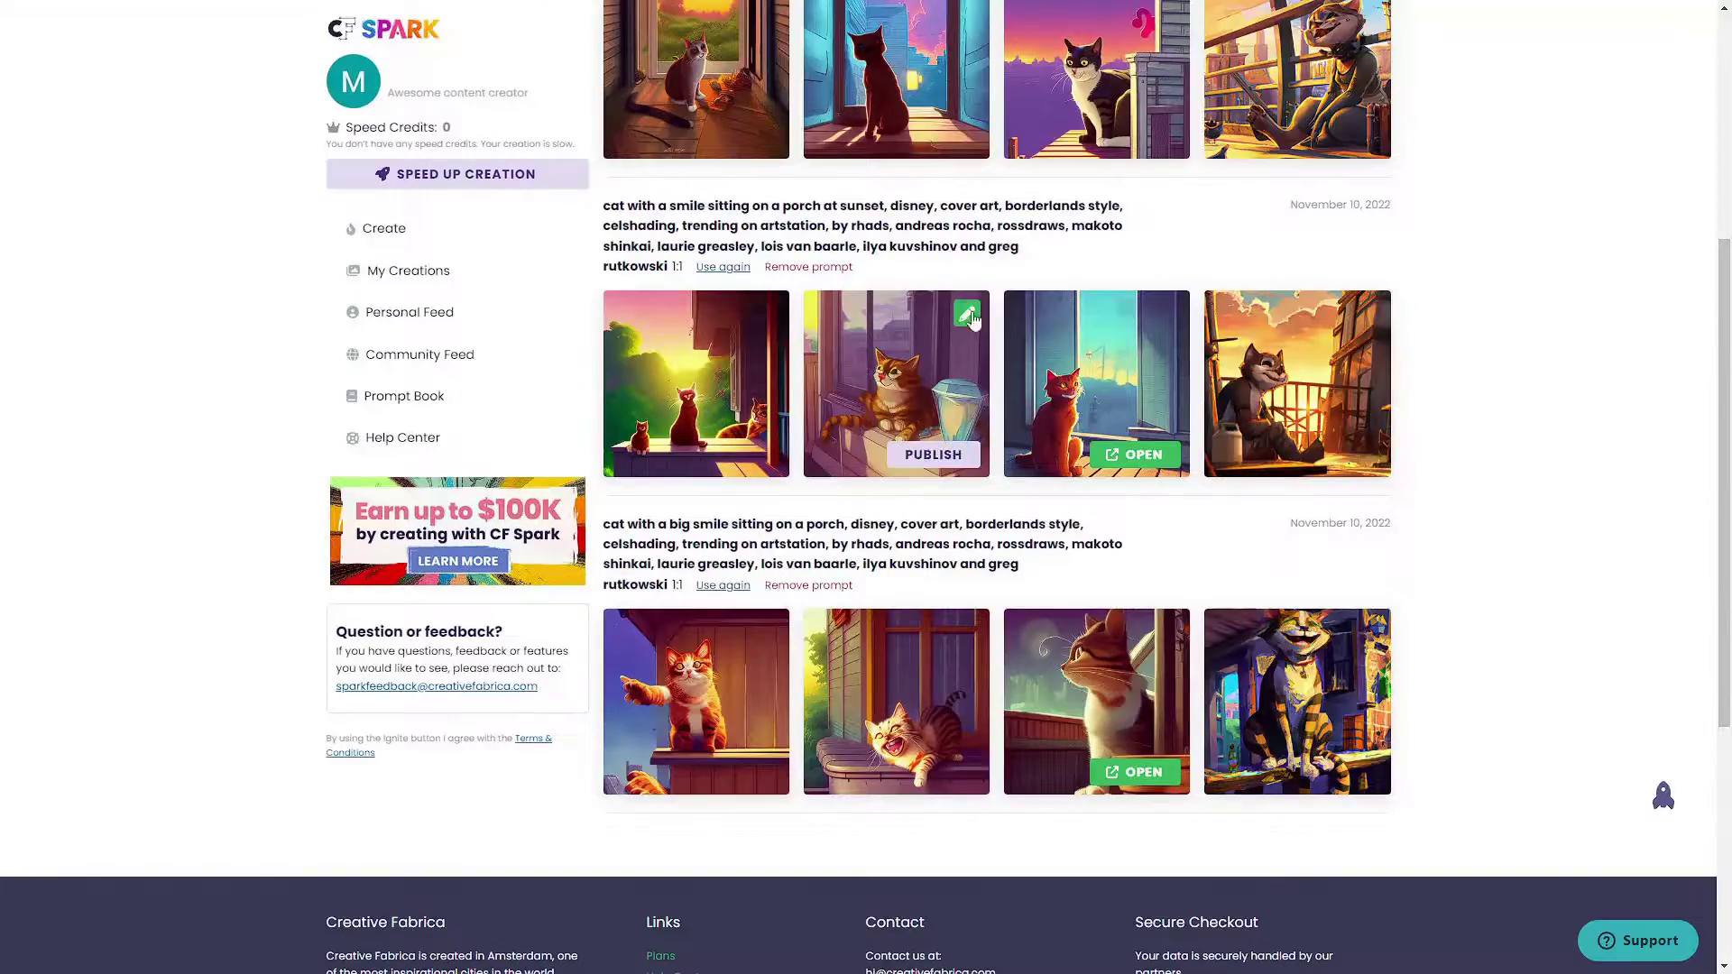
left_click(960, 316)
left_click(1046, 267)
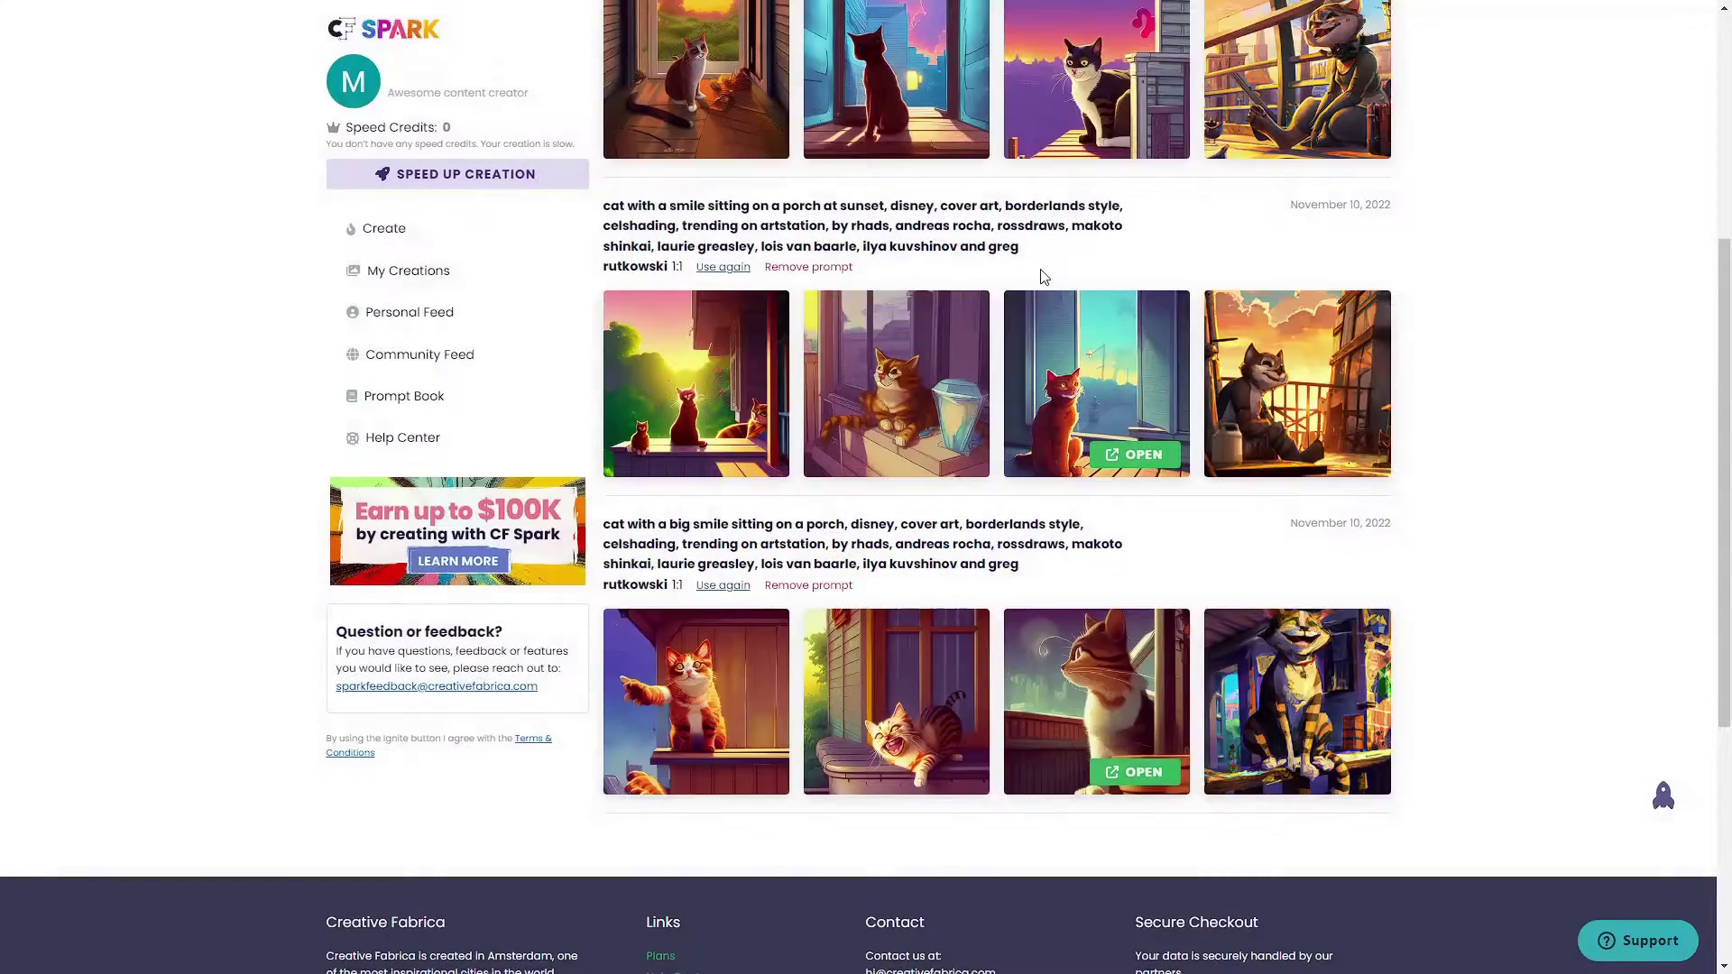
left_click(968, 631)
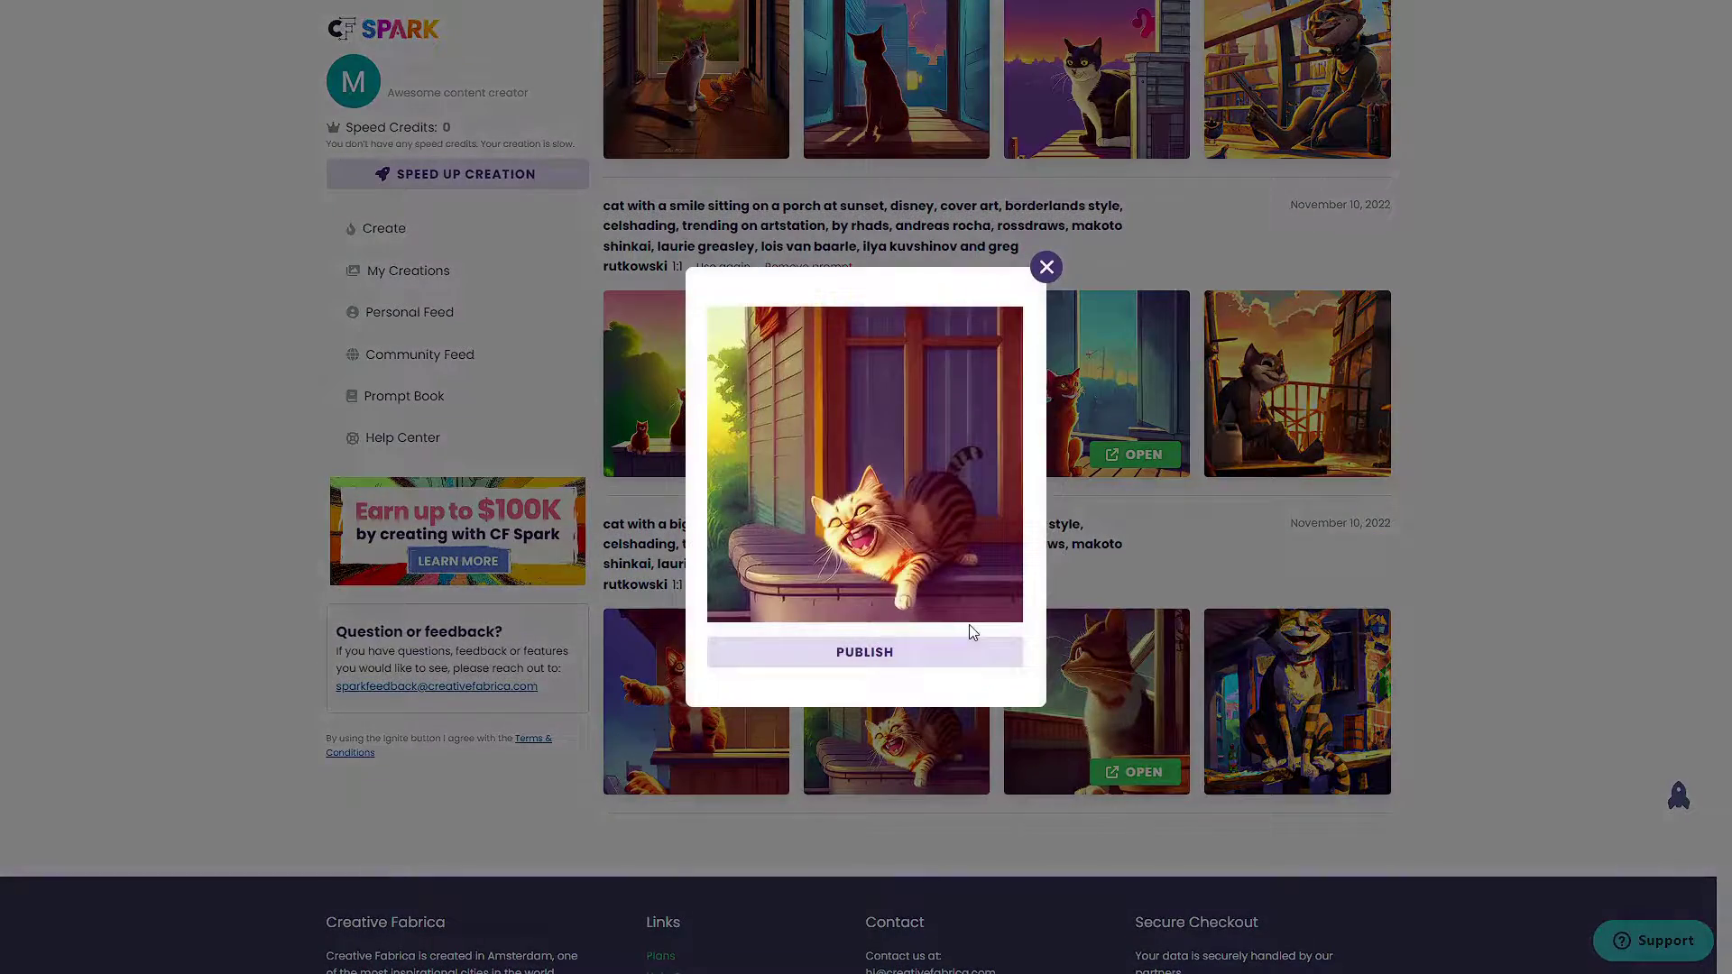
left_click(1046, 267)
left_click(1135, 772)
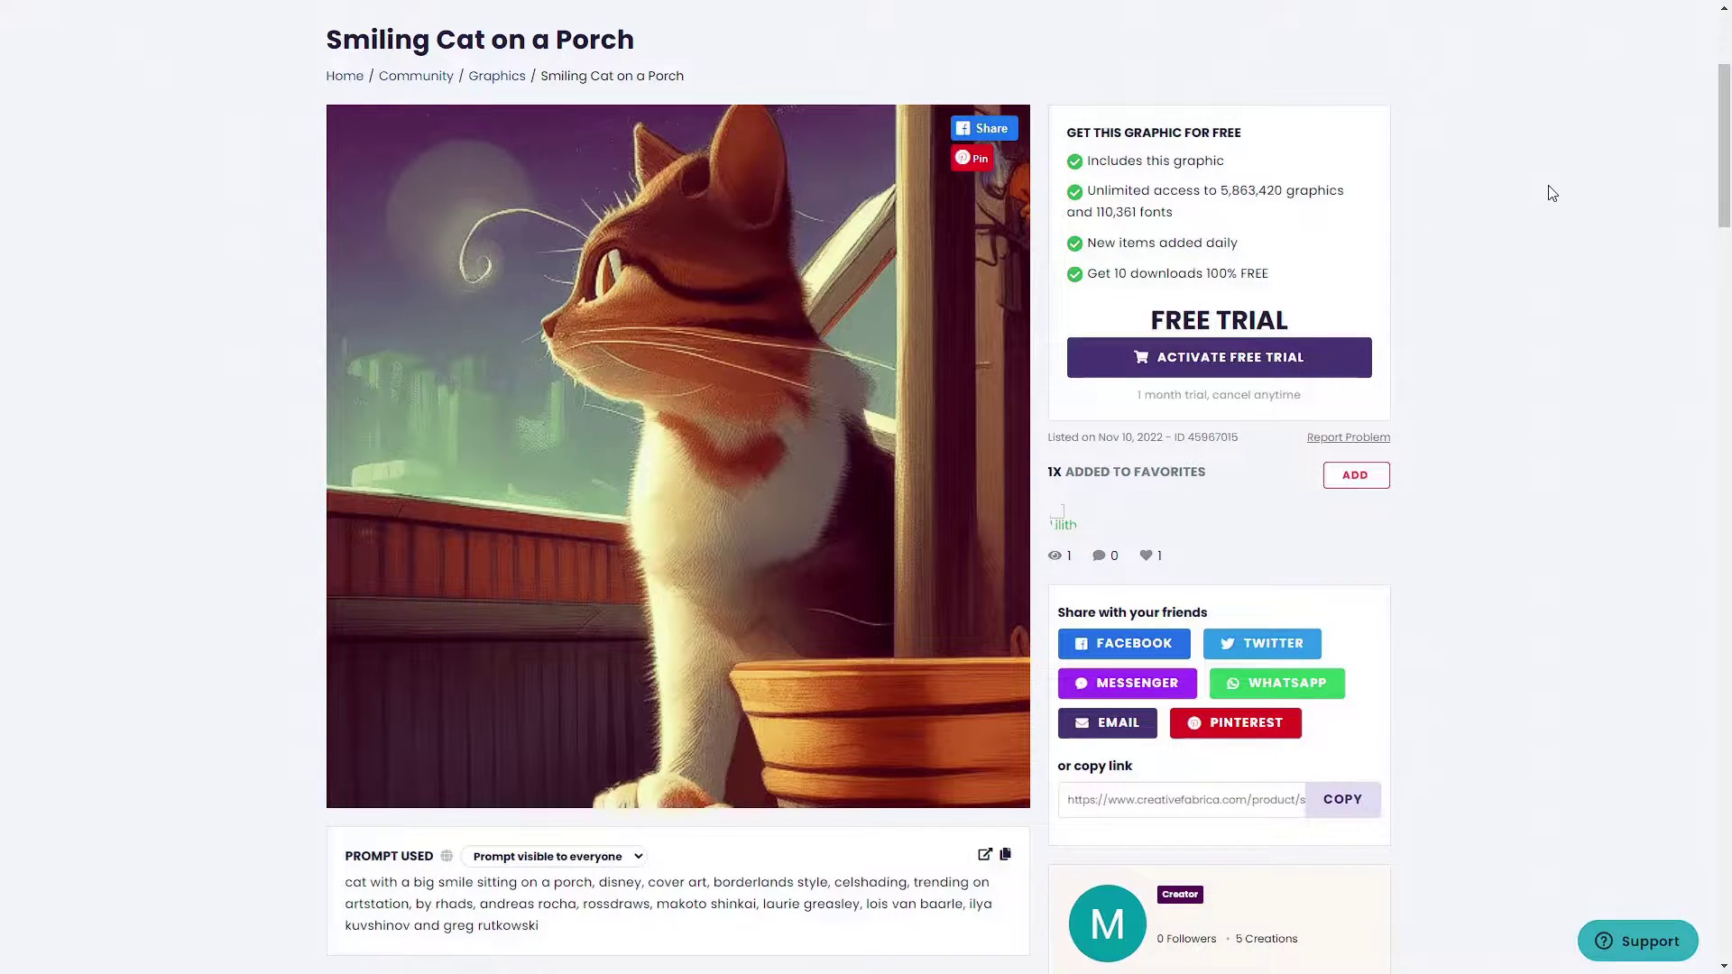
Generate images of a cat with a smile sitting on a porch at sunset, disney, cover art, borderlands style, celshading, and enlarge the fourth result
type("cat with a sm")
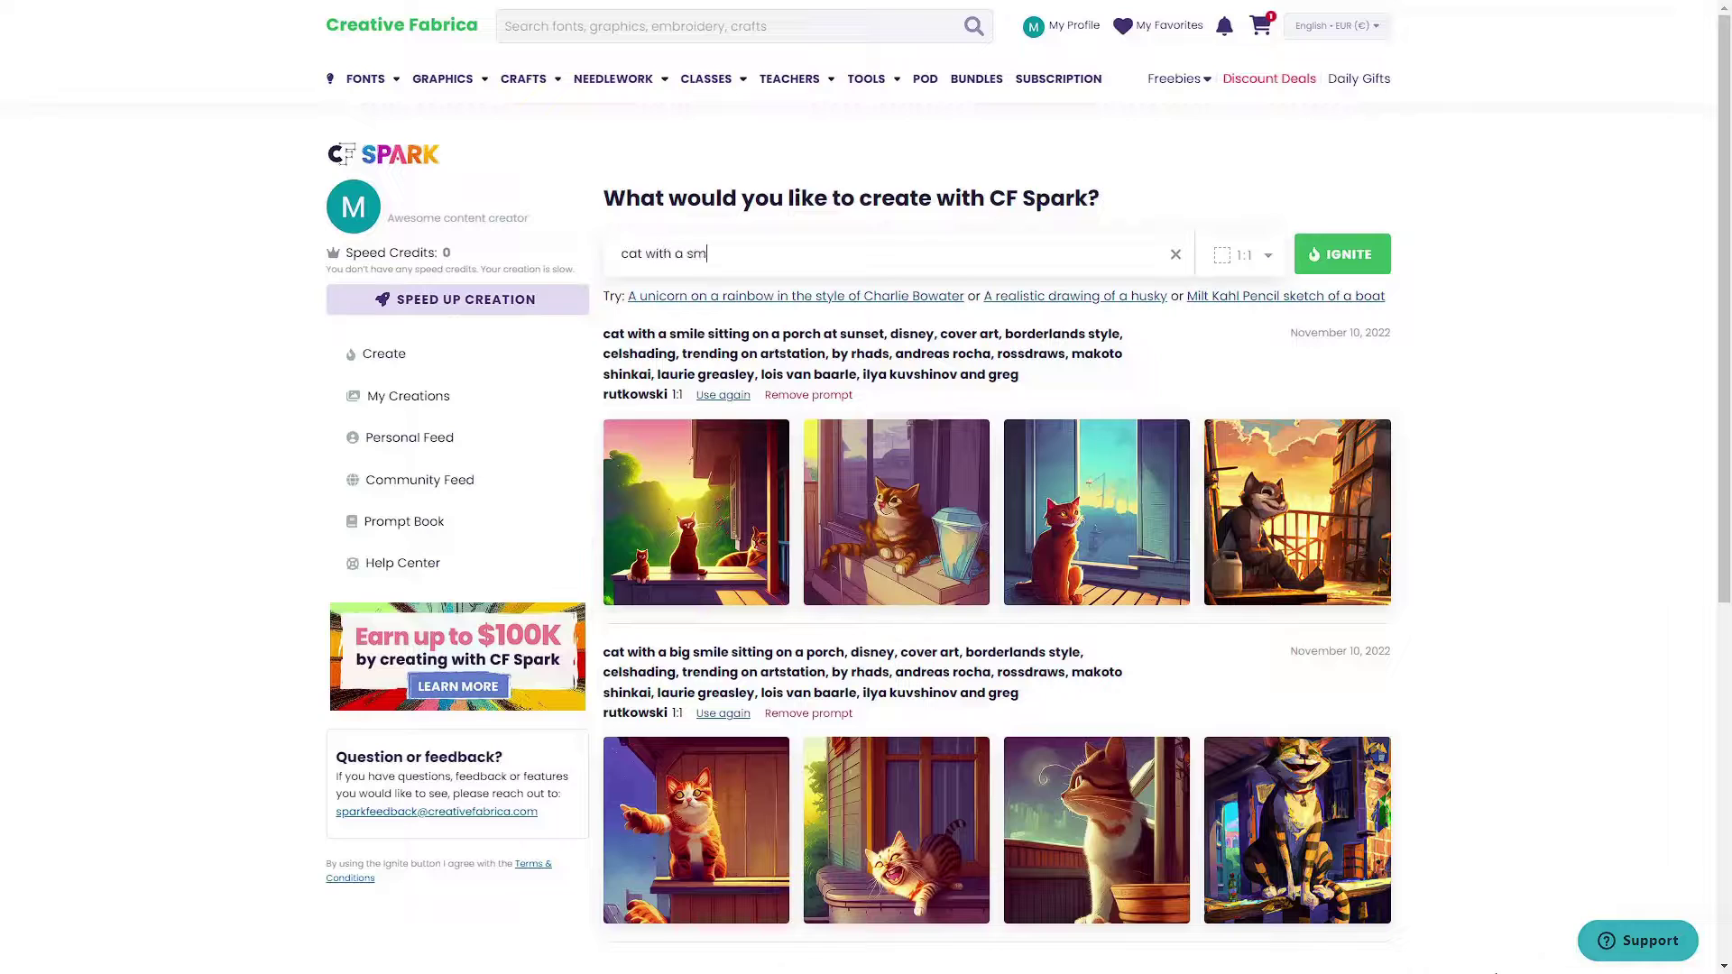
type("ile sitting on a porch at sunset, disney cover art, borderlands style, celshading, trending on artstation, by rhads, andreas rocha, rossdraws, makoto shinkai, laurie greasley, lois van baarle, ilya kuvshinov and greg rutkowski")
left_click(1371, 271)
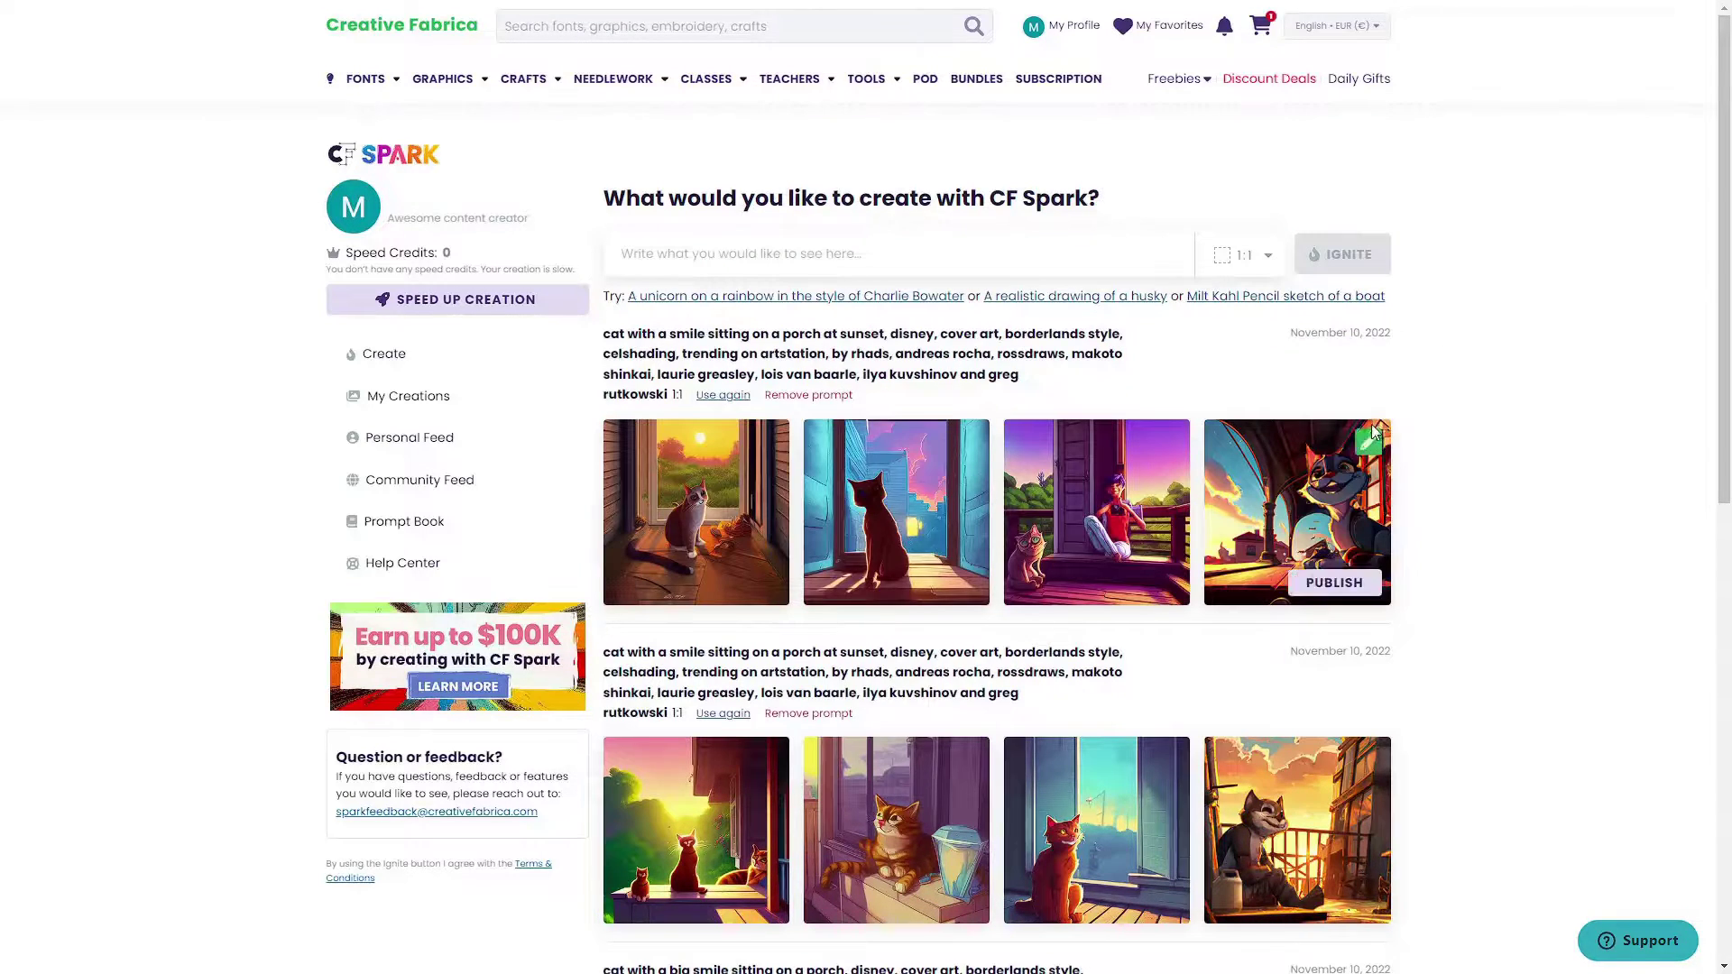
left_click(1362, 446)
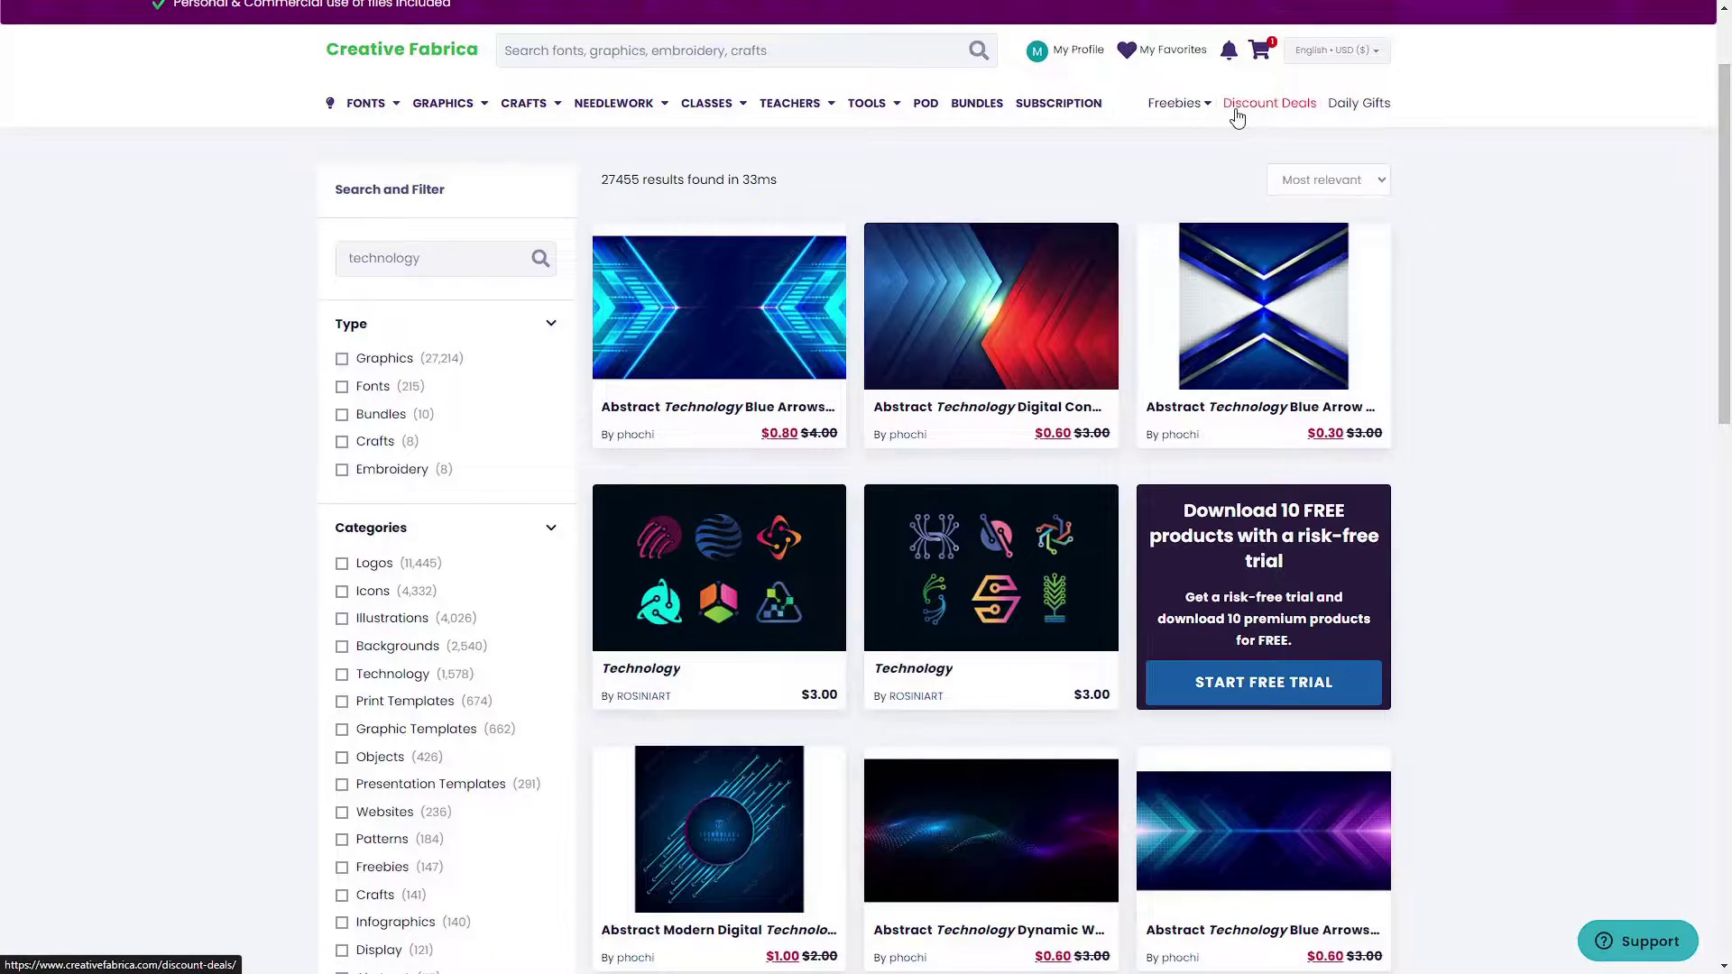
Browse the active discount deals, the prize-winning artworks and the listings of iconic graphics on Creative Fabrica
left_click(1235, 110)
scroll(282, 350, "down", 1)
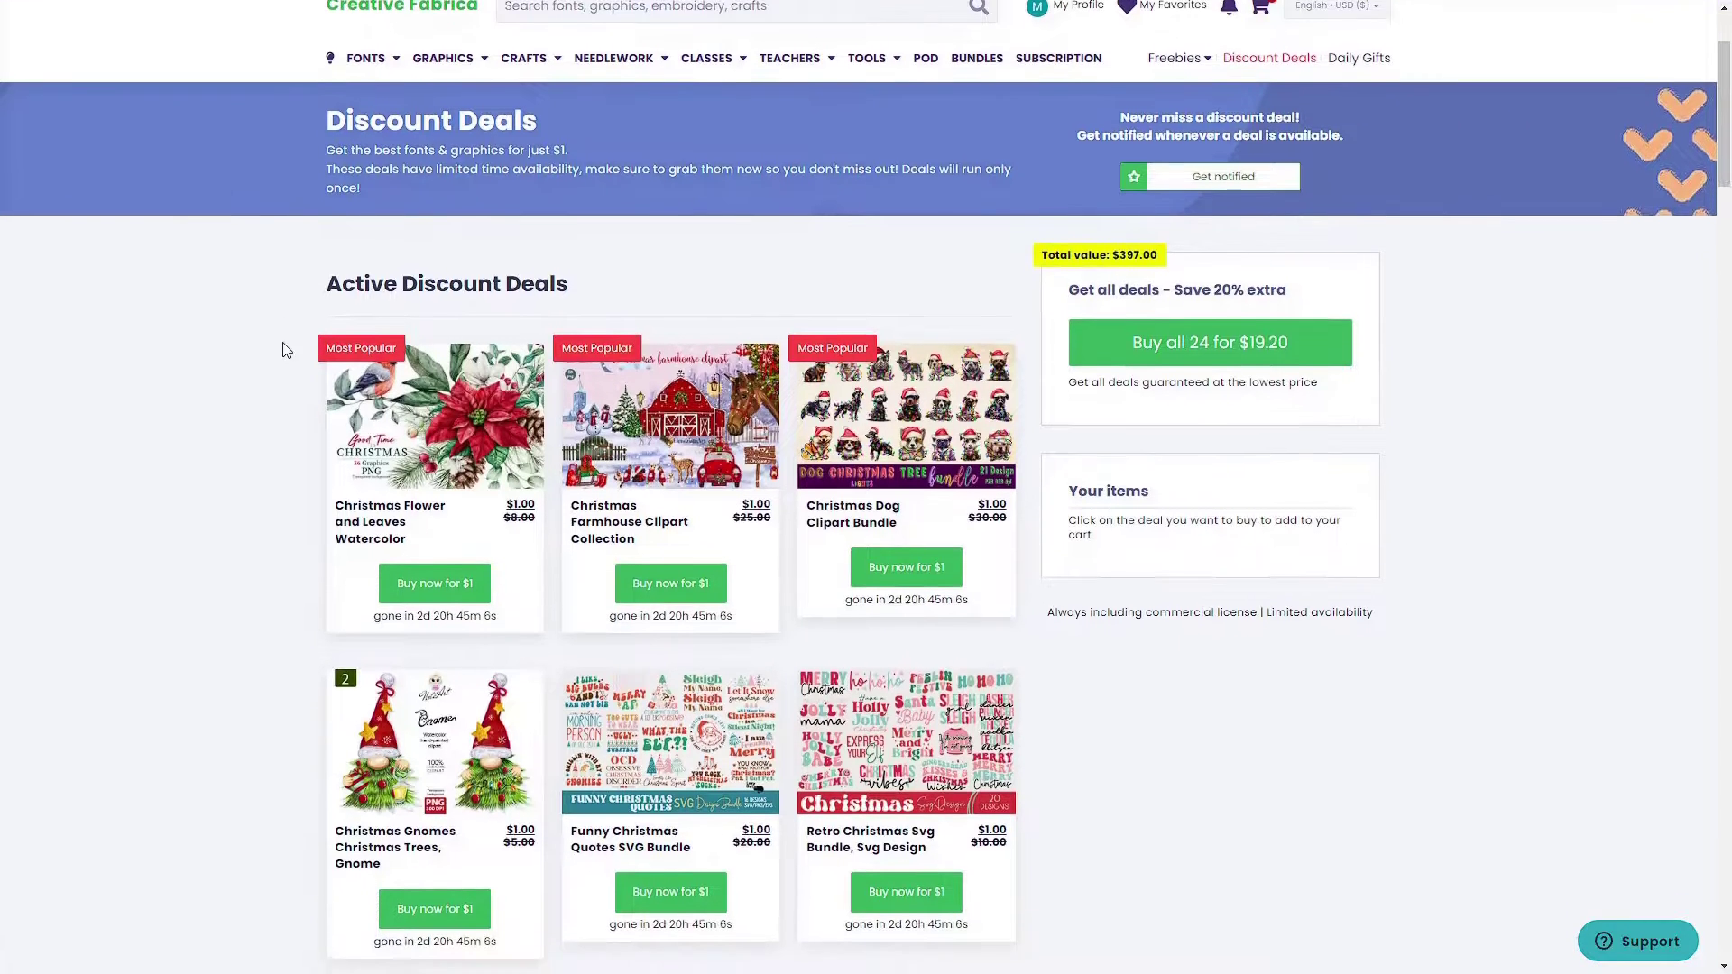
scroll(282, 350, "down", 5)
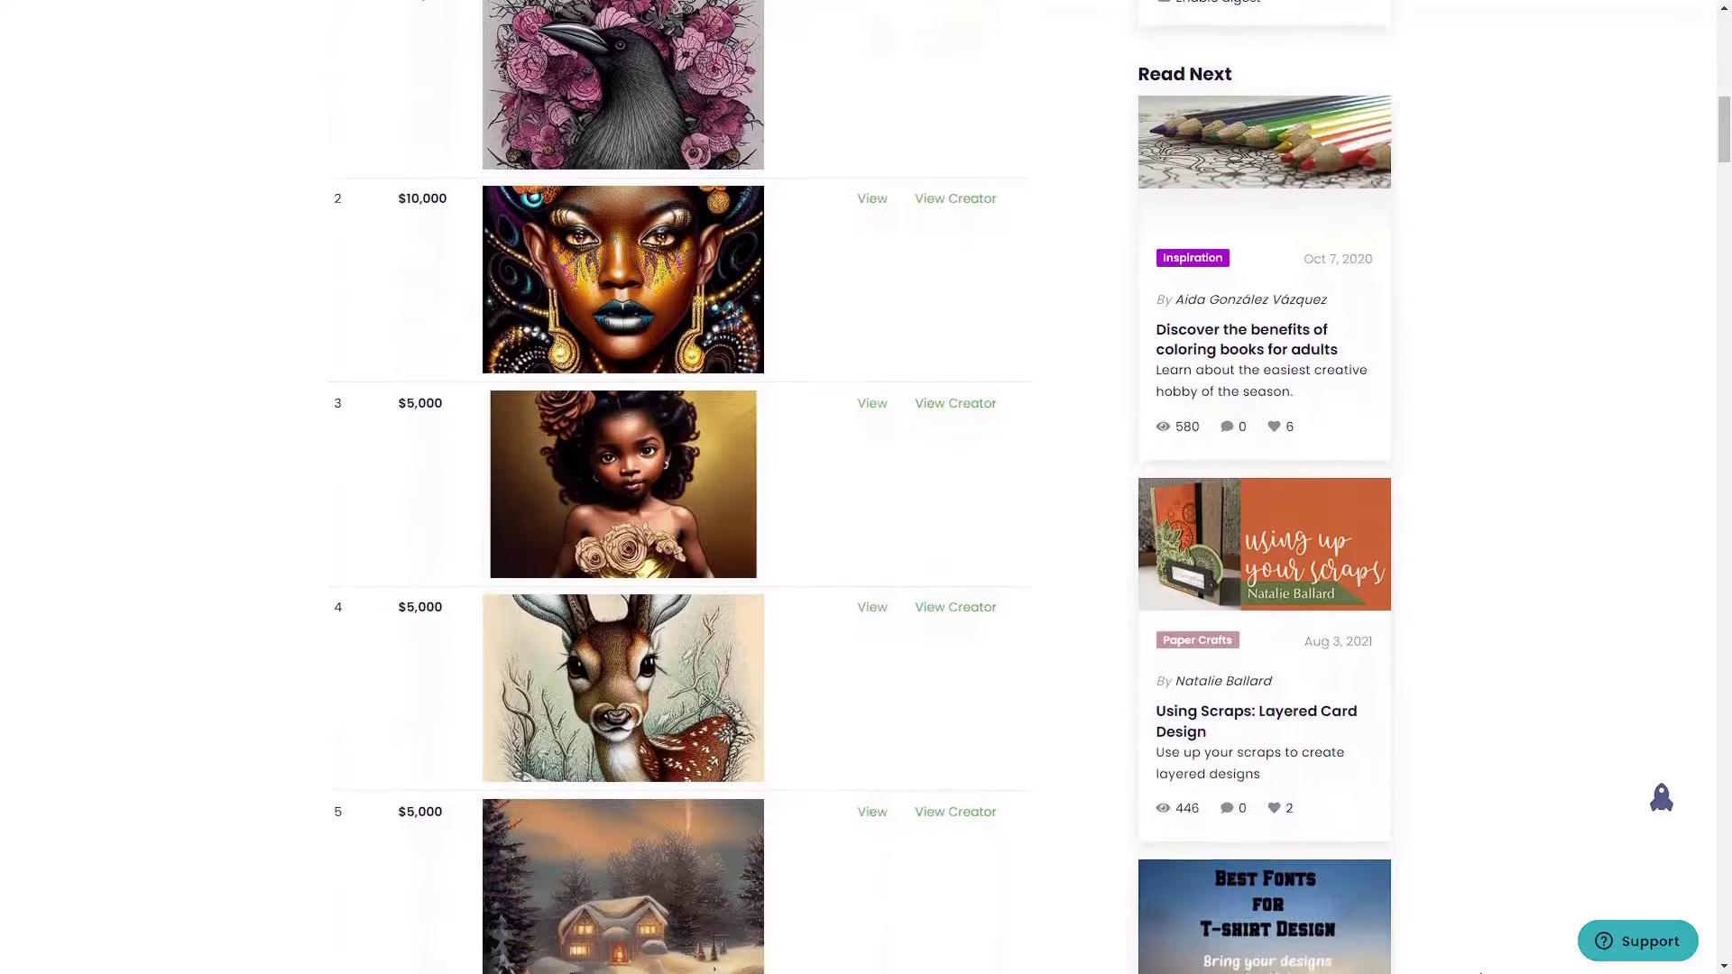
scroll(866, 487, "down", 3)
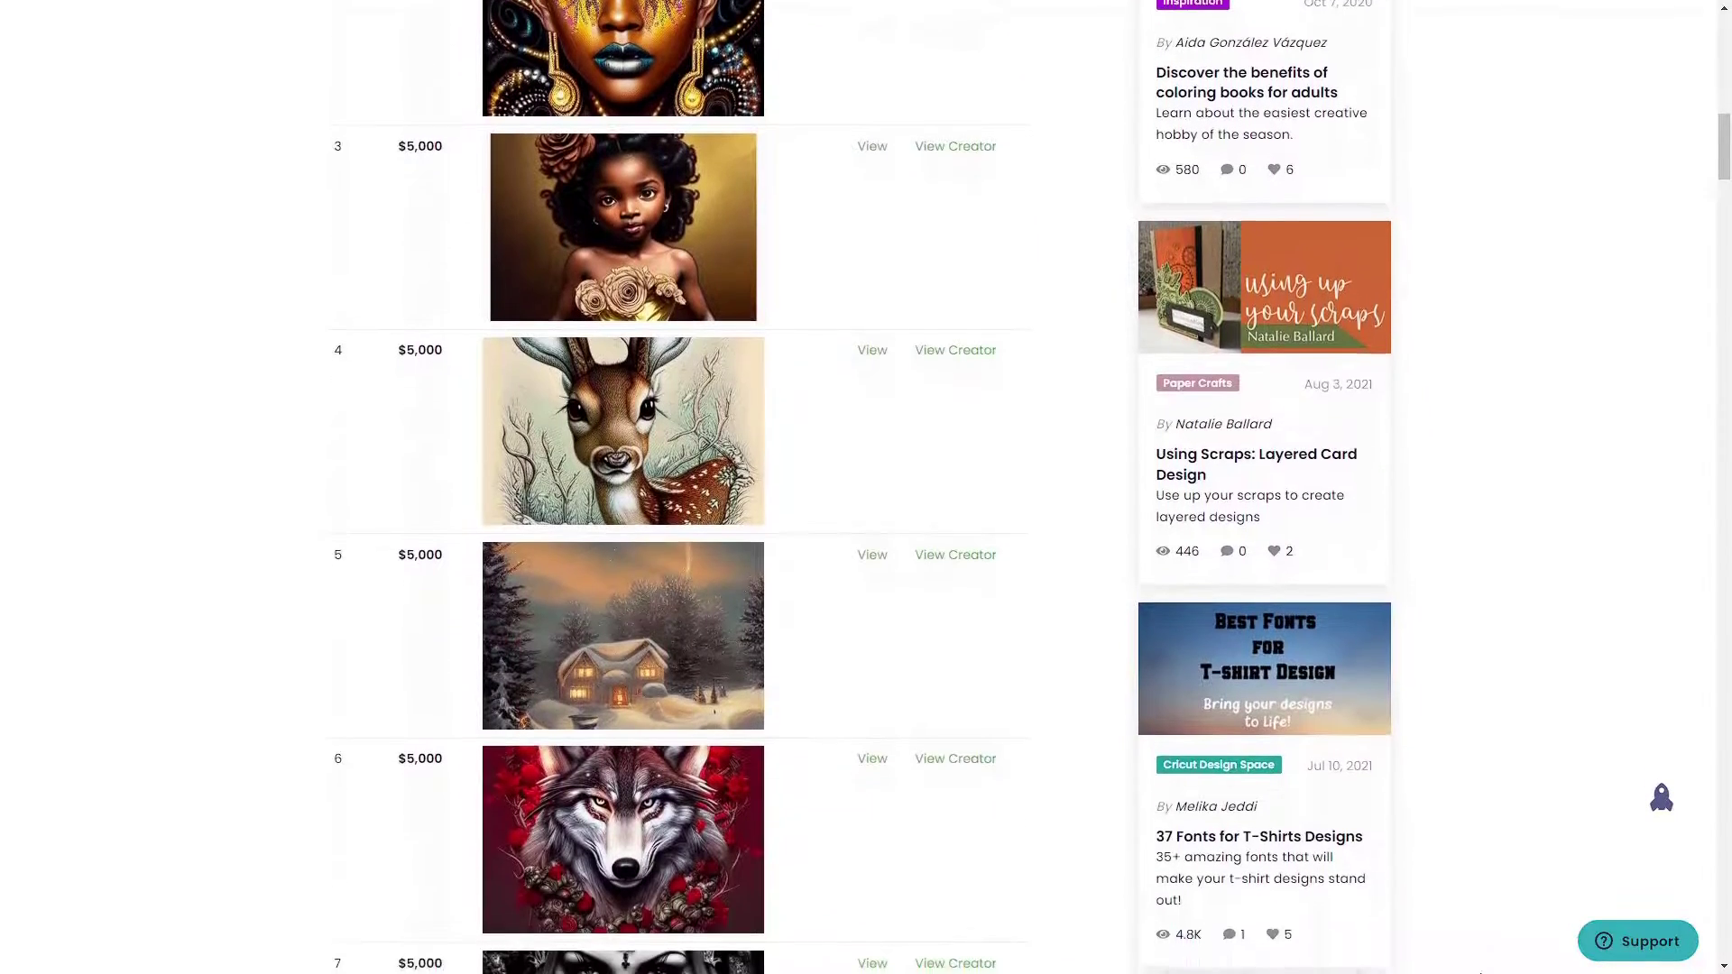
scroll(866, 487, "down", 1)
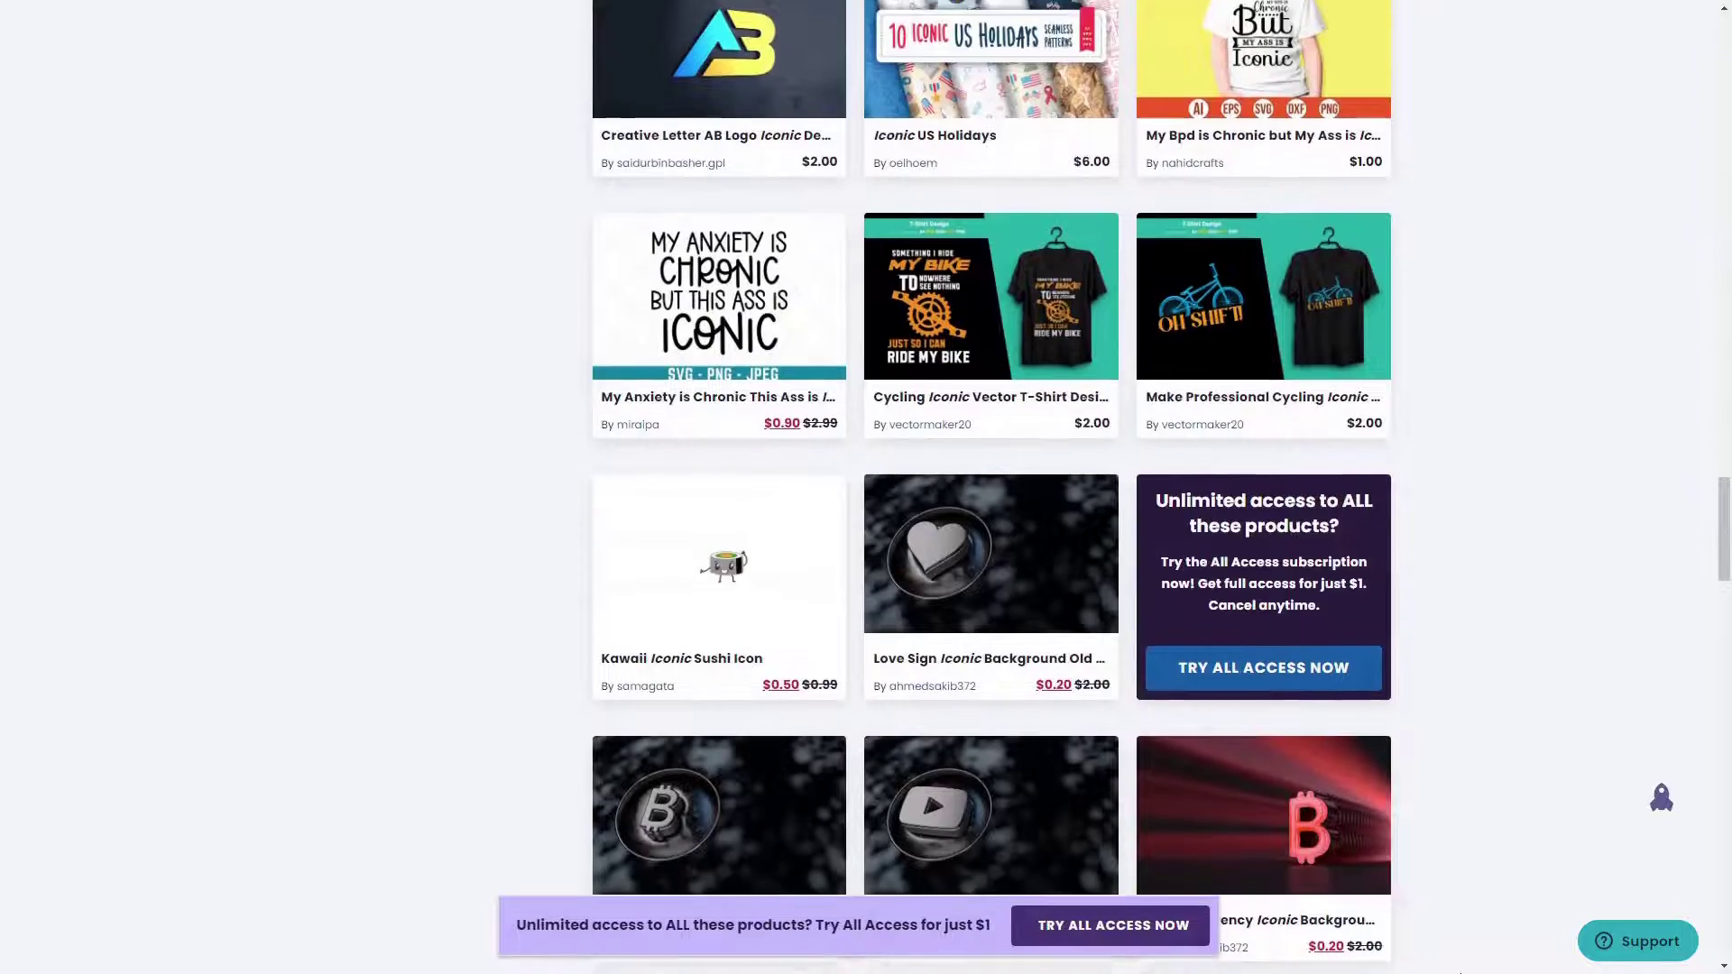
scroll(865, 487, "down", 2)
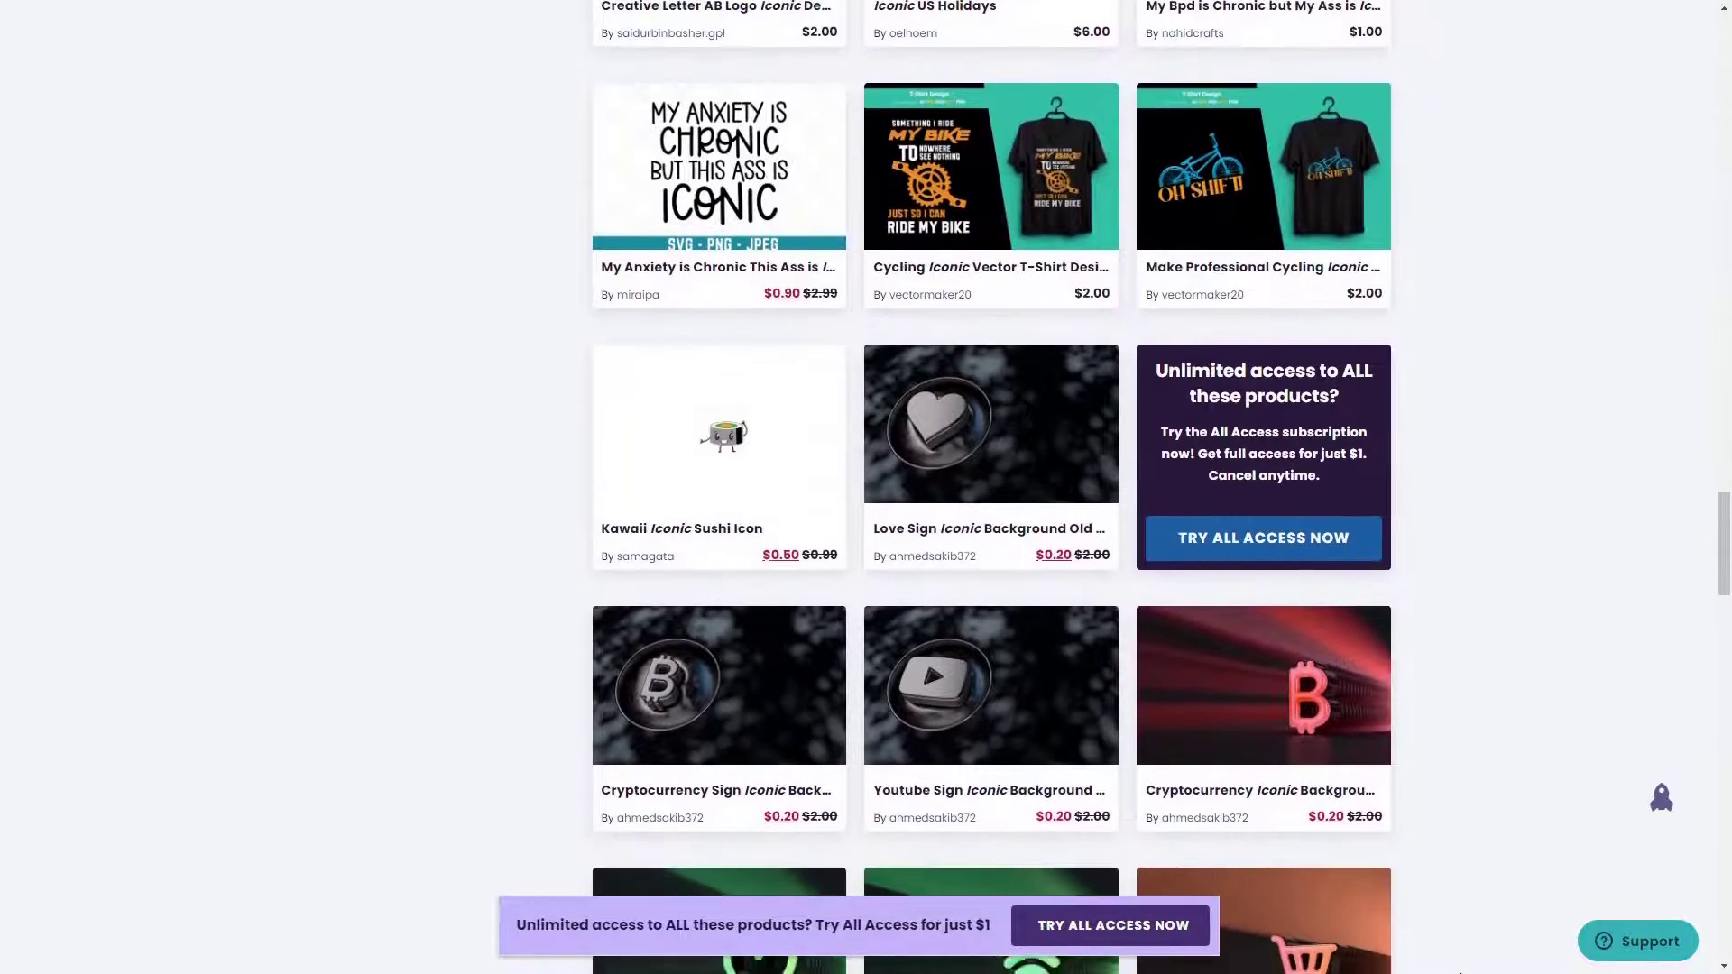
scroll(866, 487, "down", 3)
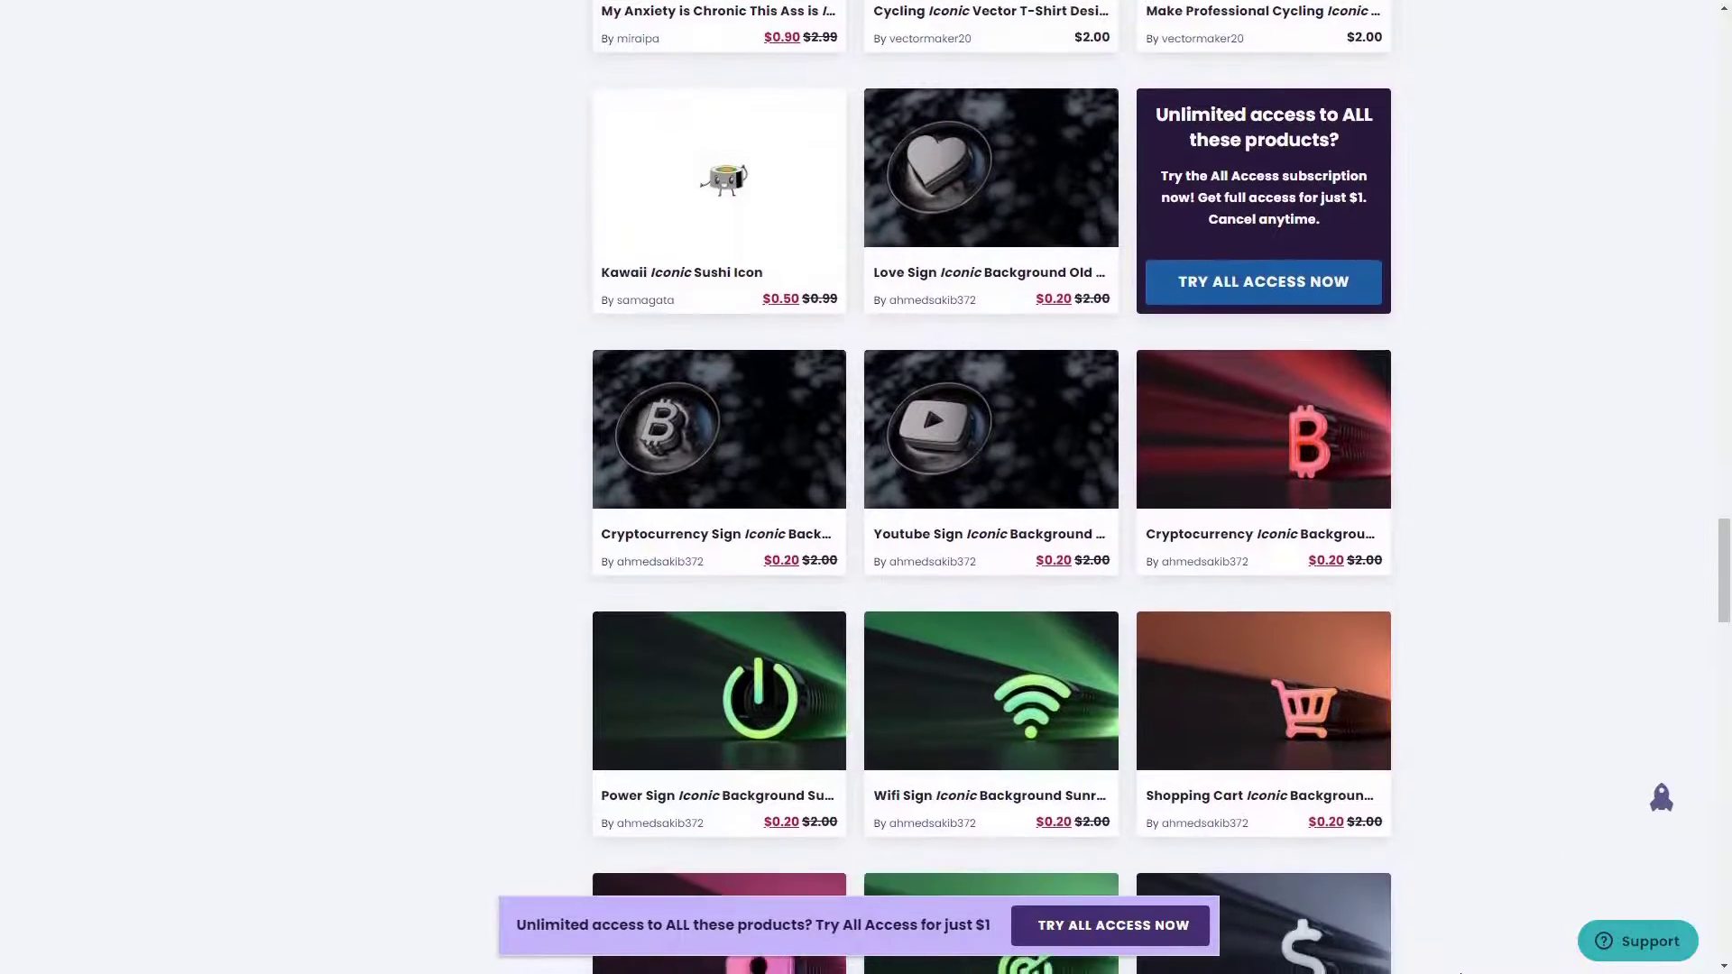
scroll(866, 487, "down", 3)
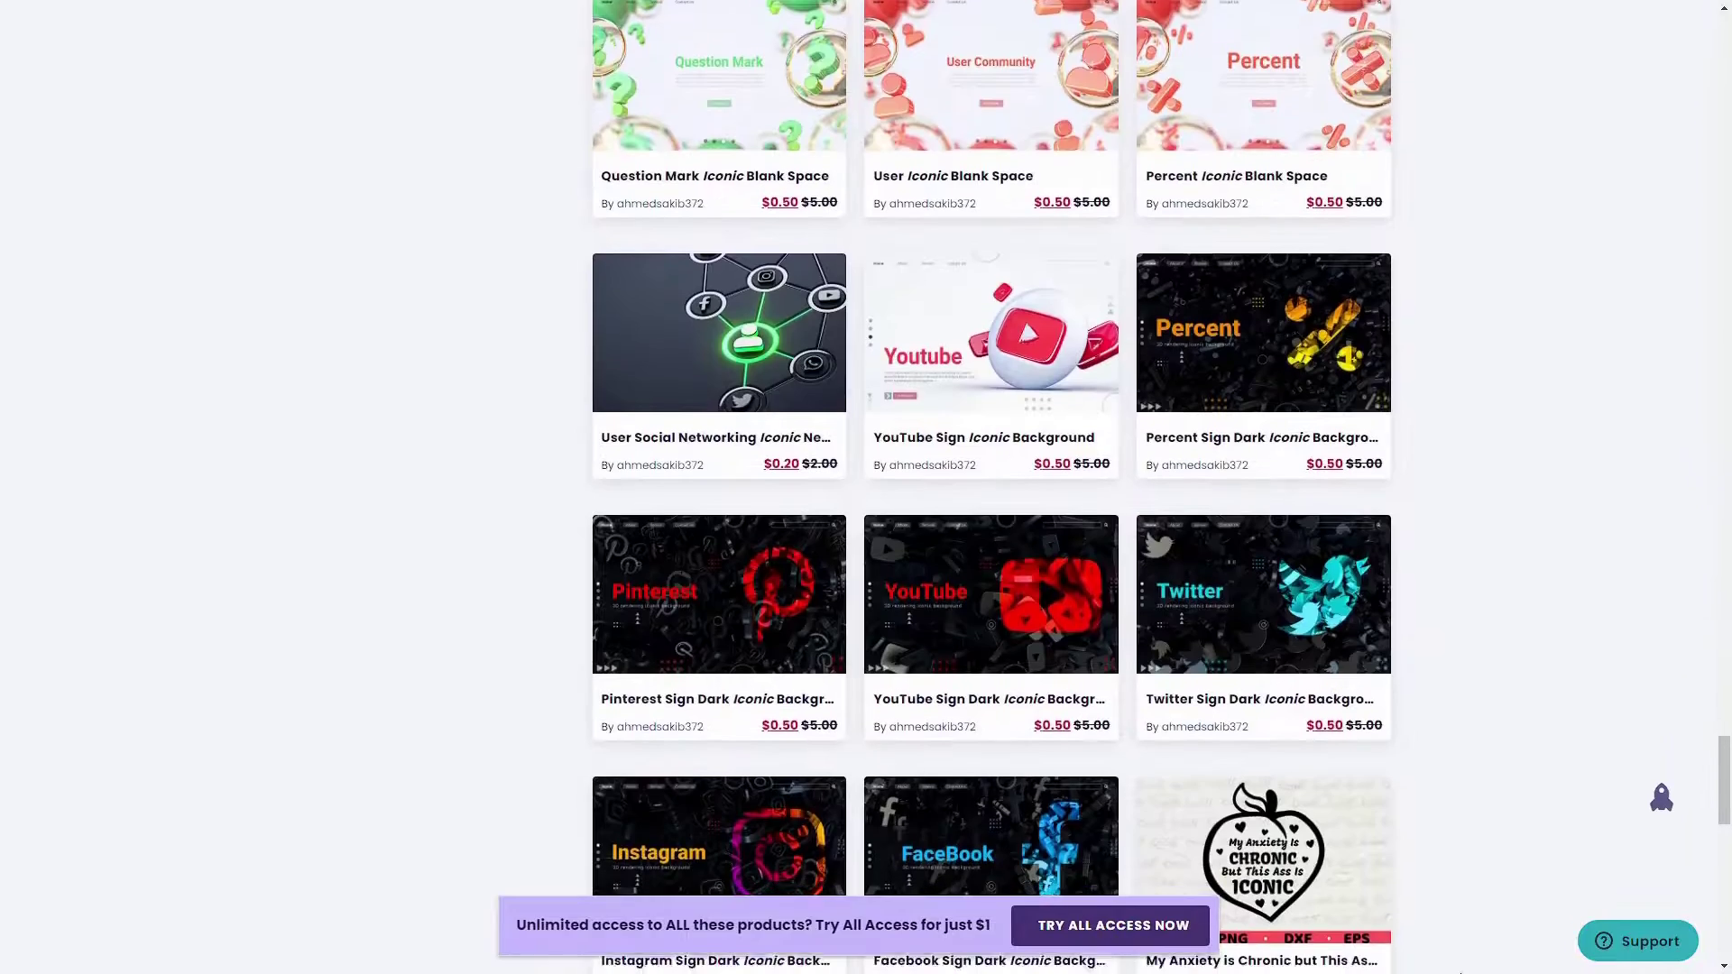
scroll(865, 487, "down", 3)
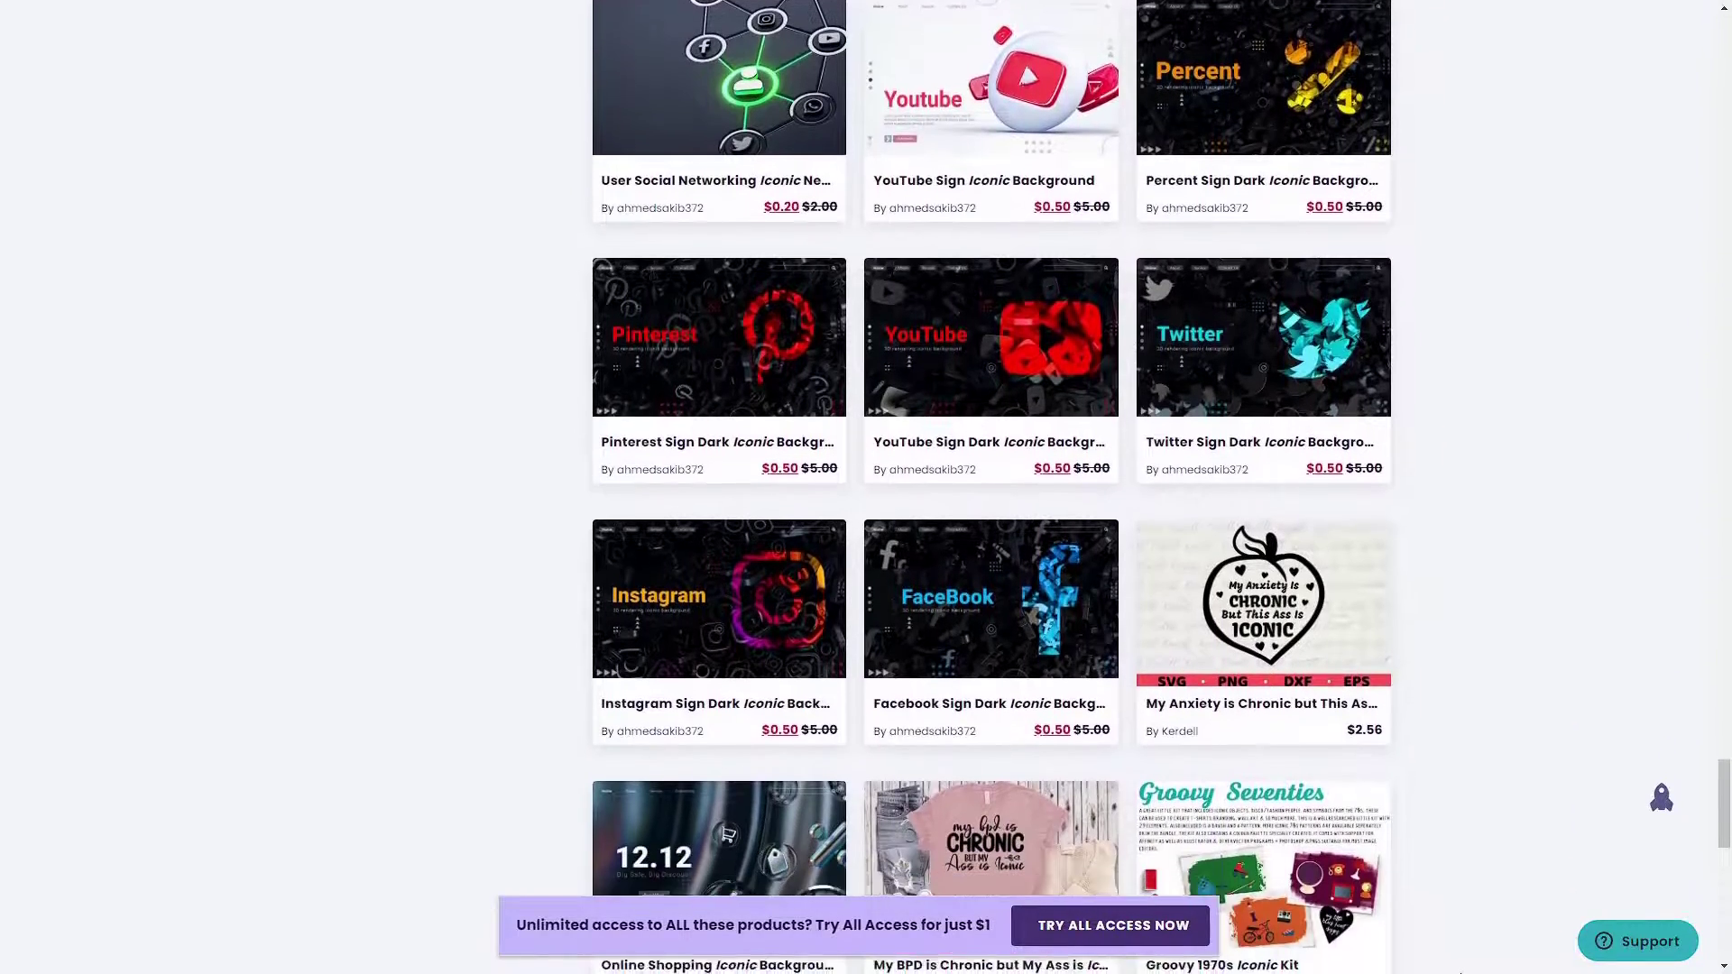
scroll(866, 487, "down", 3)
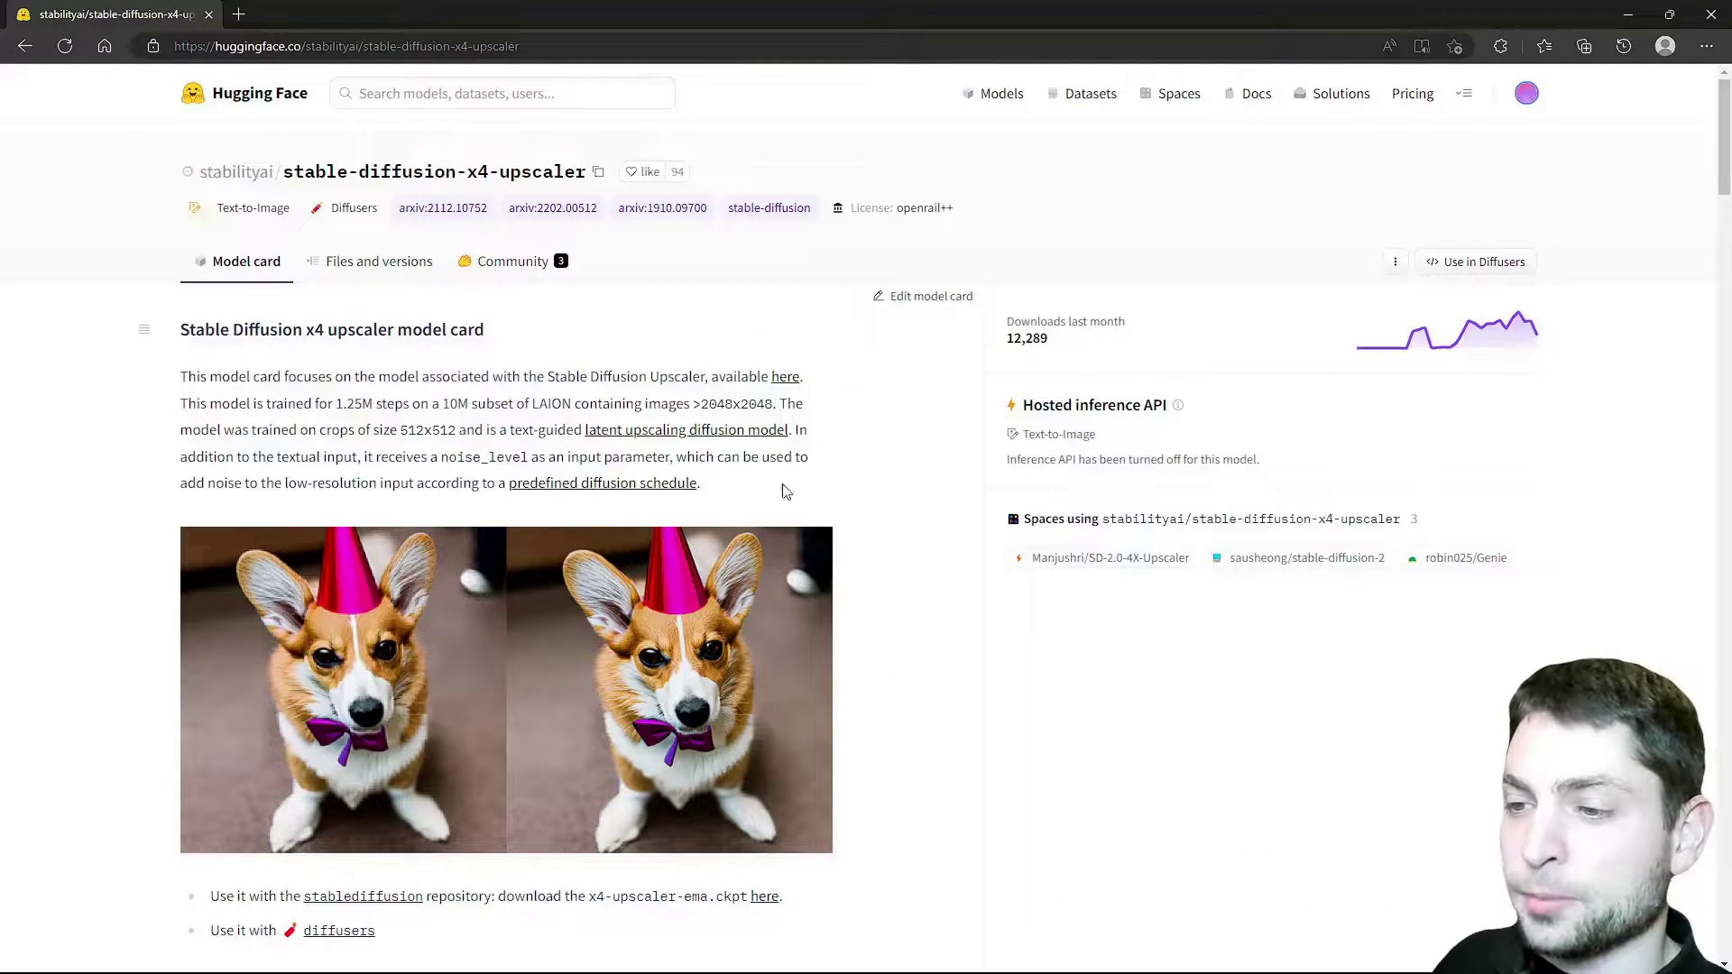
Read the stable-diffusion-x4-upscaler model card on Hugging Face
left_click_drag(303, 330, 395, 332)
left_click(642, 349)
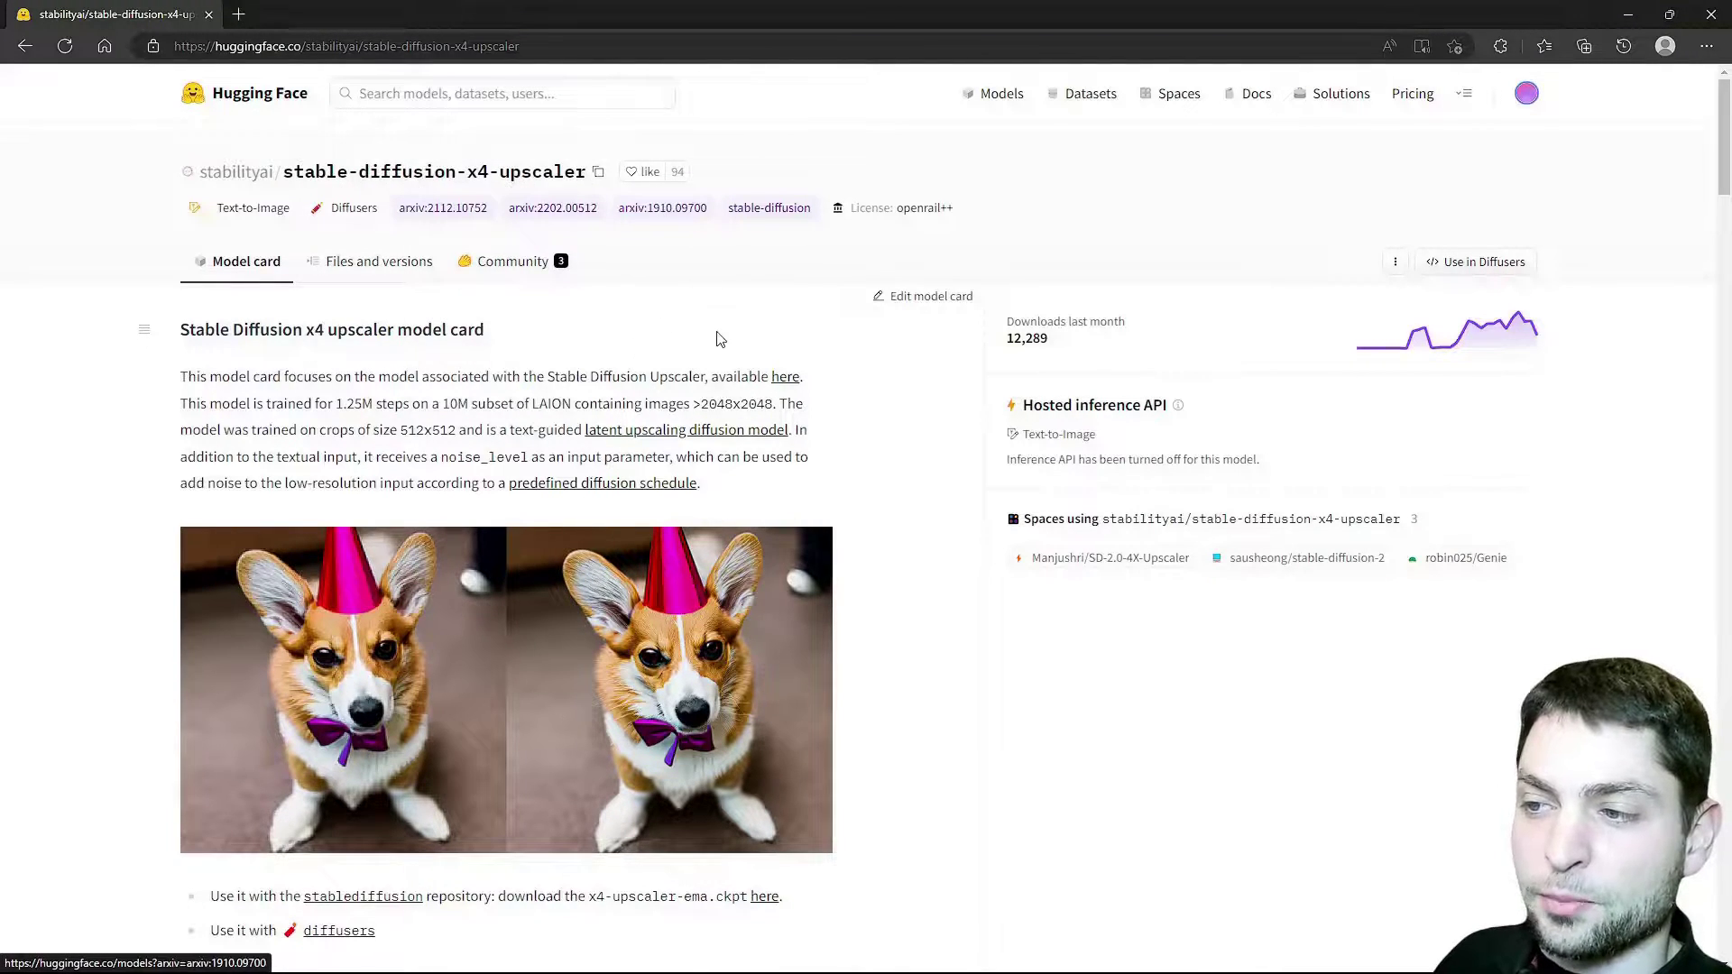
scroll(856, 343, "down", 3)
scroll(875, 350, "down", 10)
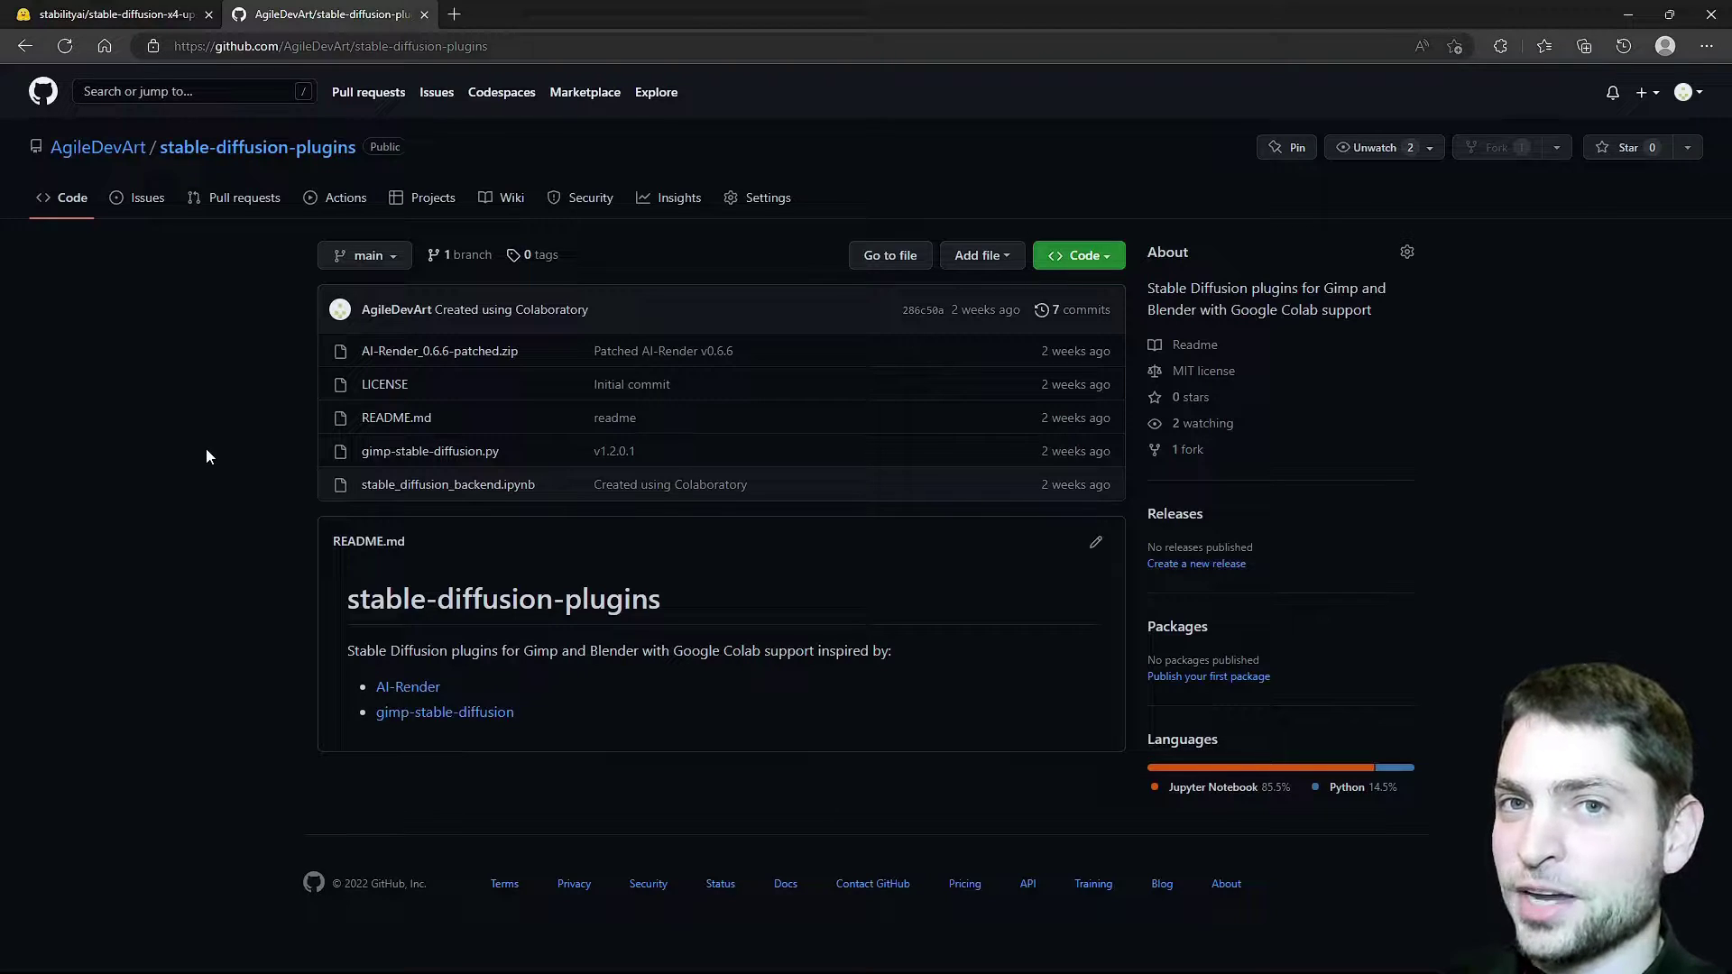
Switch to GIMP and open the stable-colab AI plugin dialog for general.png, placing it beside the portrait
key("alt+Tab")
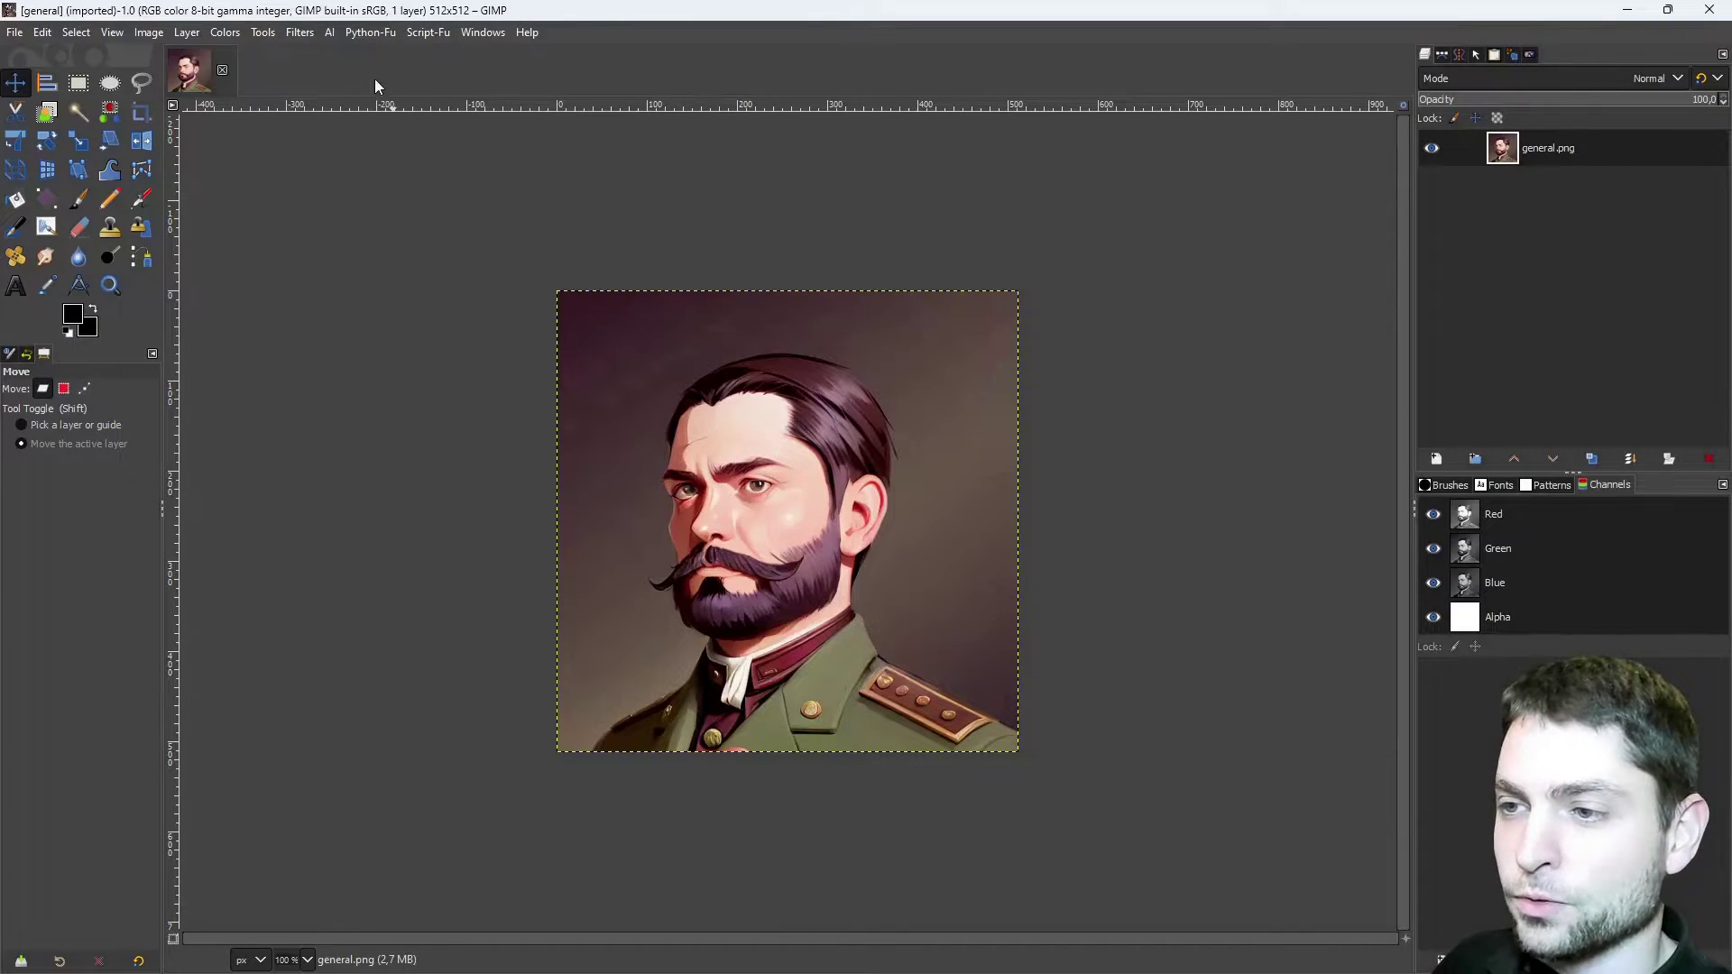
left_click(328, 34)
left_click(405, 55)
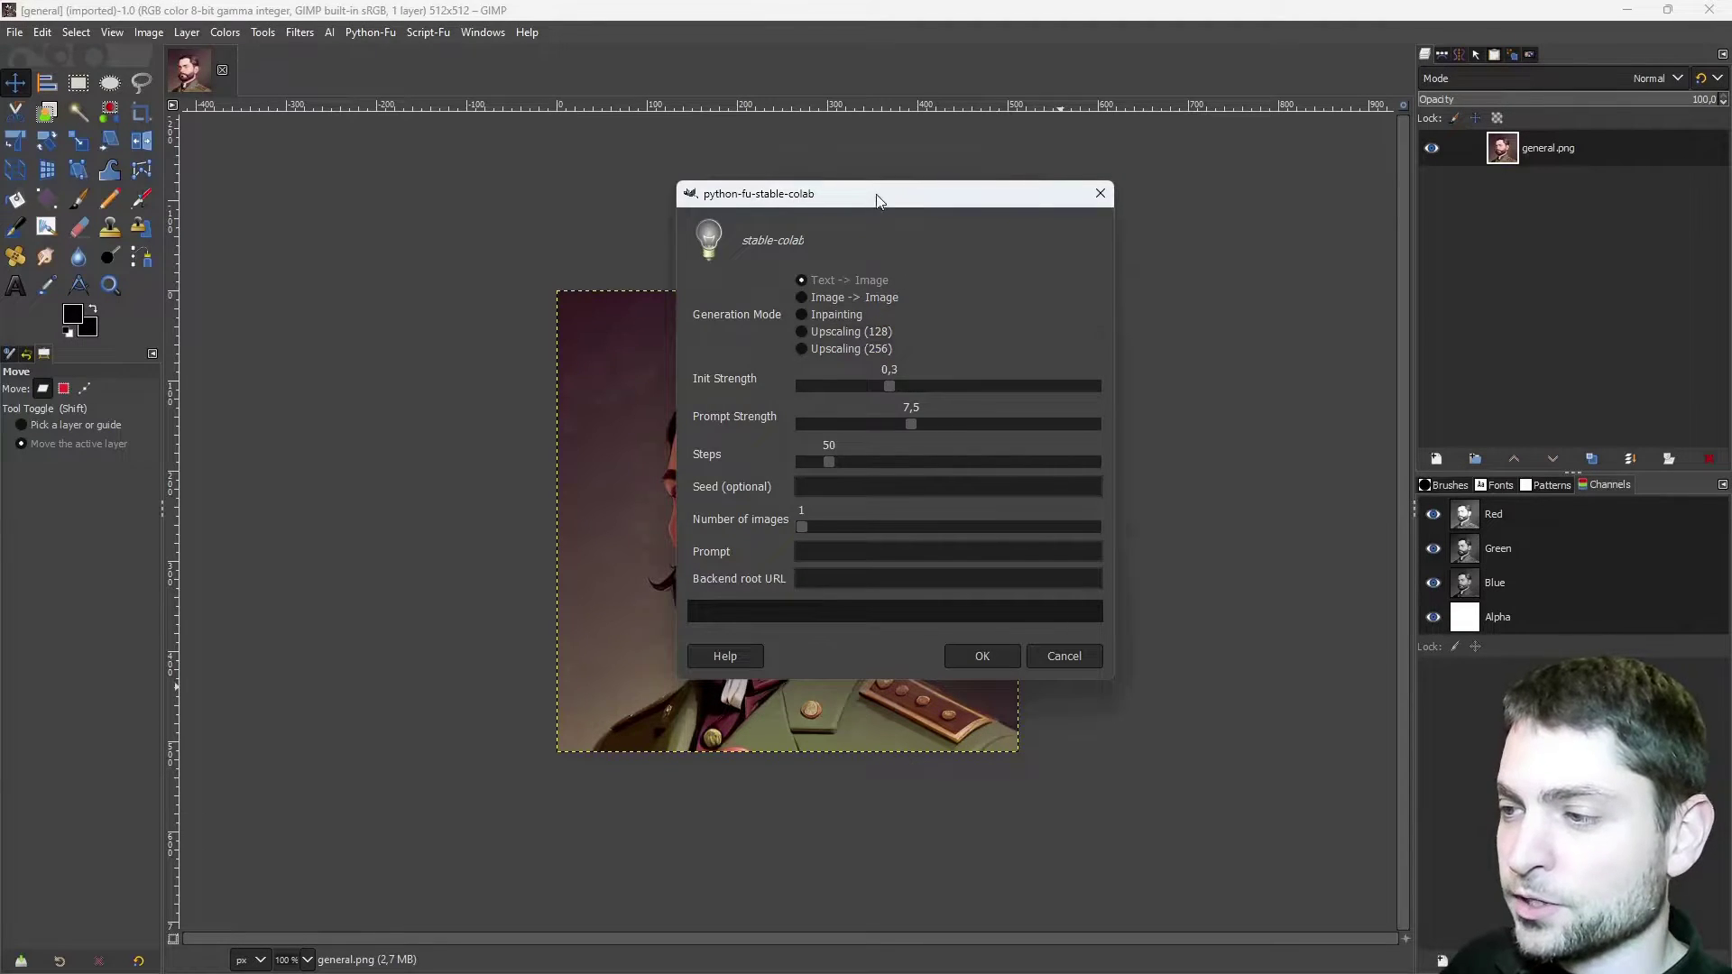
left_click_drag(880, 192, 1270, 190)
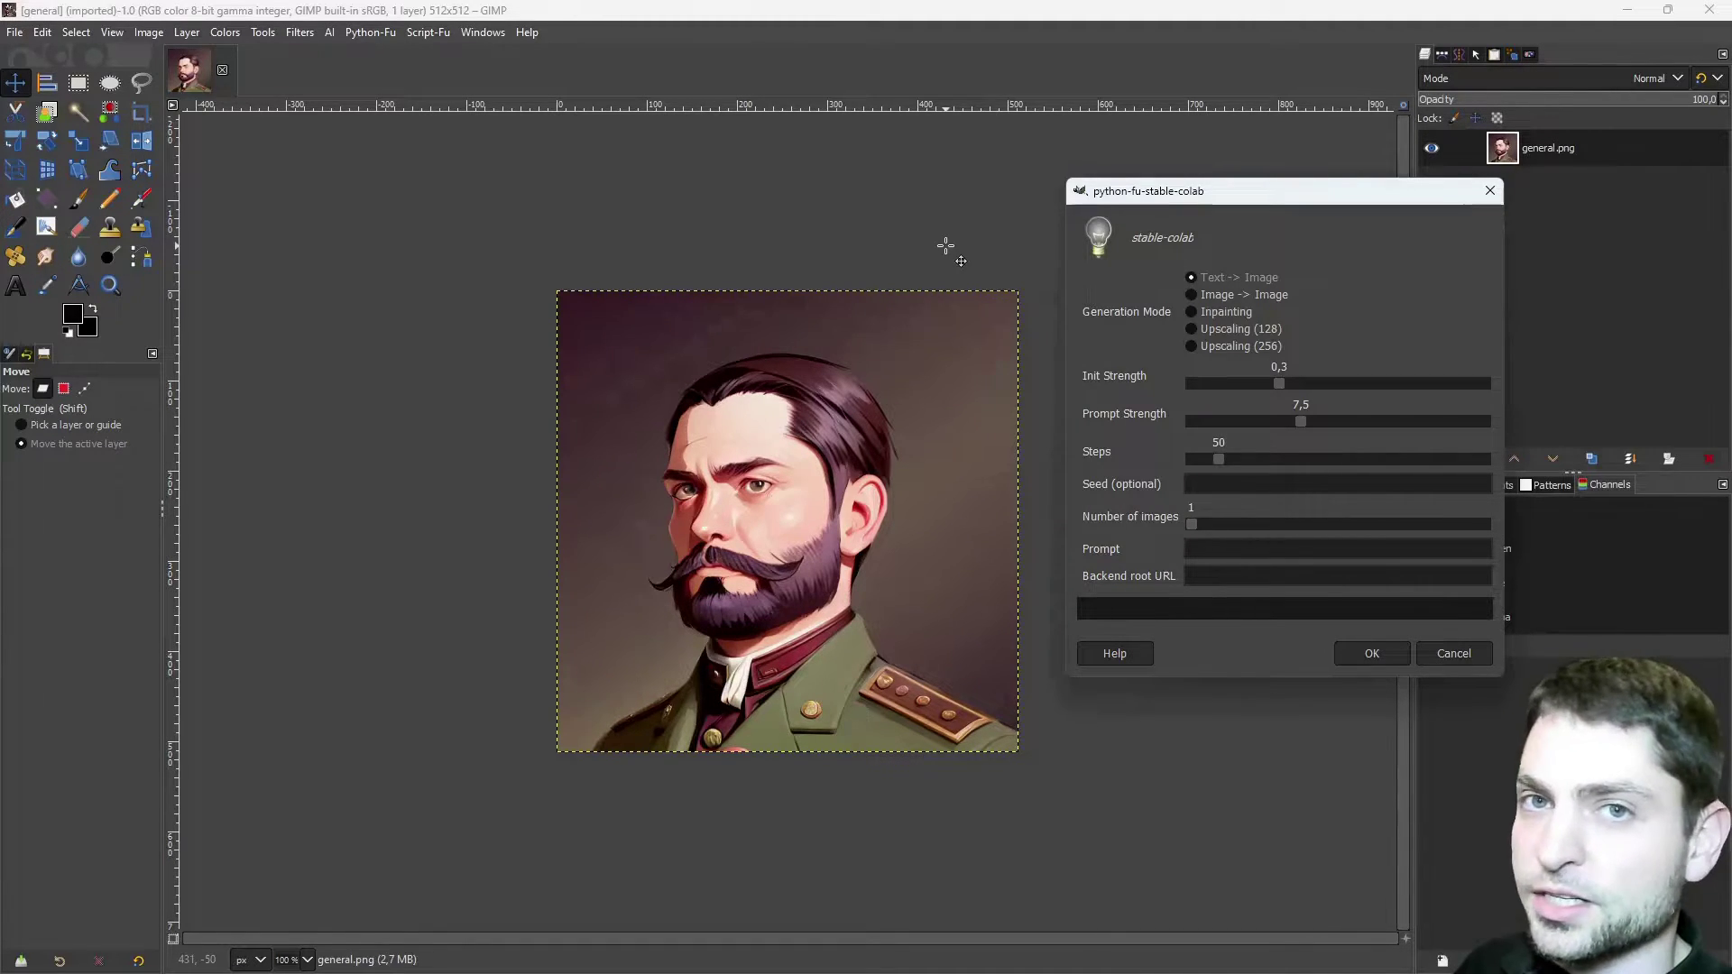
Set the generation mode to Upscaling (256), the seed to 10000 and the prompt to the copied "American civil war general, portrait painting, looking at camera" text
left_click(1190, 346)
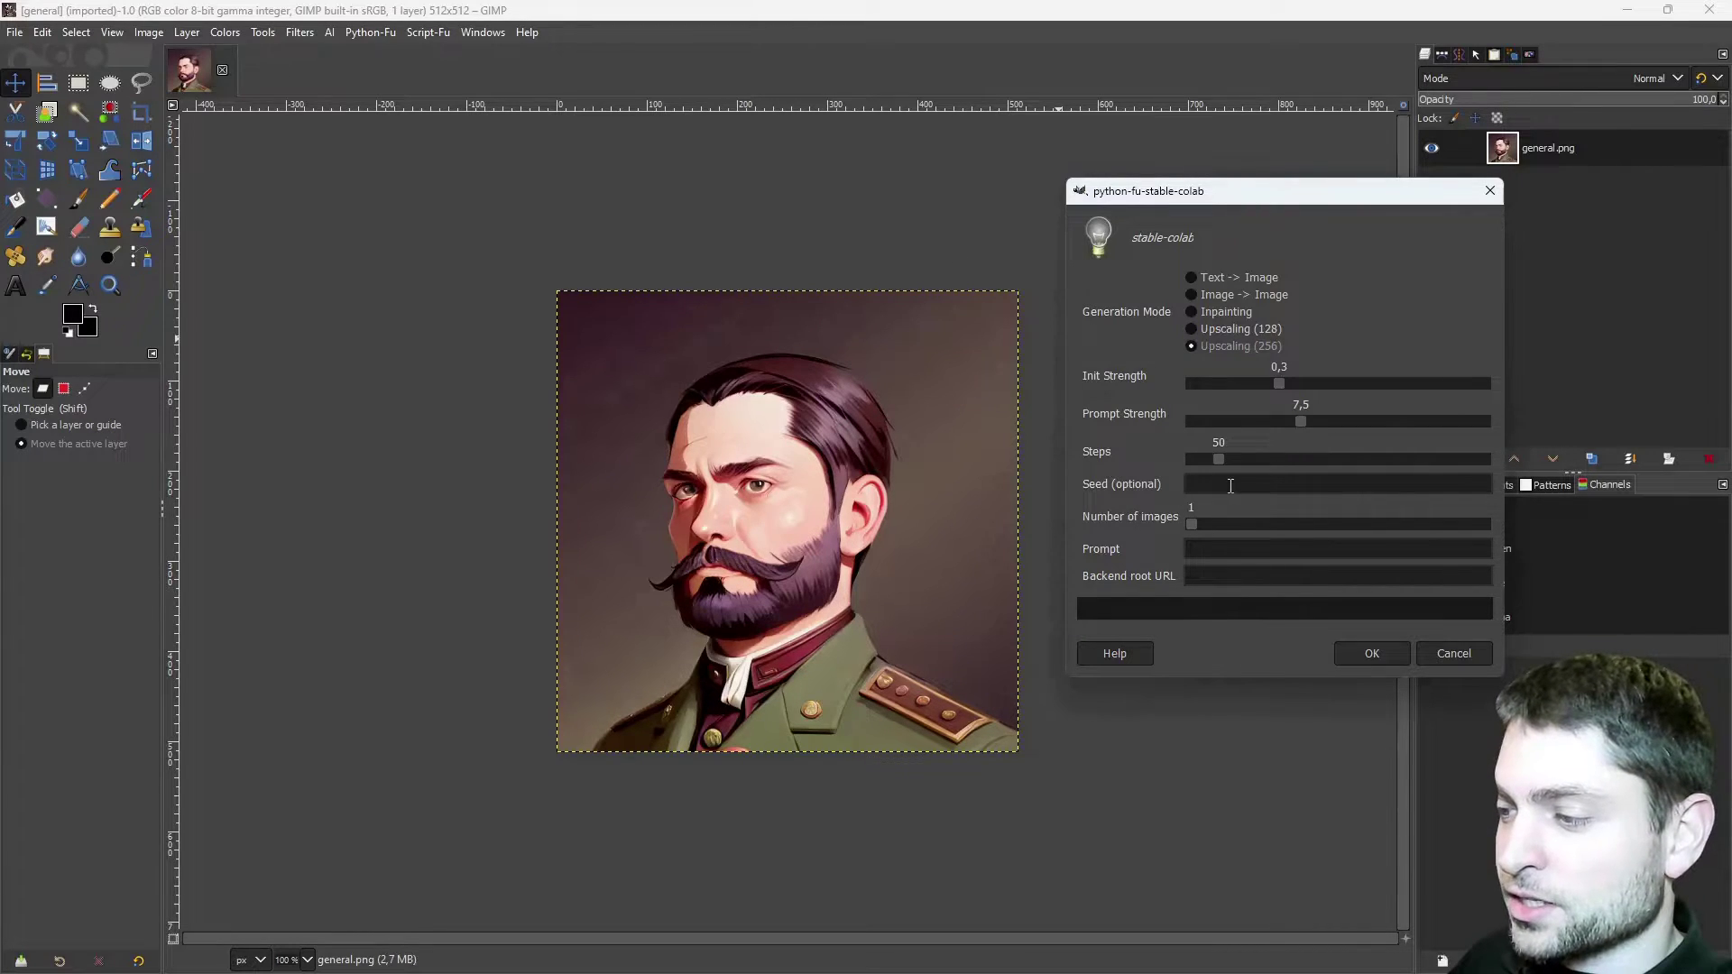
type("10000")
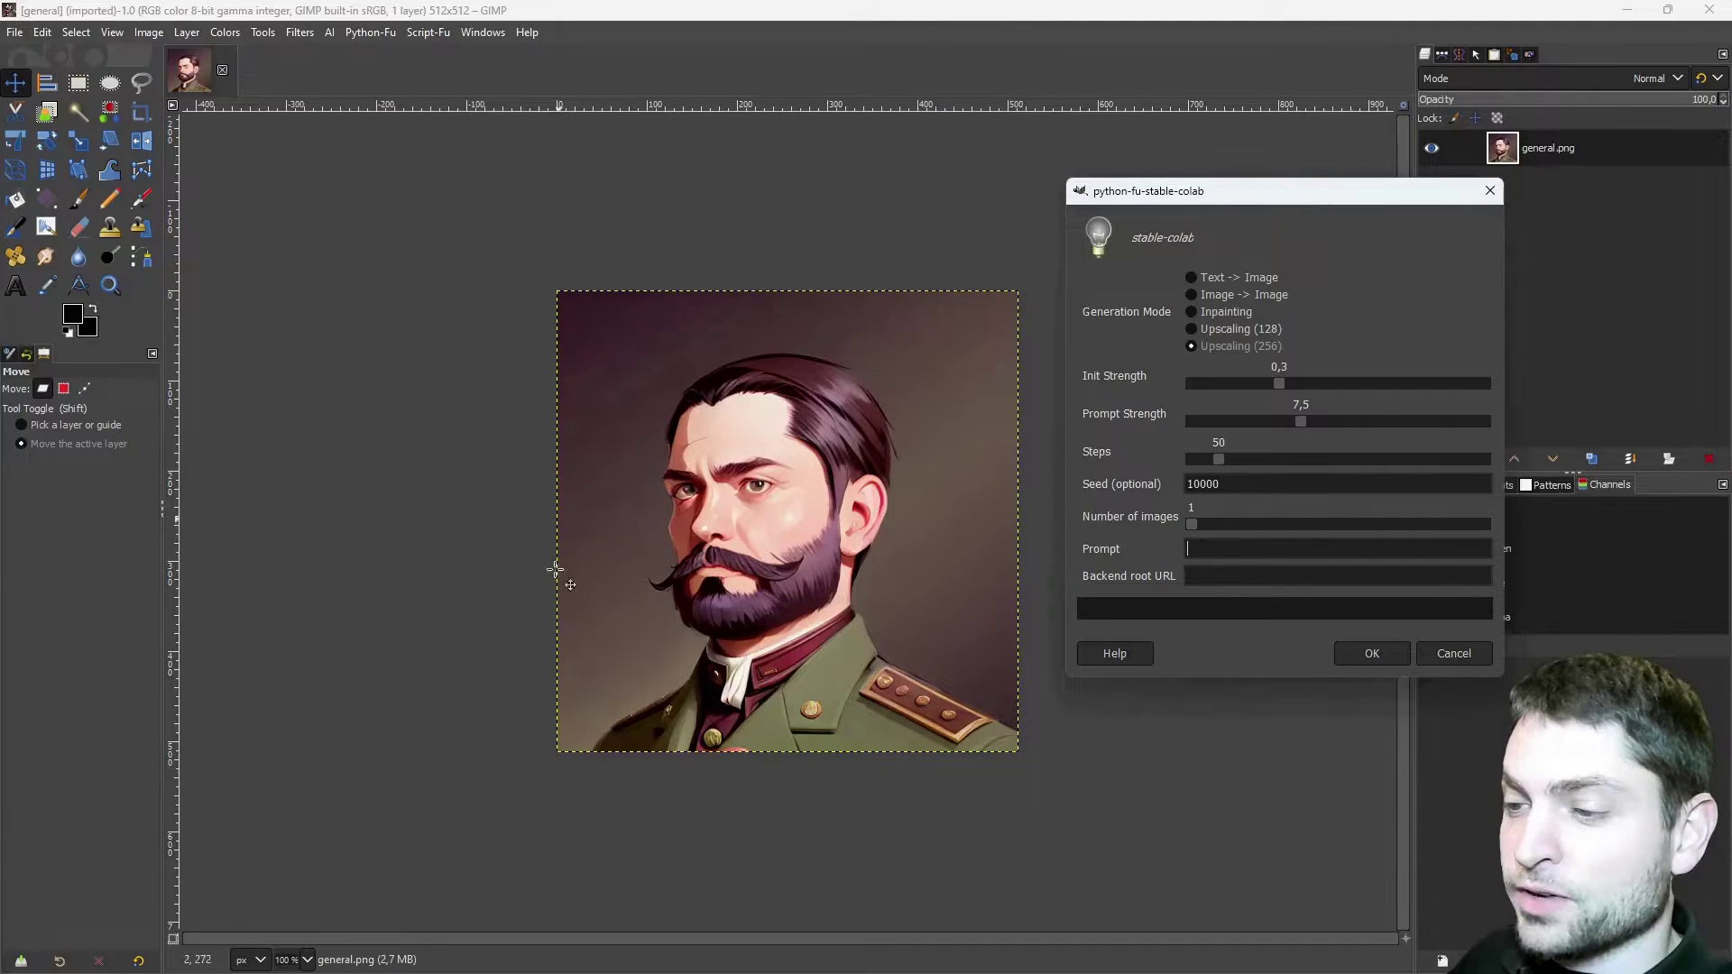
key("alt+Tab")
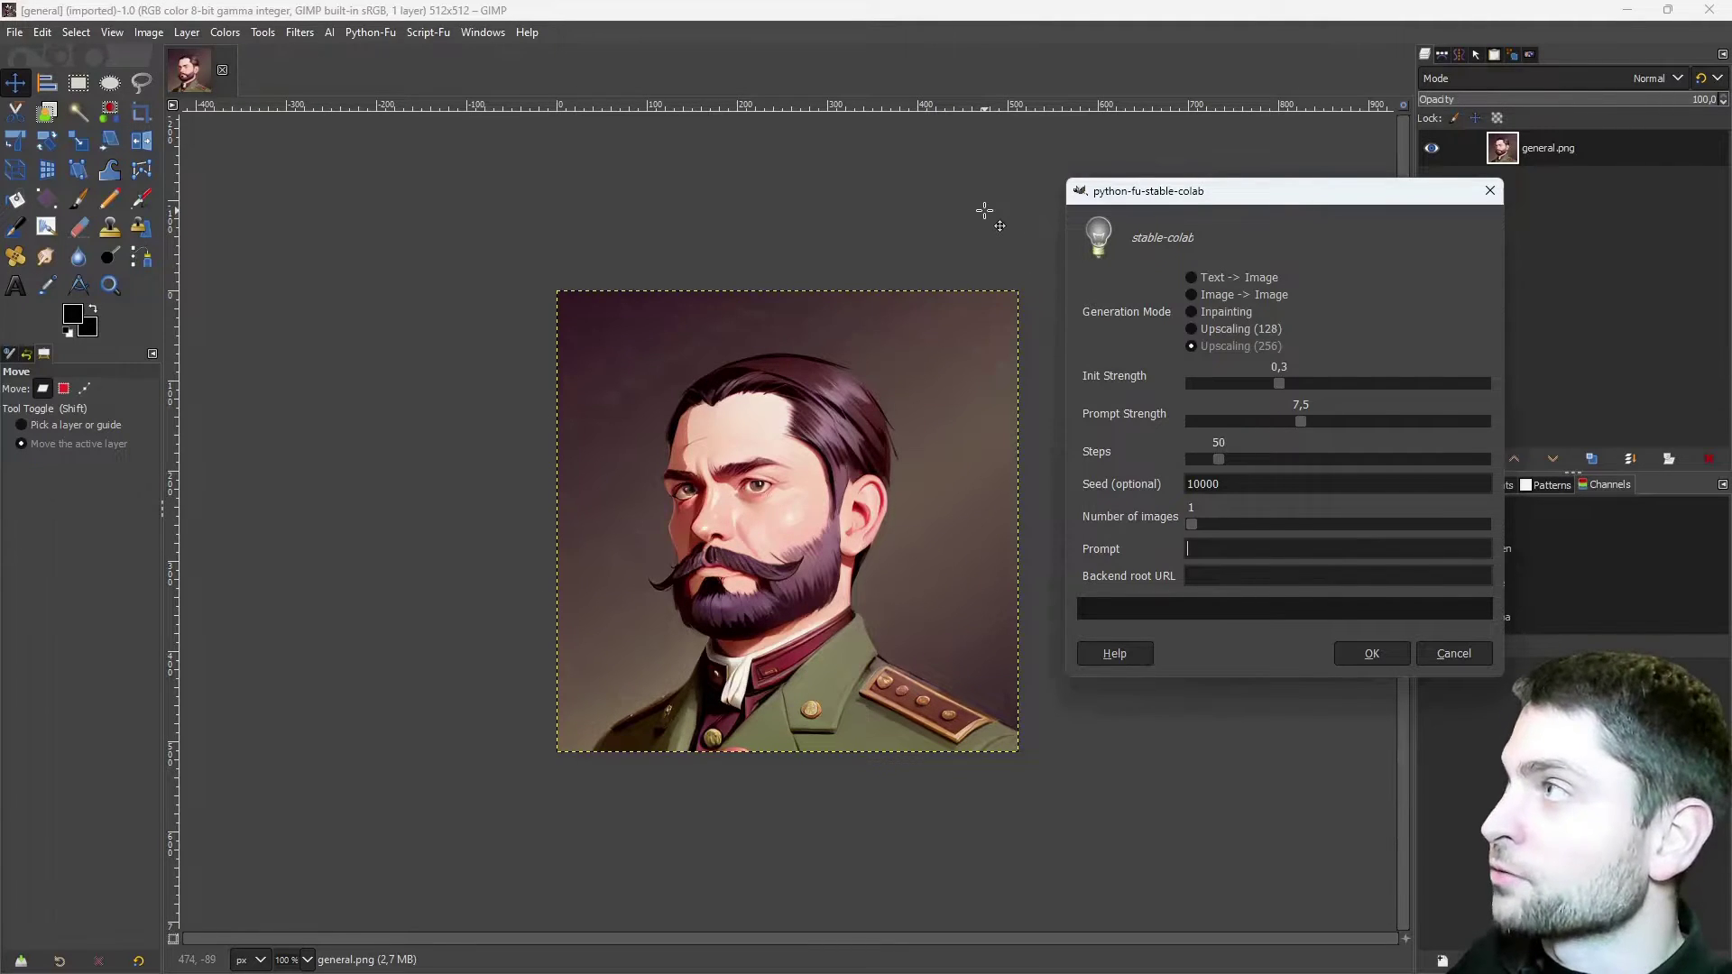
key("ctrl+v")
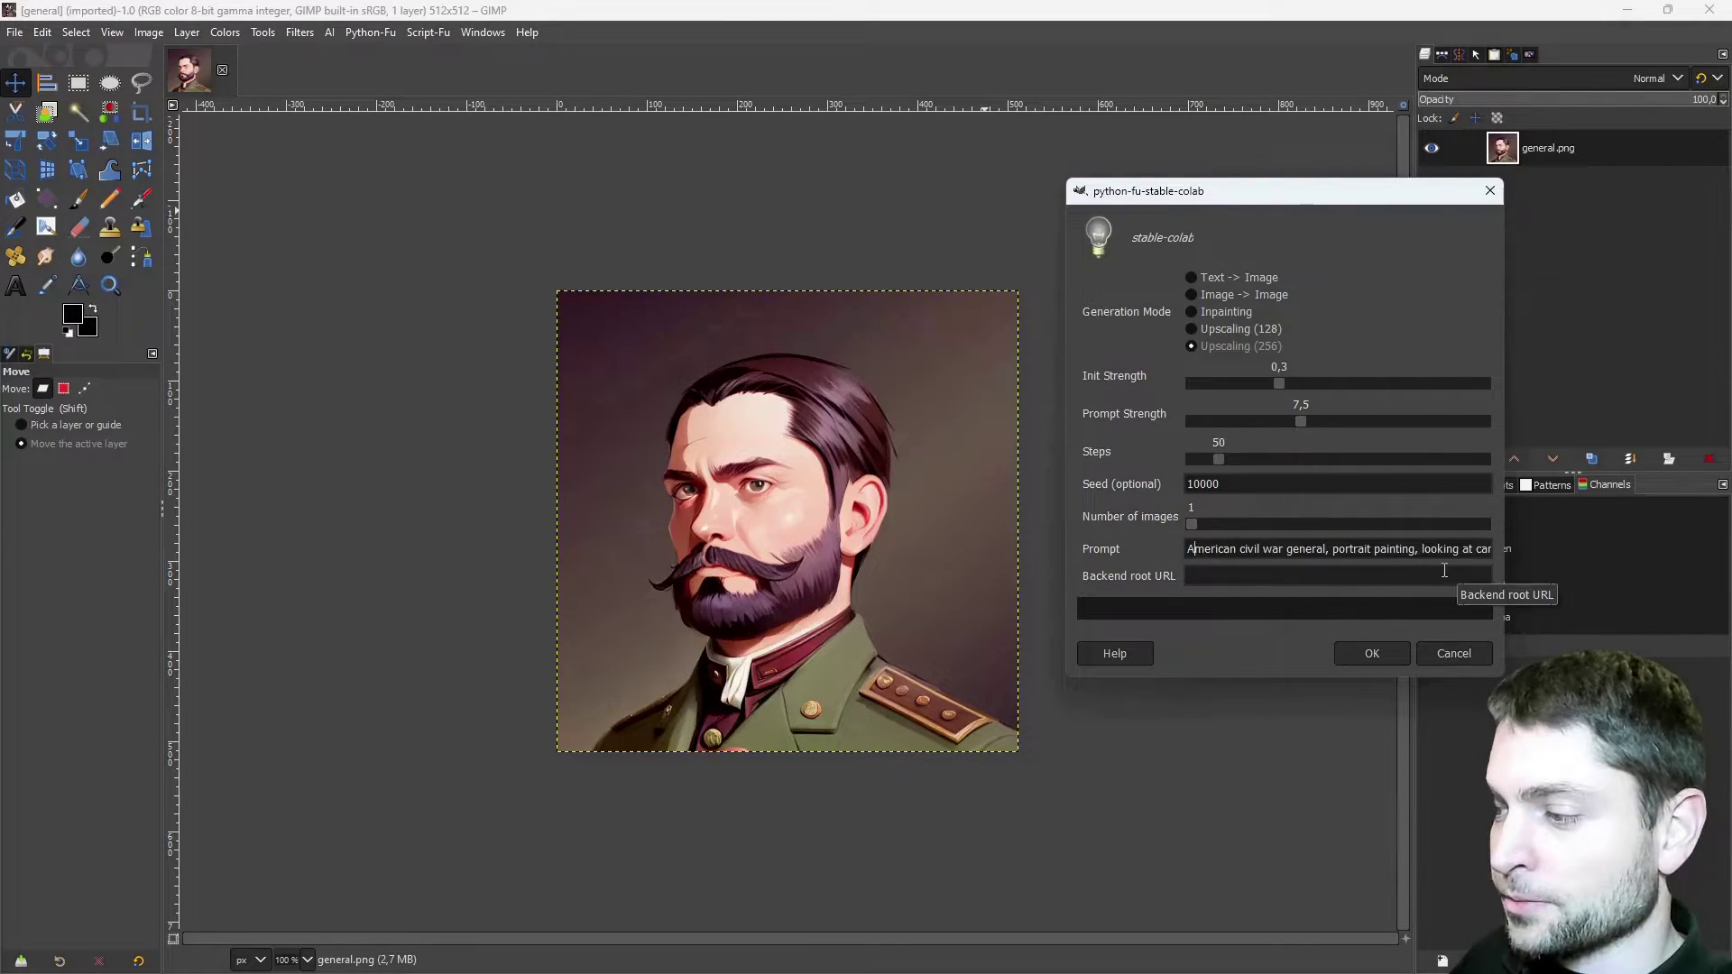
left_click(1192, 575)
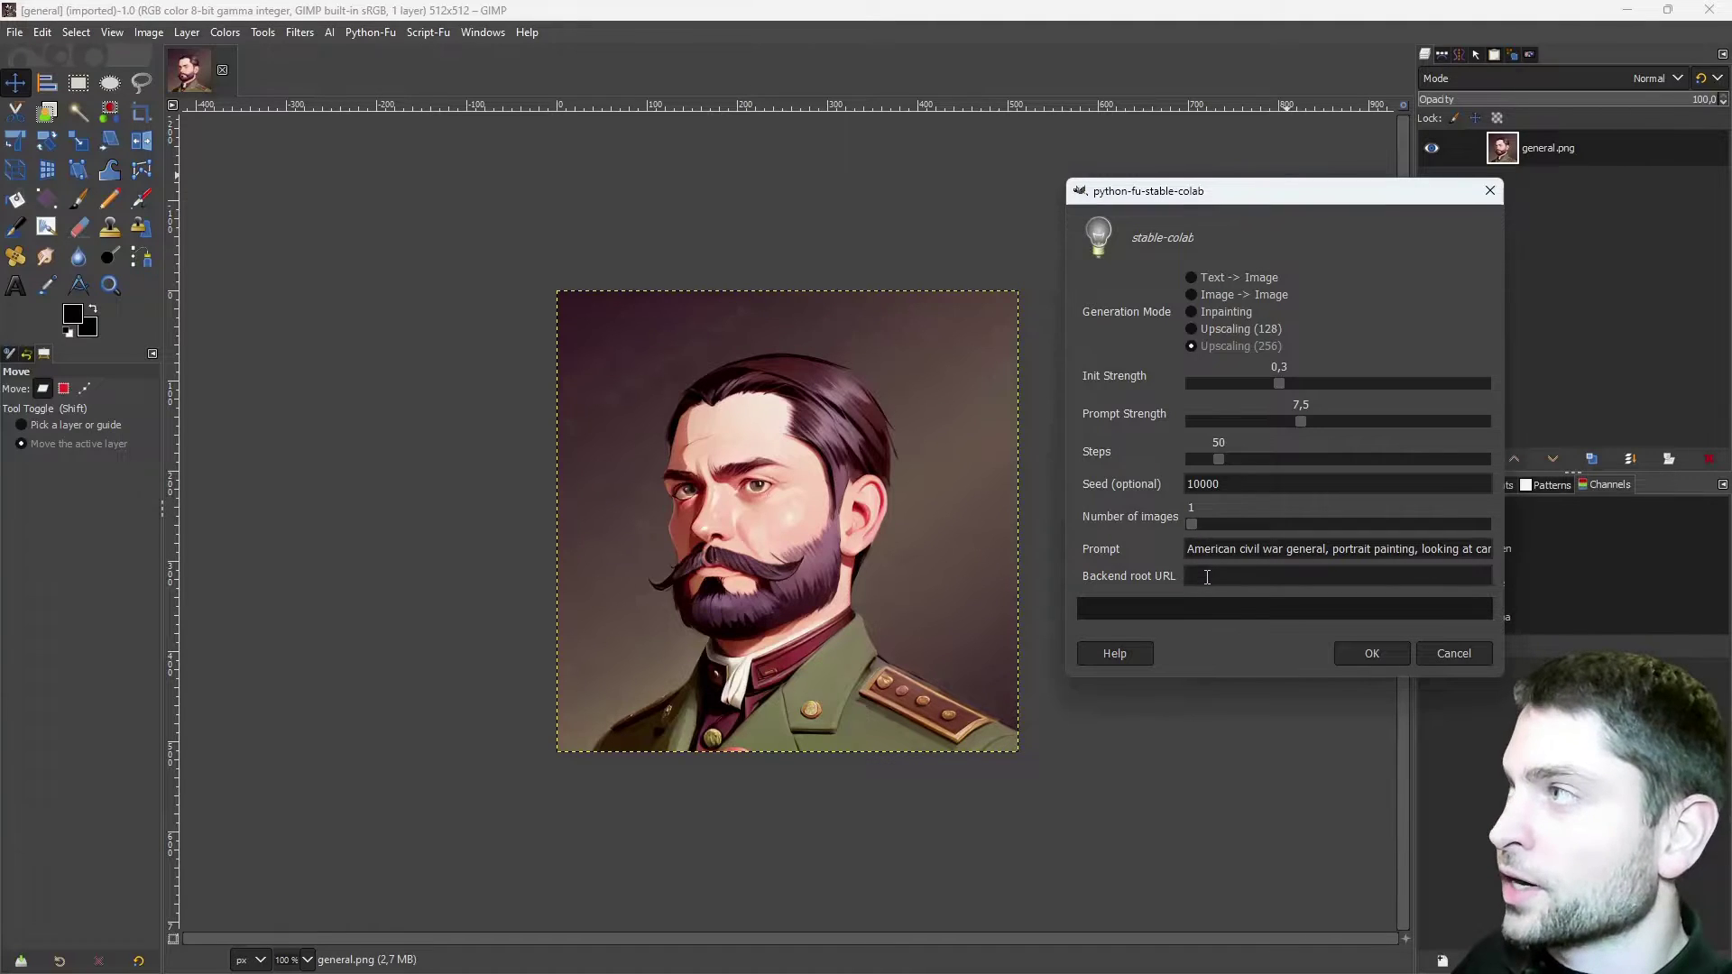
type("https://charts-irc-simulations-suite.trycloudflare.com")
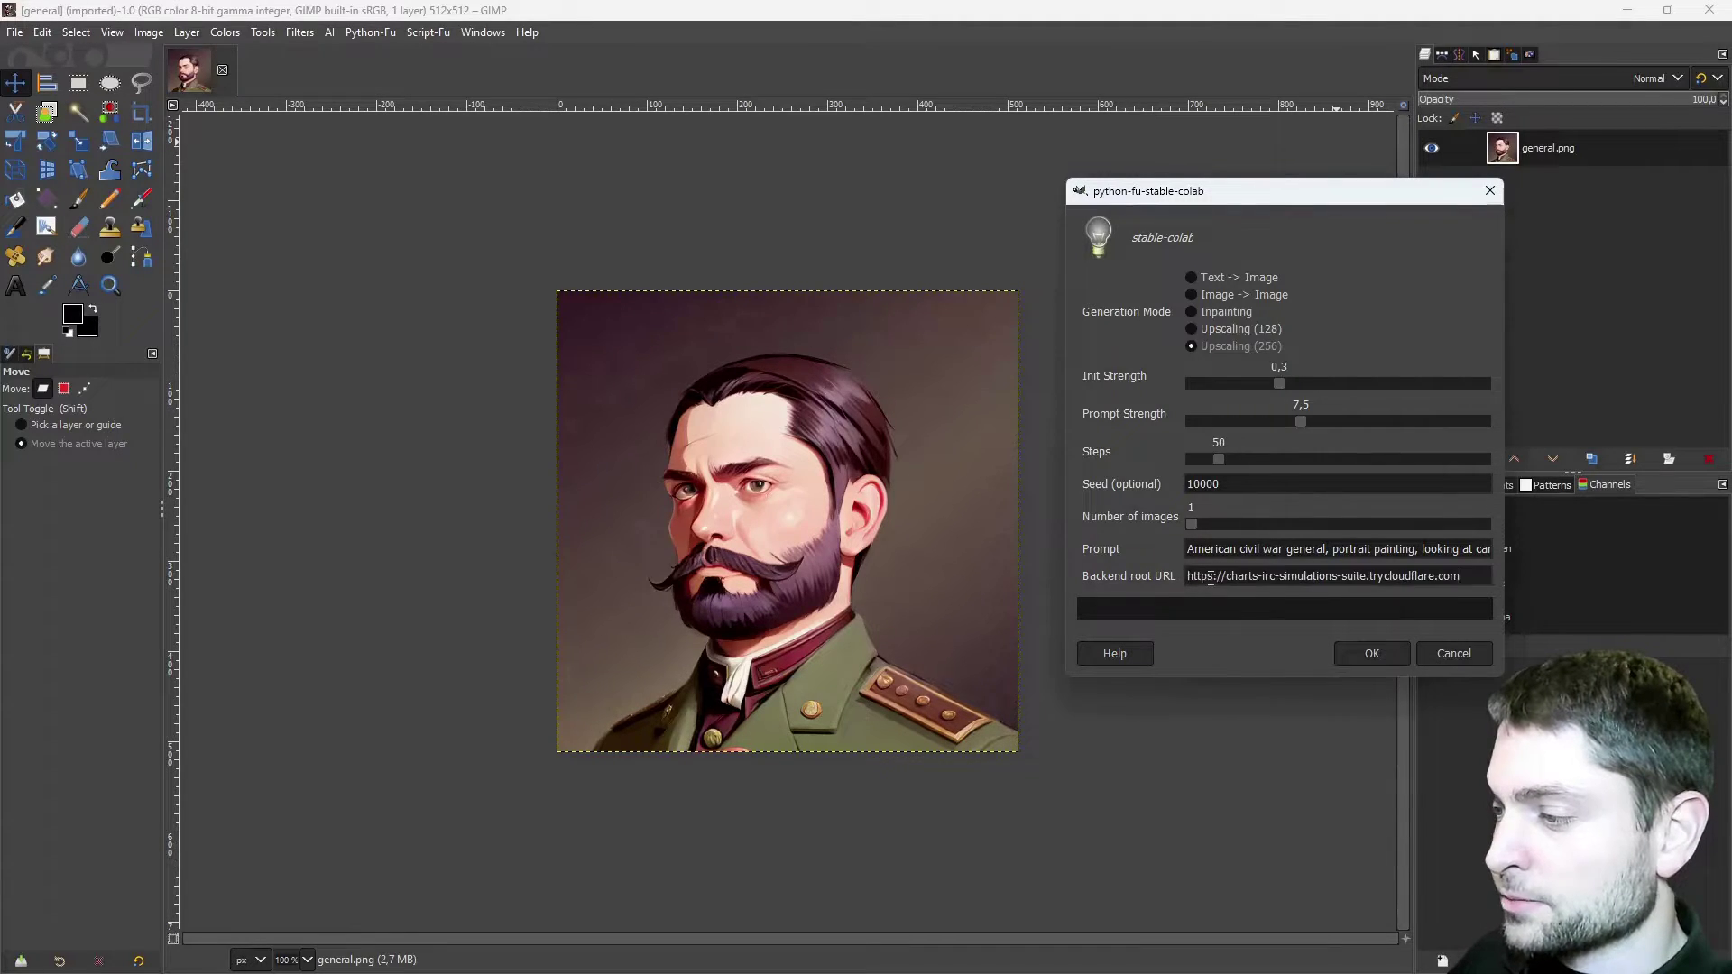
left_click_drag(1216, 458, 1207, 466)
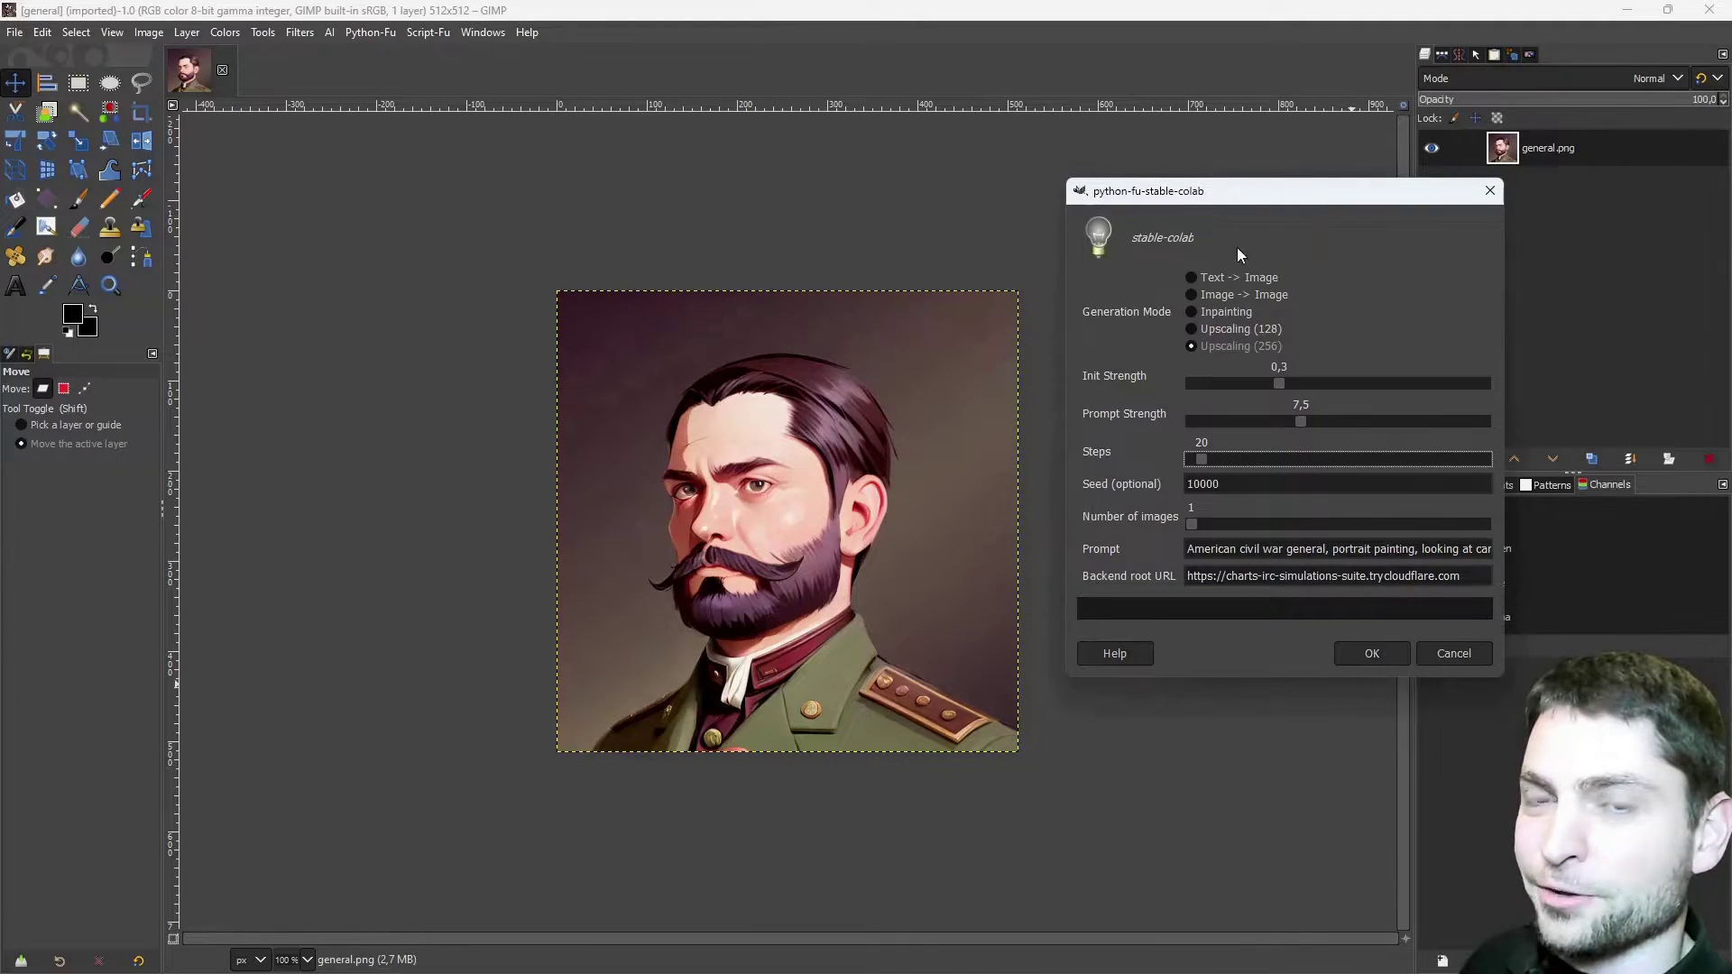
left_click(1376, 653)
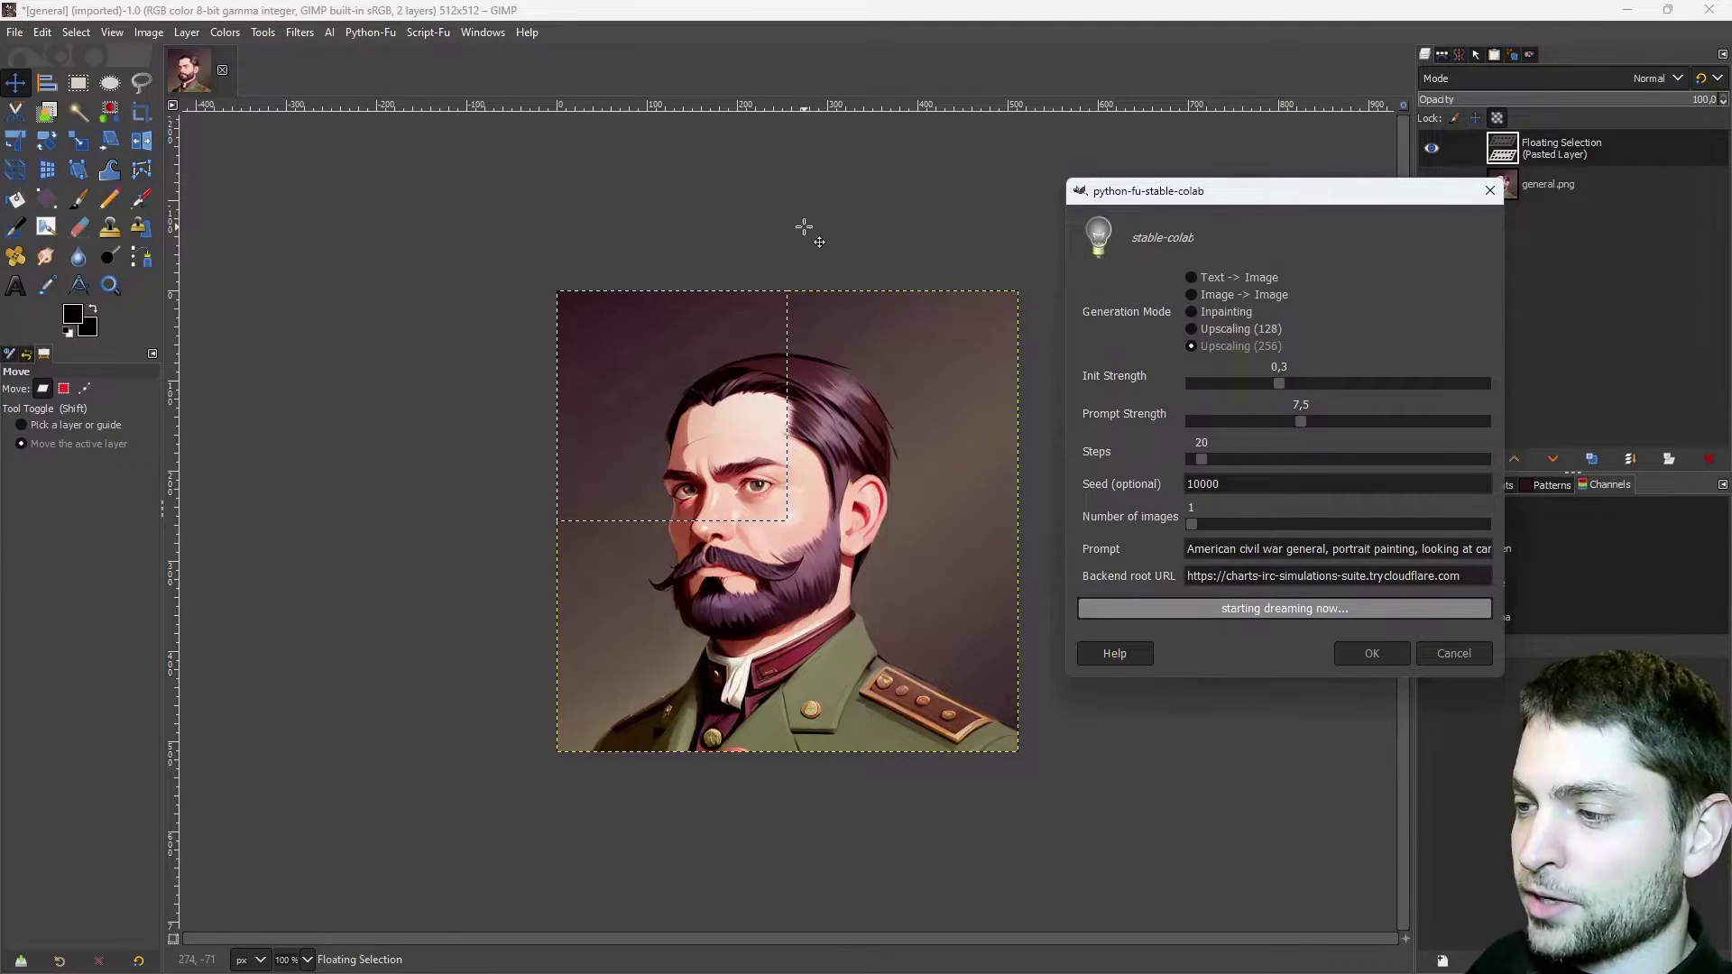
Check the upscaling progress in the Colab notebook, and return to GIMP to inspect the generated forehead tile
key("alt+Tab")
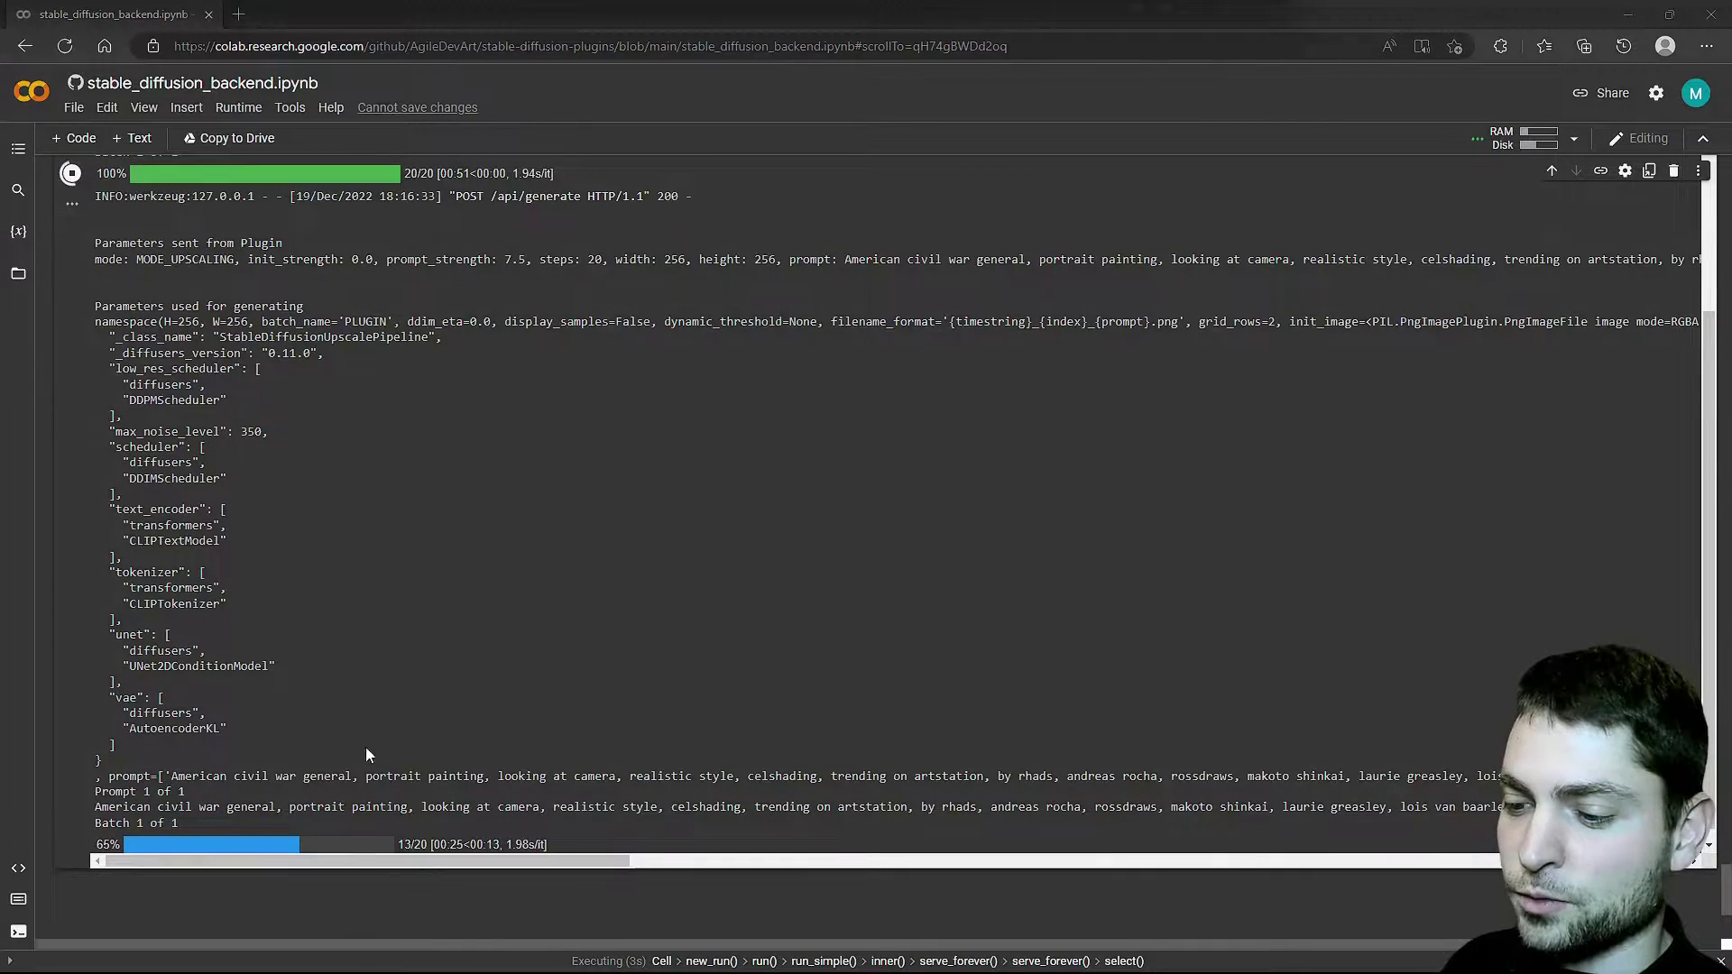
key("alt+Tab")
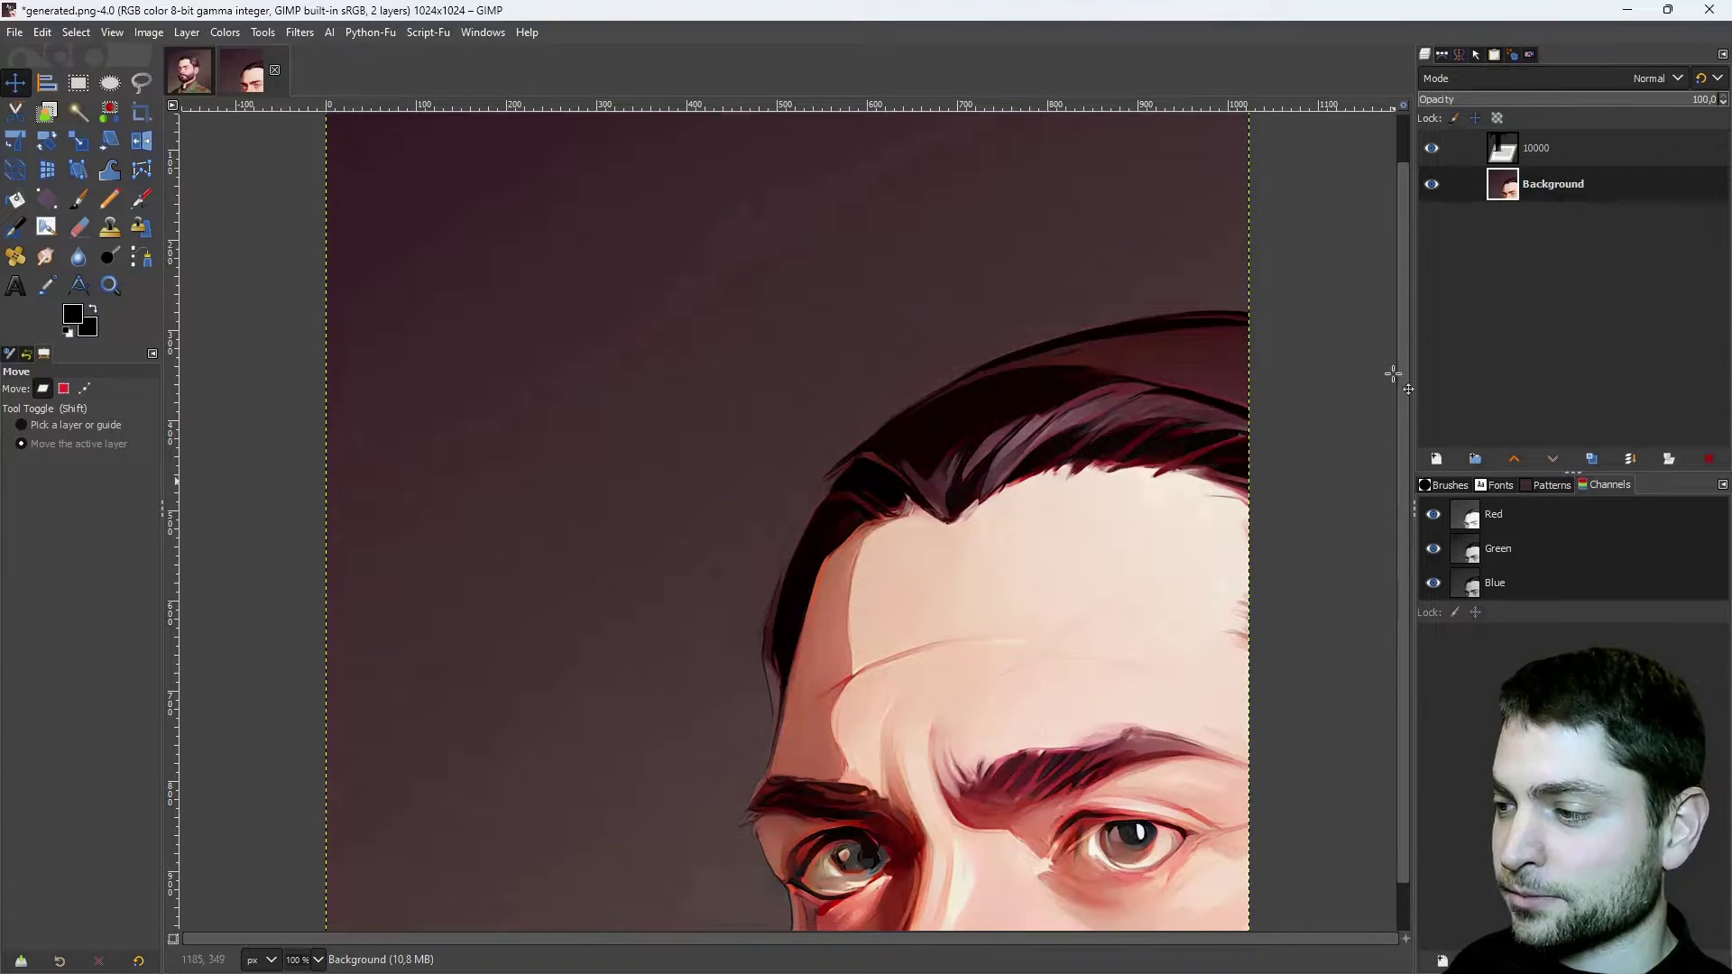
scroll(1003, 426, "down", 1)
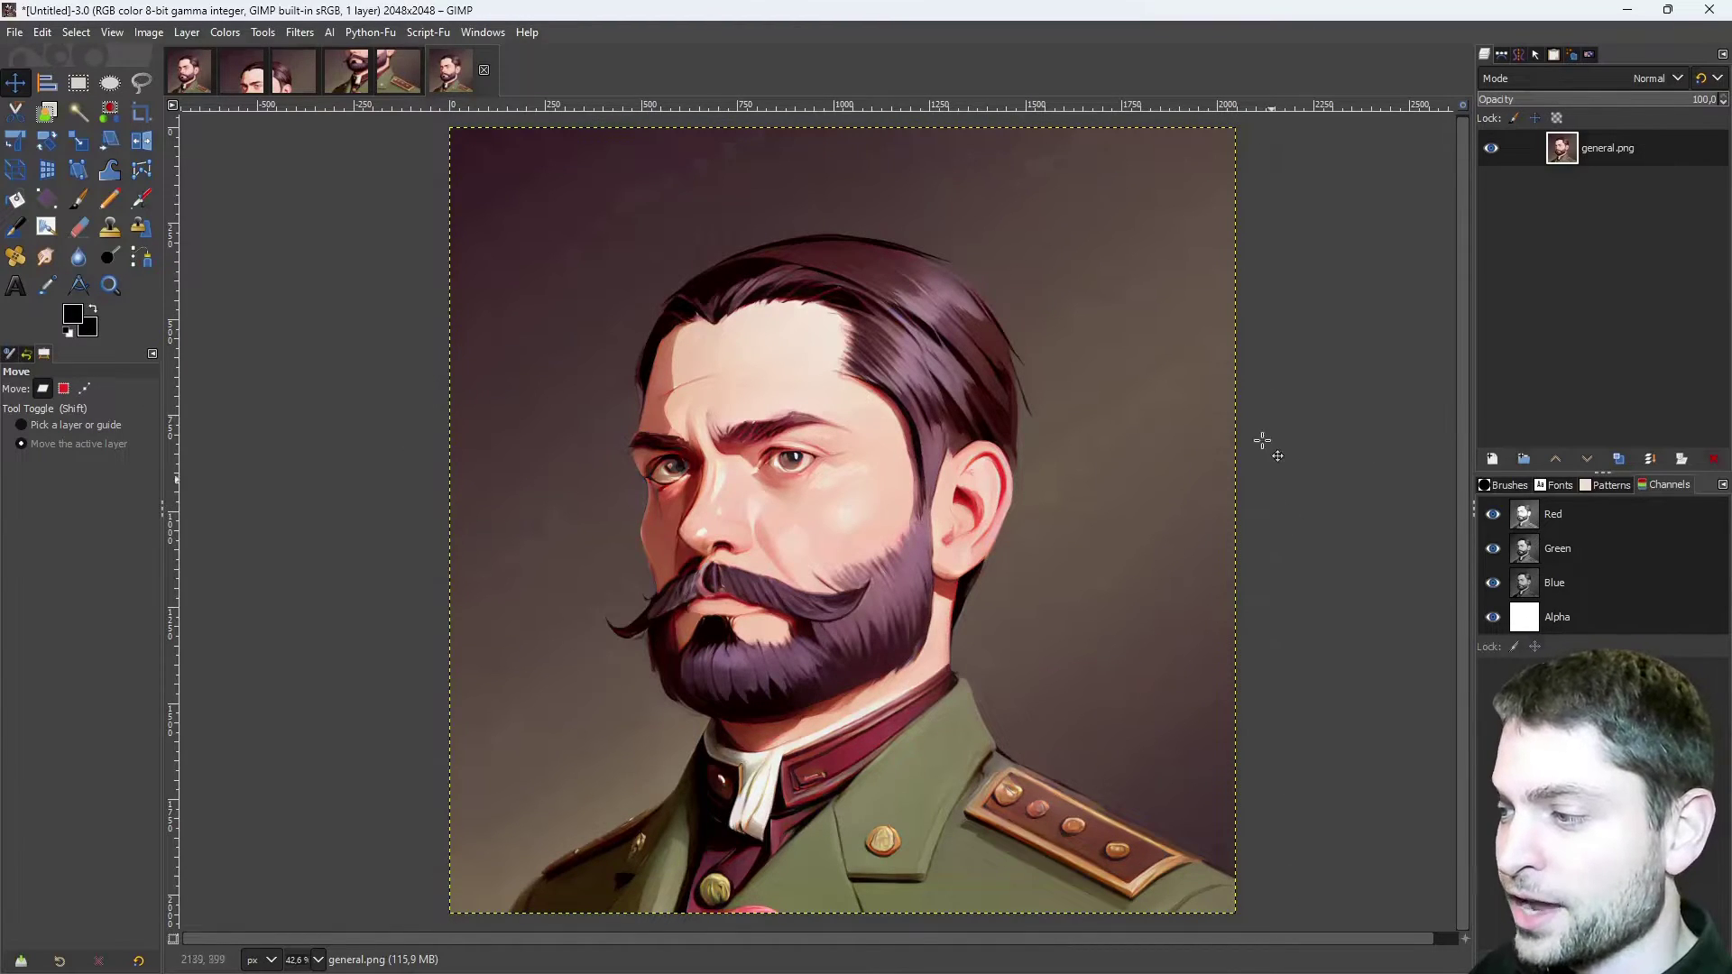
Look through the separate upscaled tile images and return to the original general.png portrait for comparison
left_click(401, 78)
left_click(354, 77)
left_click(296, 77)
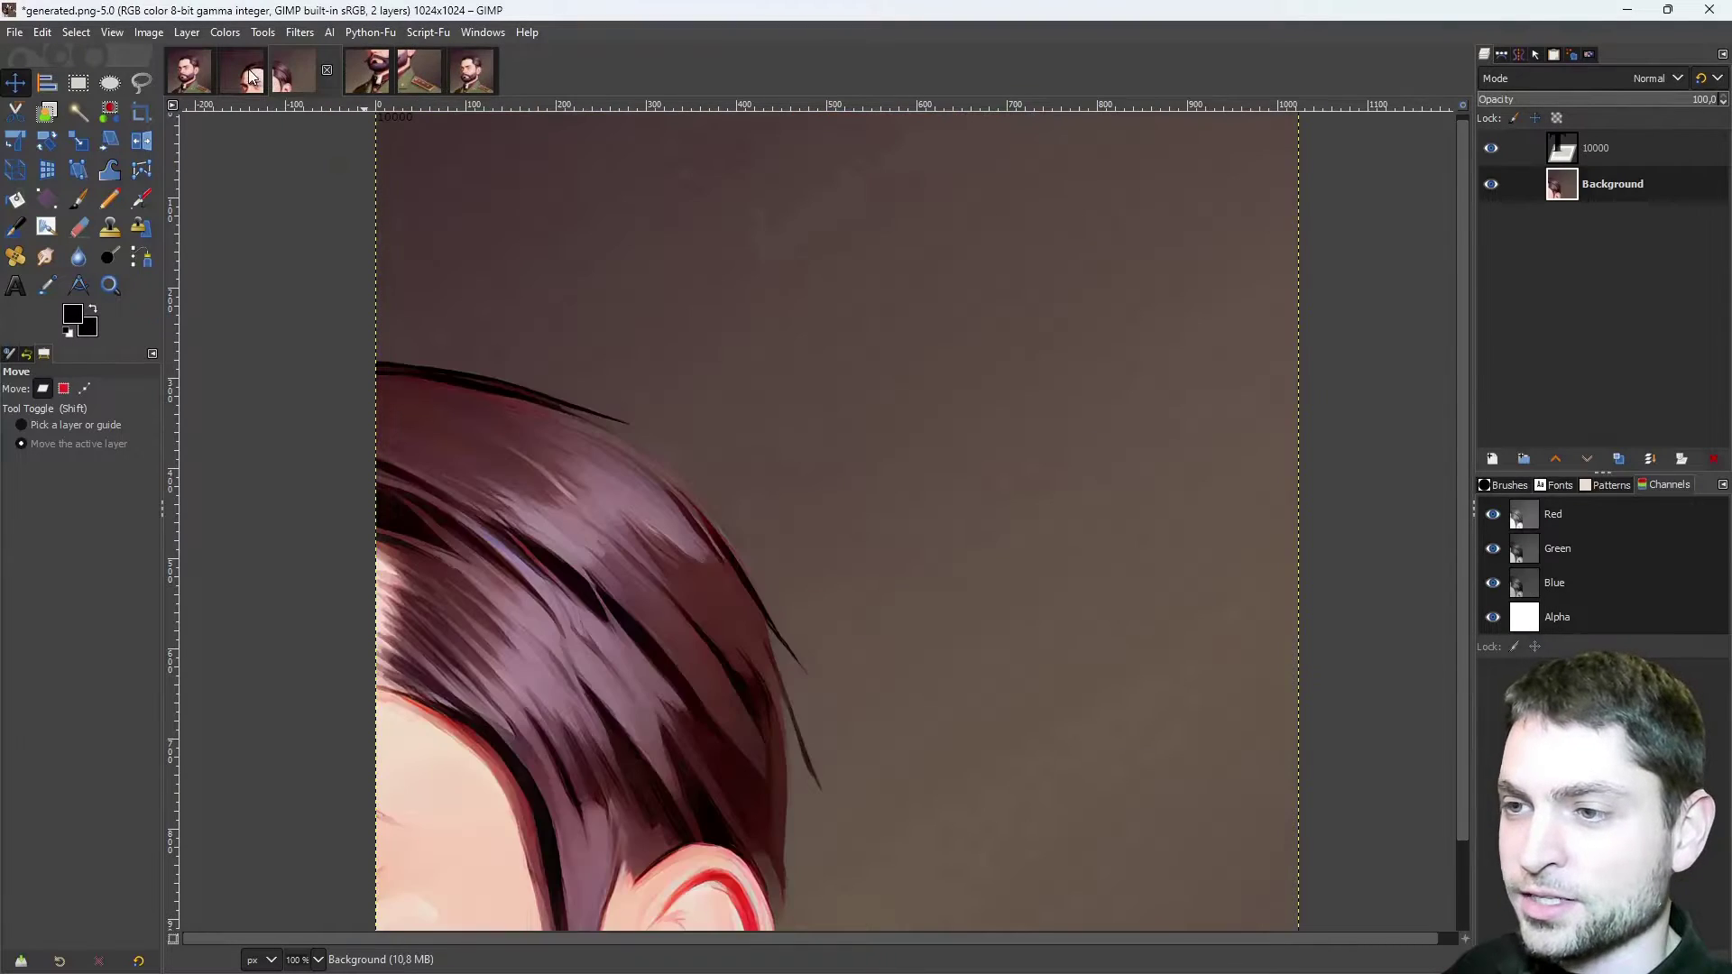
left_click(253, 77)
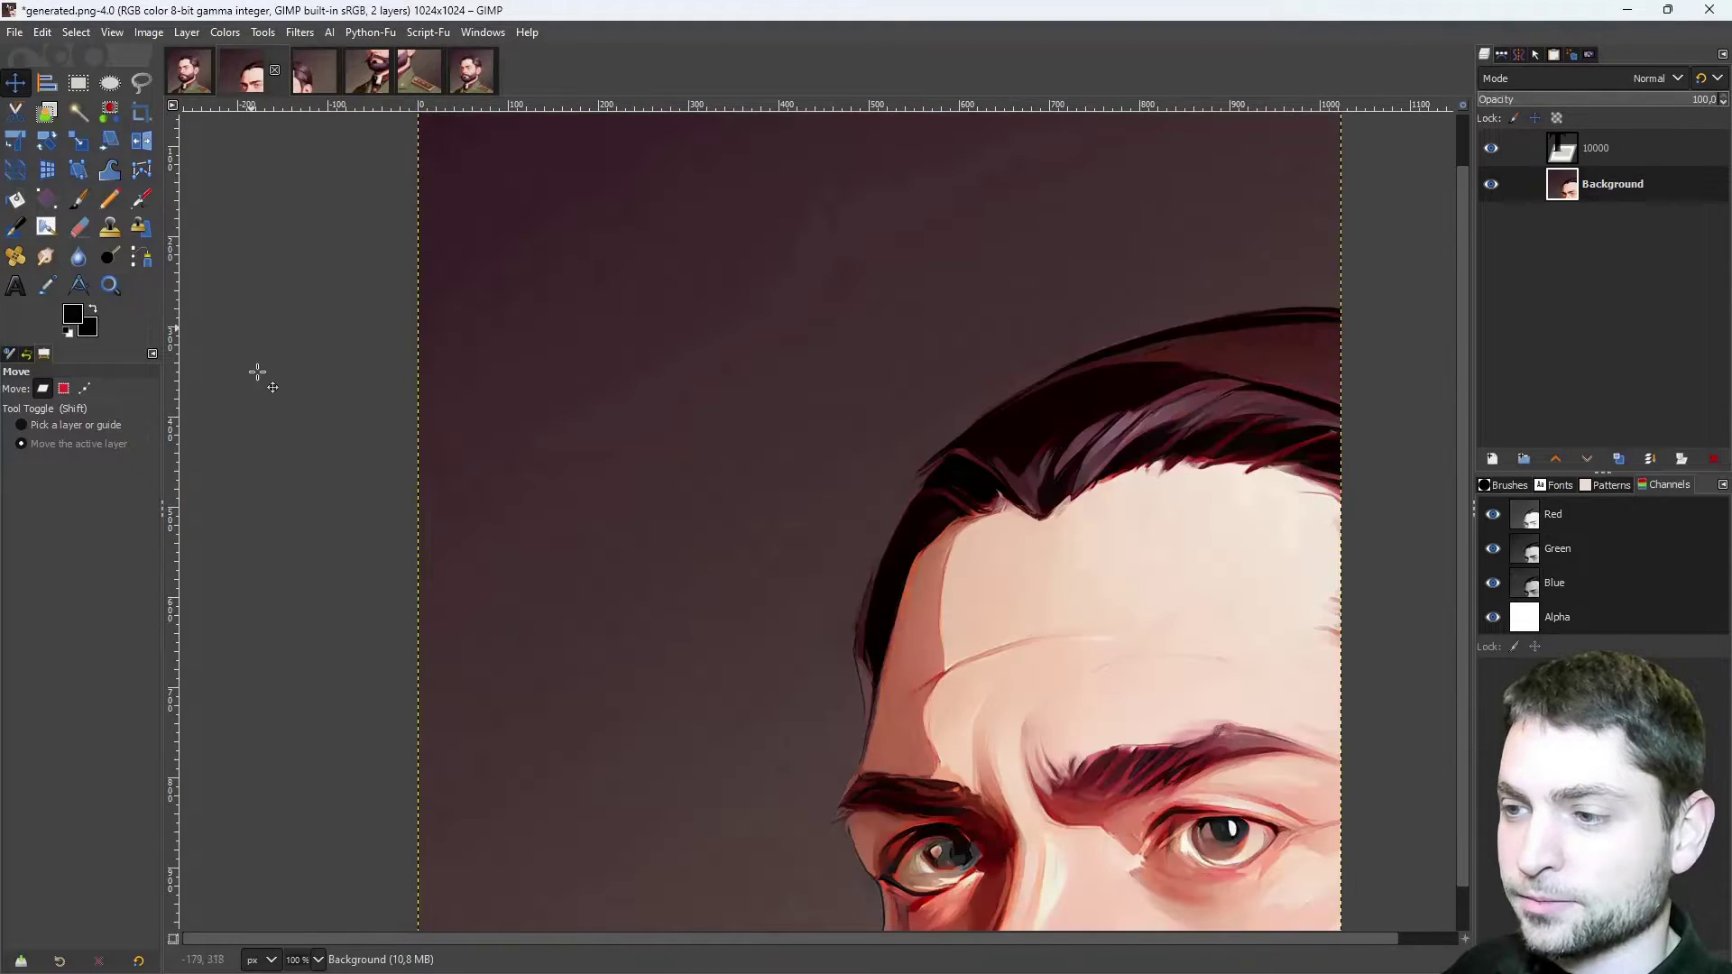
left_click(188, 82)
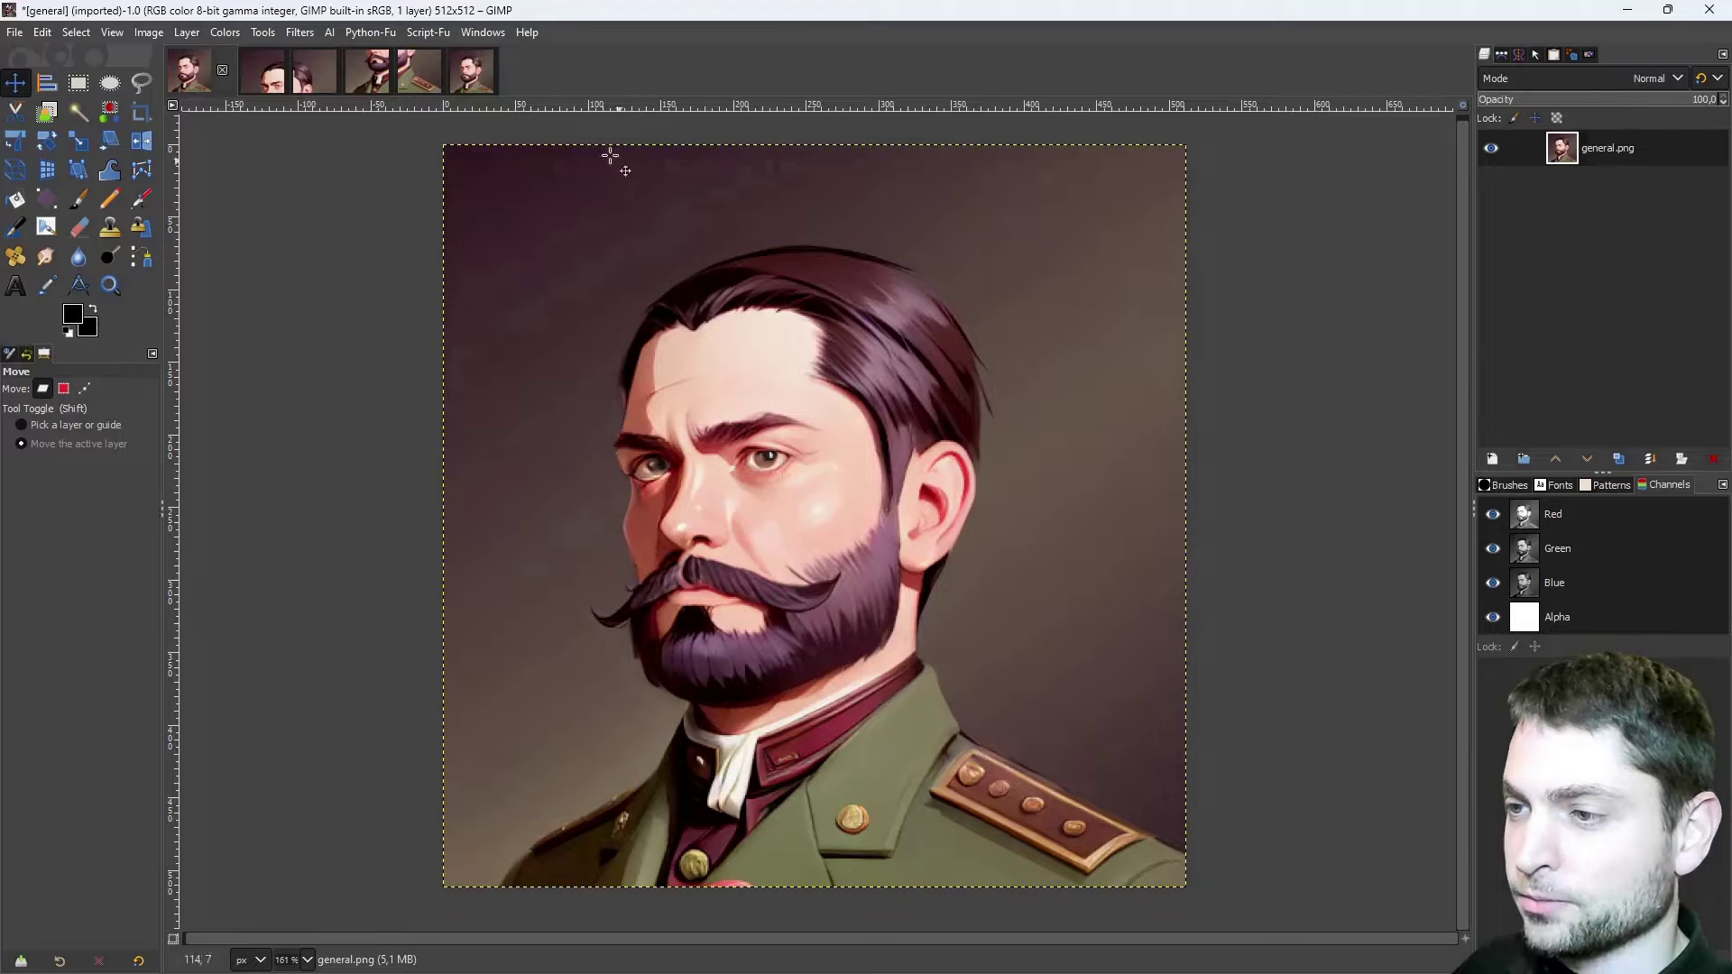
Open the combined 2048x2048 upscaled portrait and examine the eyes, nose and cheek at 300% for visible tile borders
left_click(472, 77)
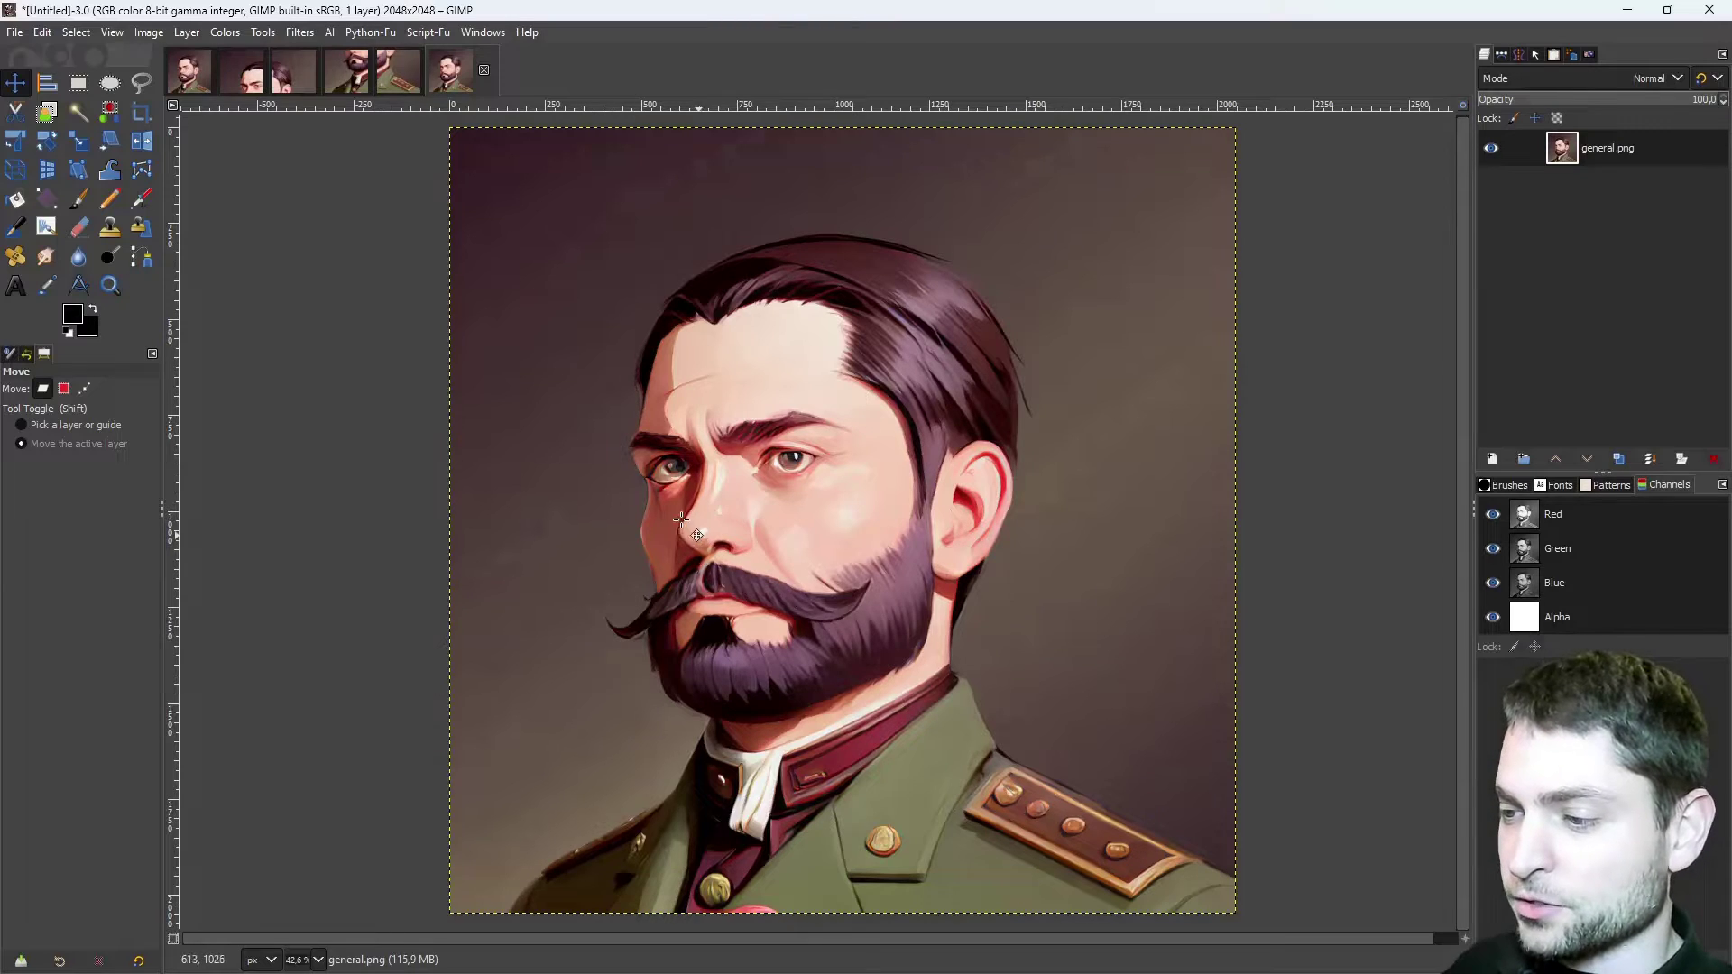
scroll(686, 511, "up", 4, "ctrl")
scroll(812, 505, "up", 2, "ctrl")
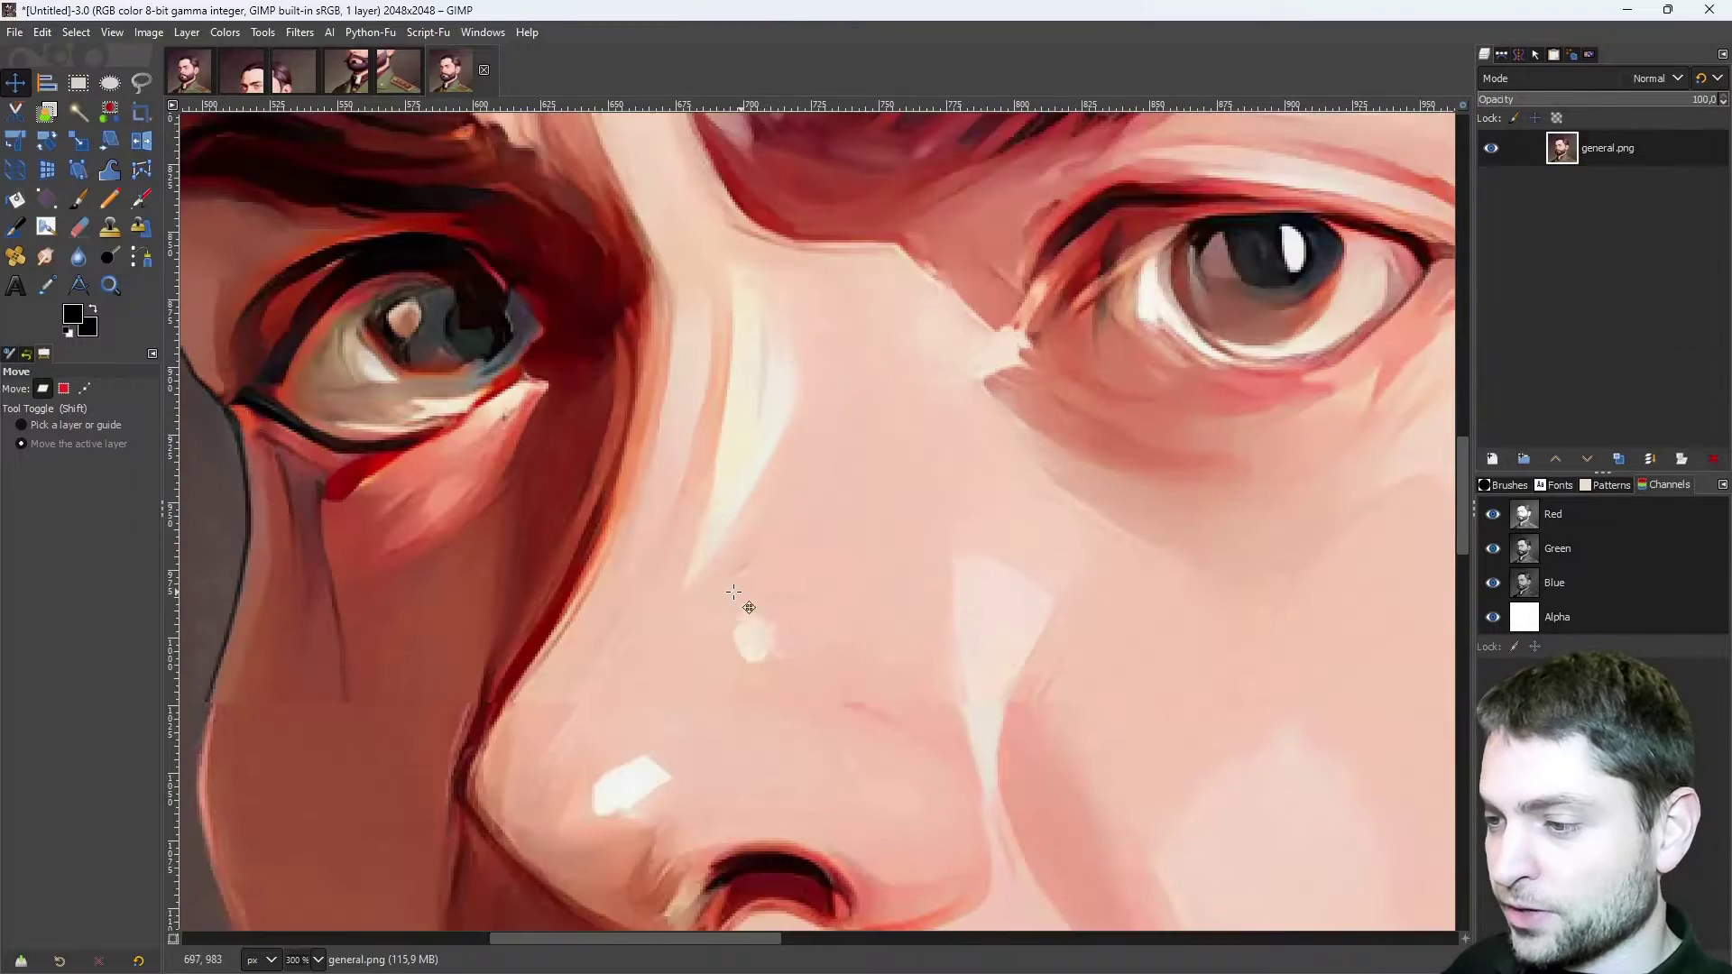
scroll(884, 439, "left", 1)
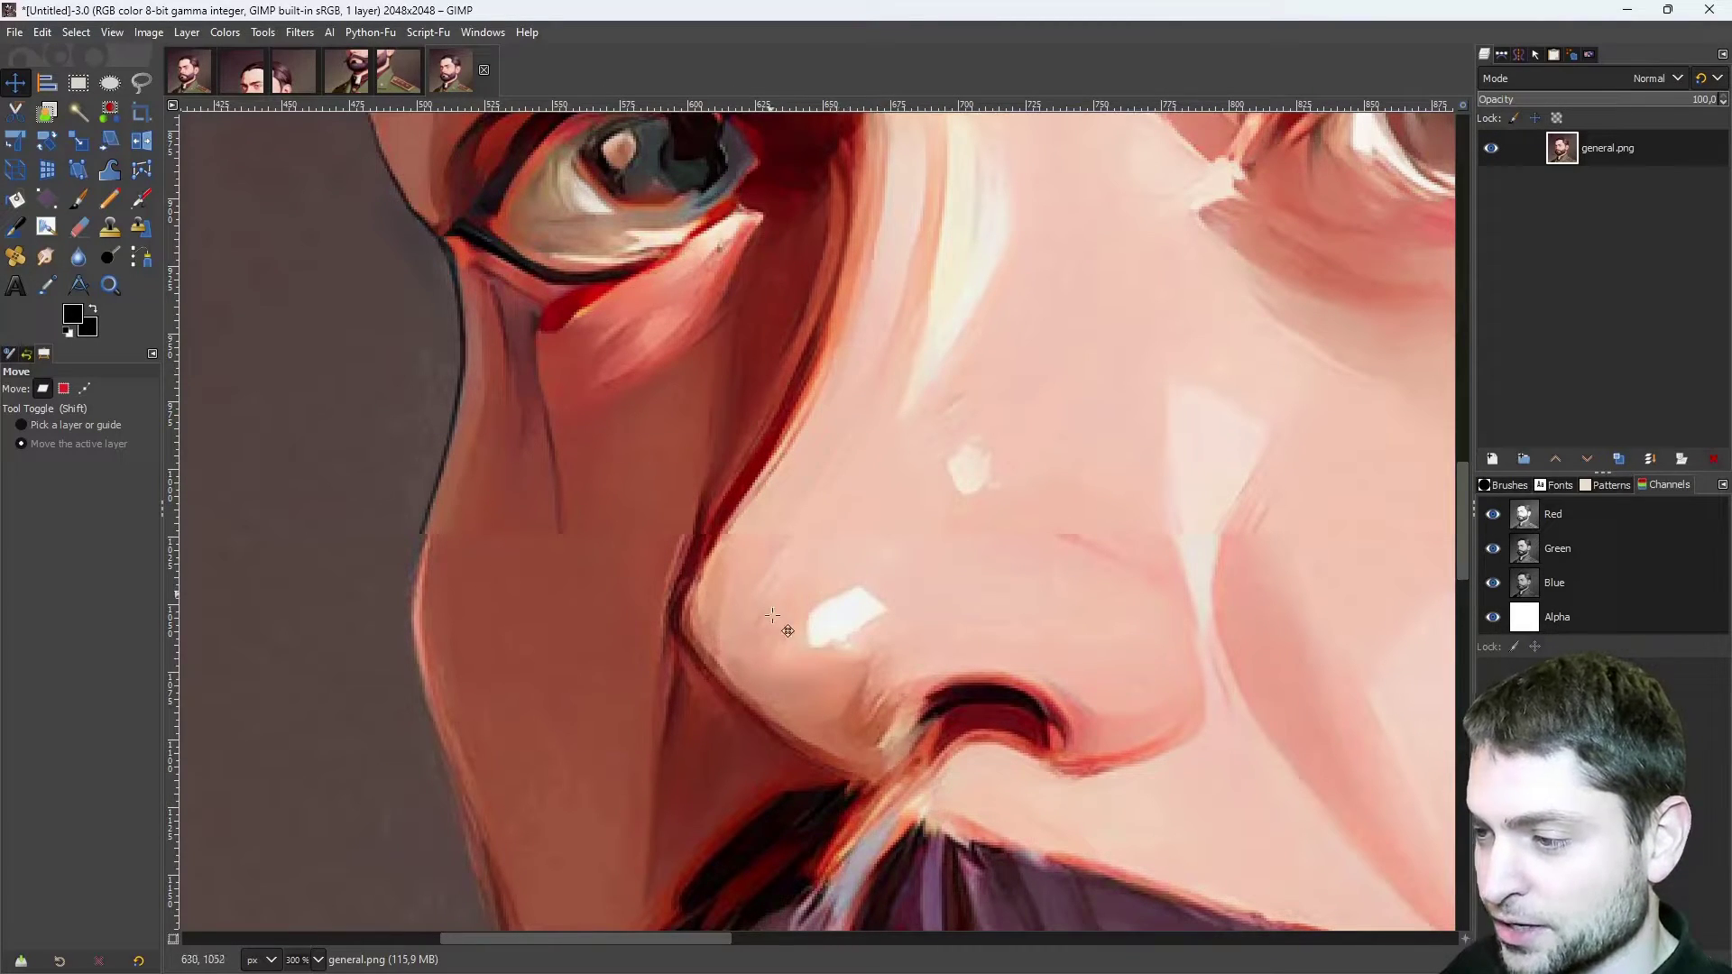
scroll(417, 506, "down", 1)
scroll(418, 506, "left", 1)
scroll(1185, 530, "right", 20)
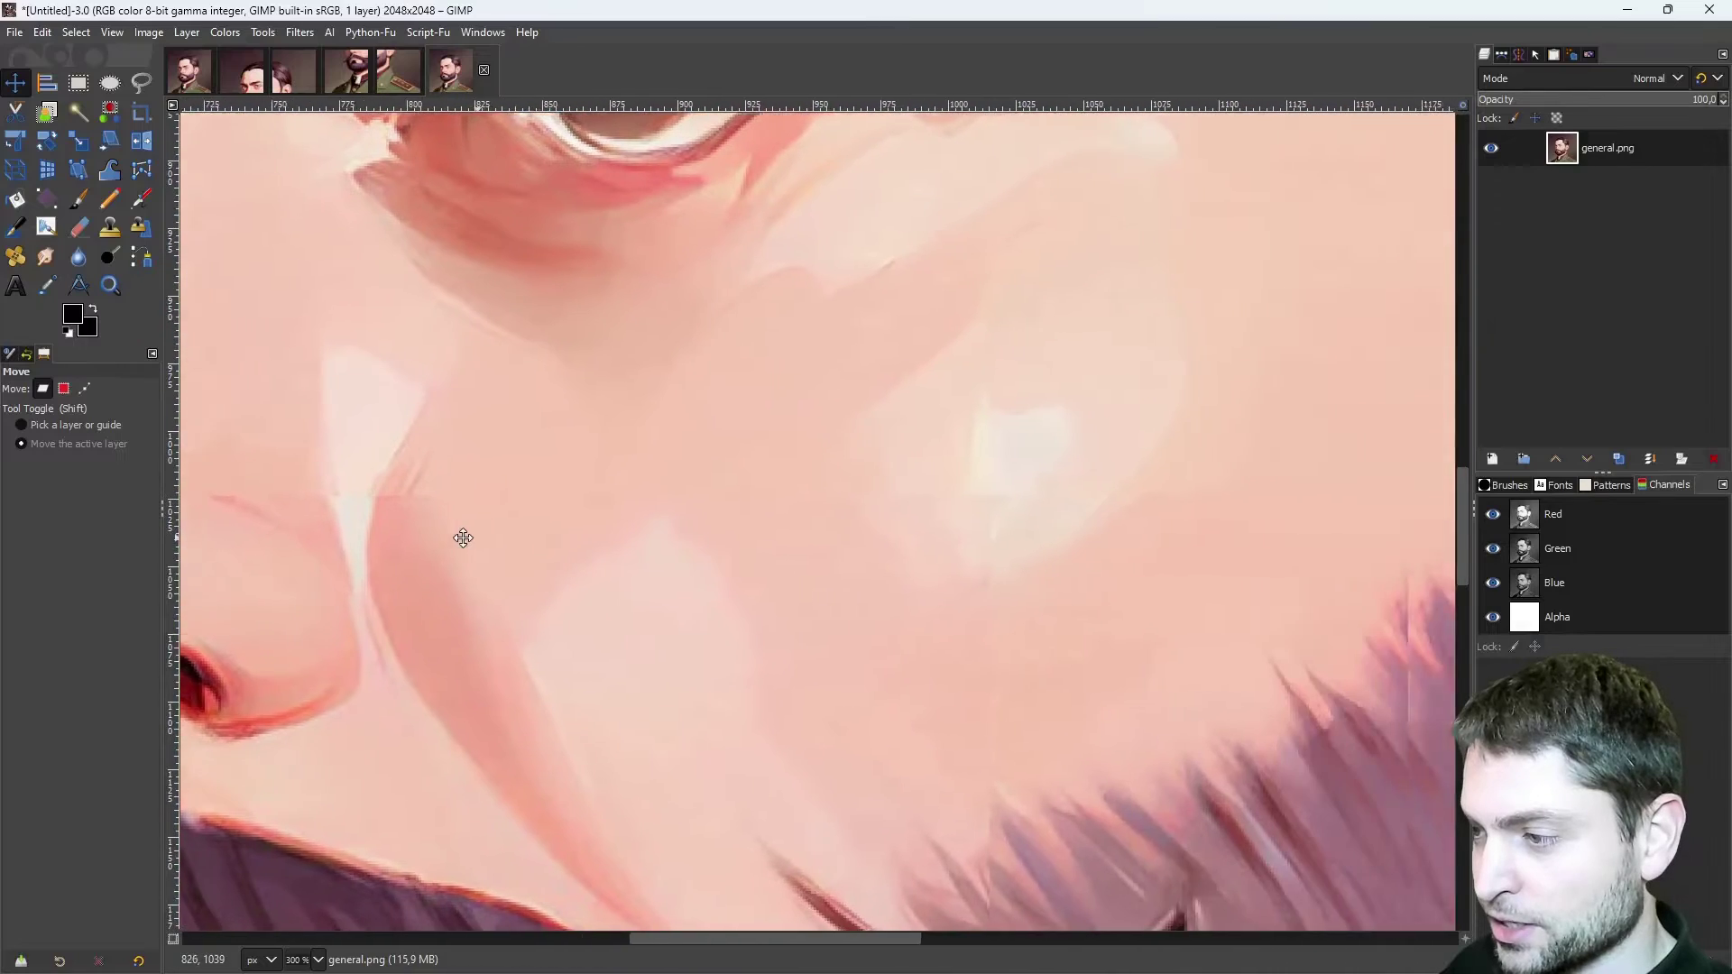
Examine the tile borders along the eyebrow, temple and hair of the upscaled portrait, and return to an overview of the face
scroll(693, 203, "up", 18)
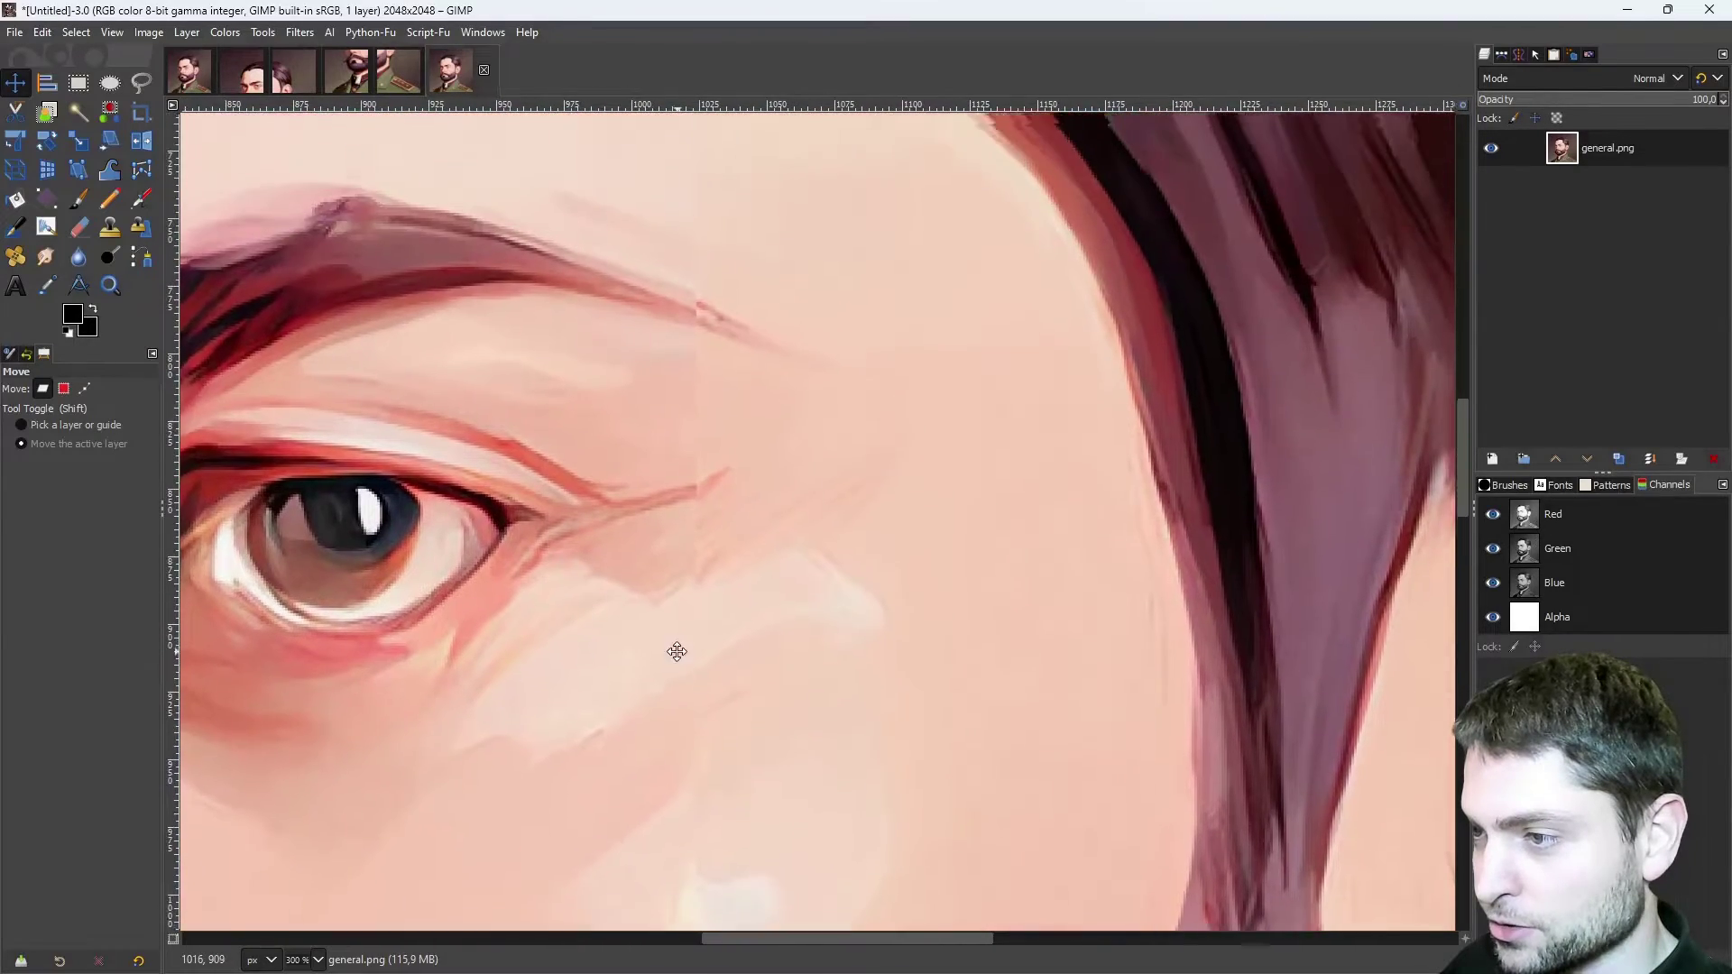
scroll(717, 347, "up", 15)
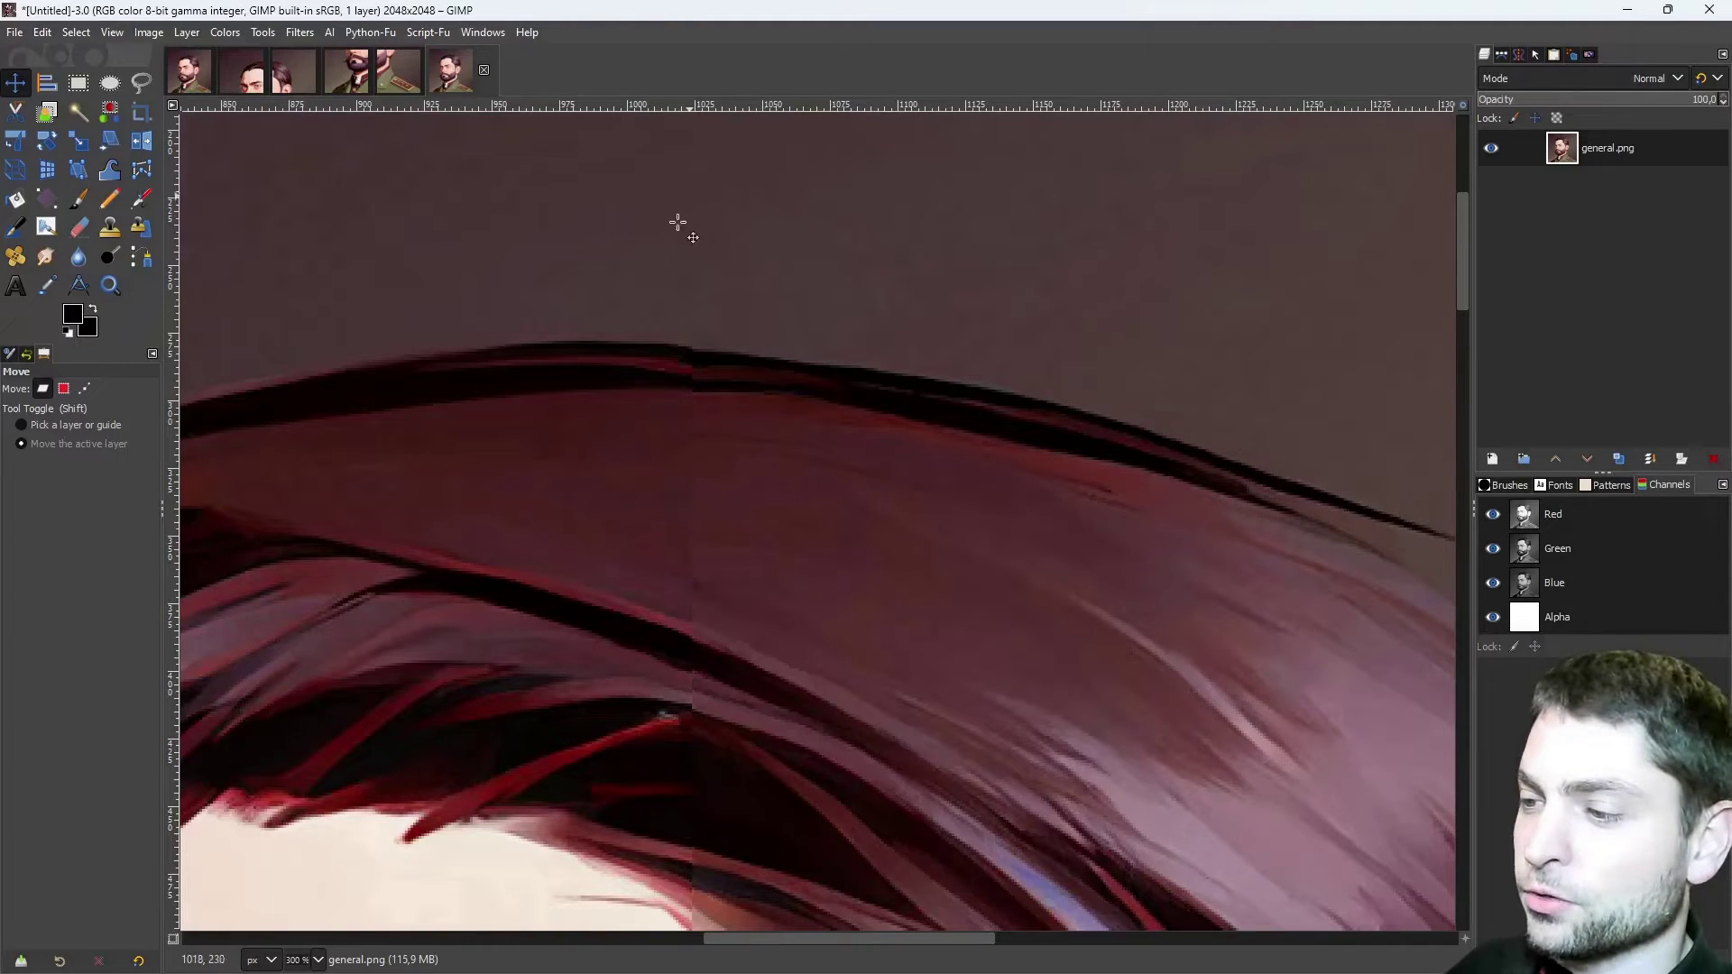
key("shift+m")
scroll(783, 485, "down", 2)
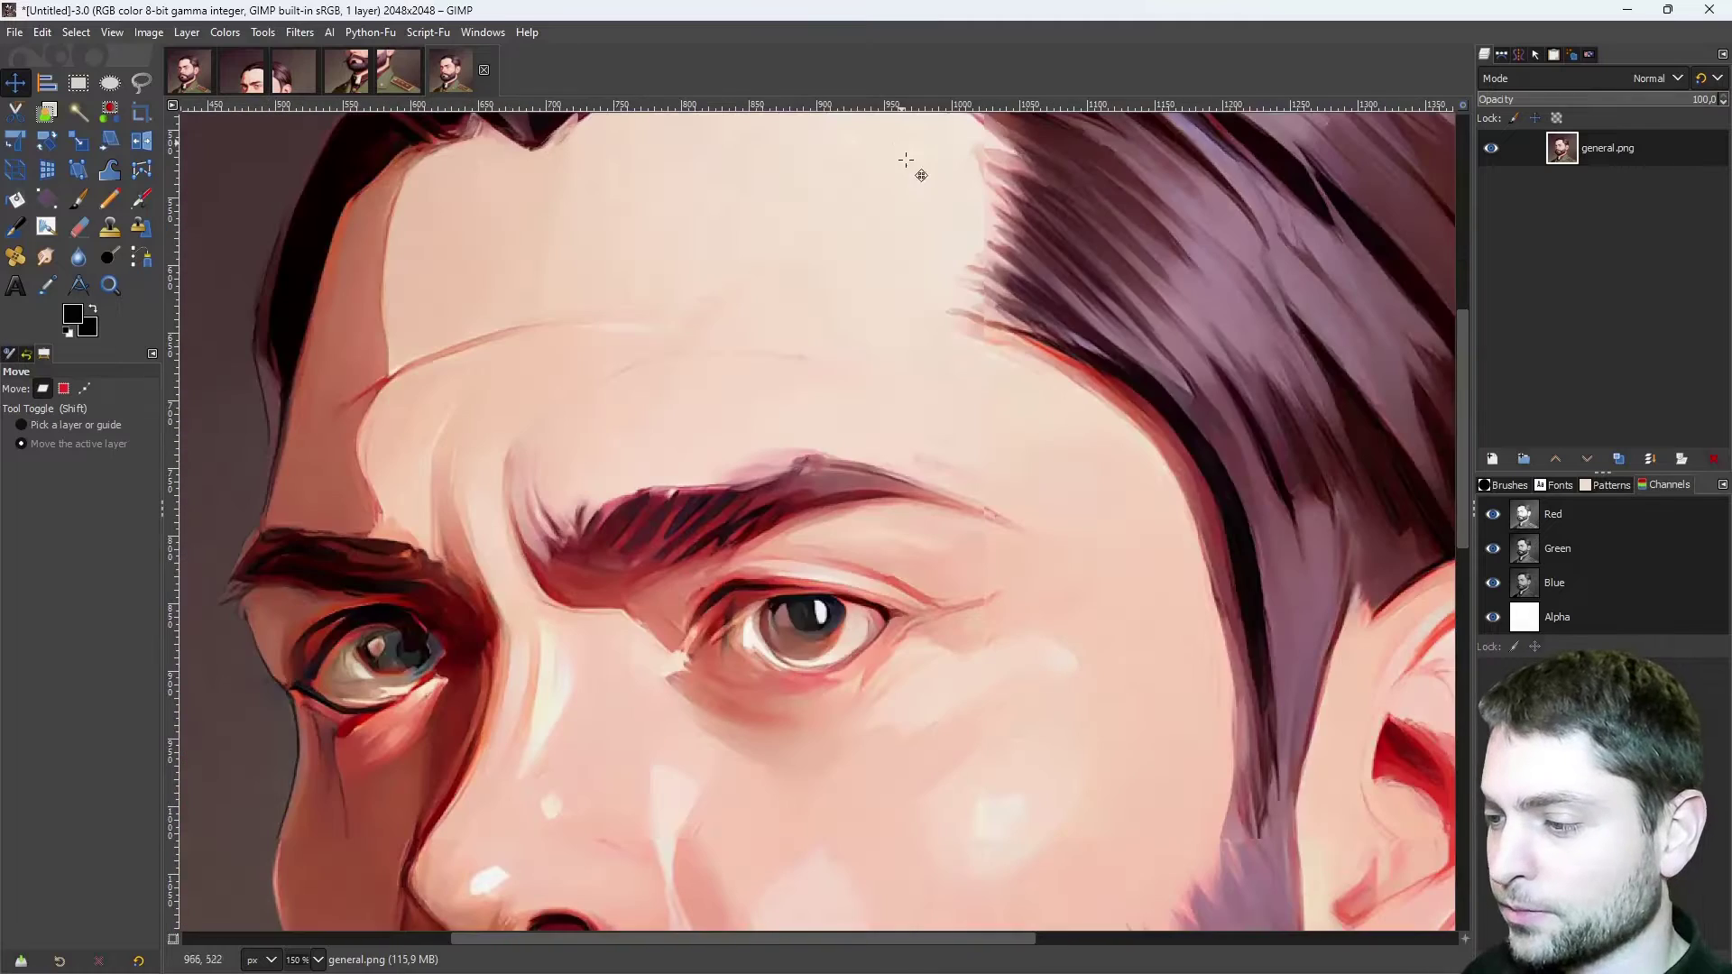
scroll(1192, 573, "down", 4)
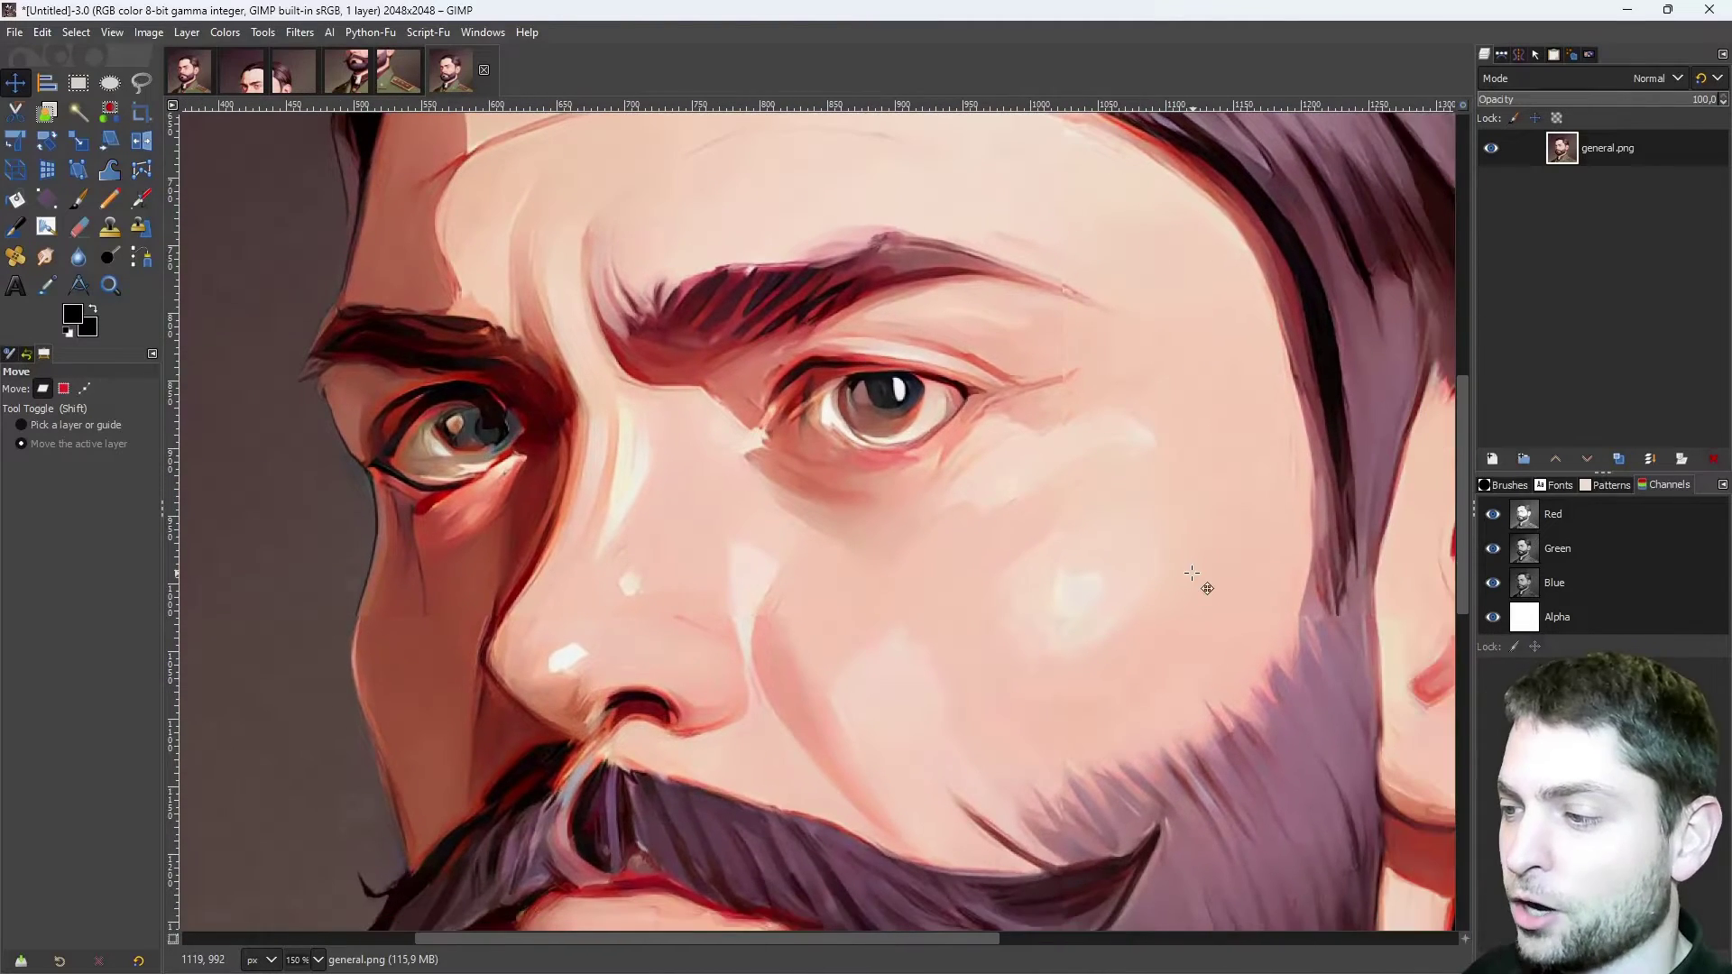
scroll(1192, 573, "down", 3)
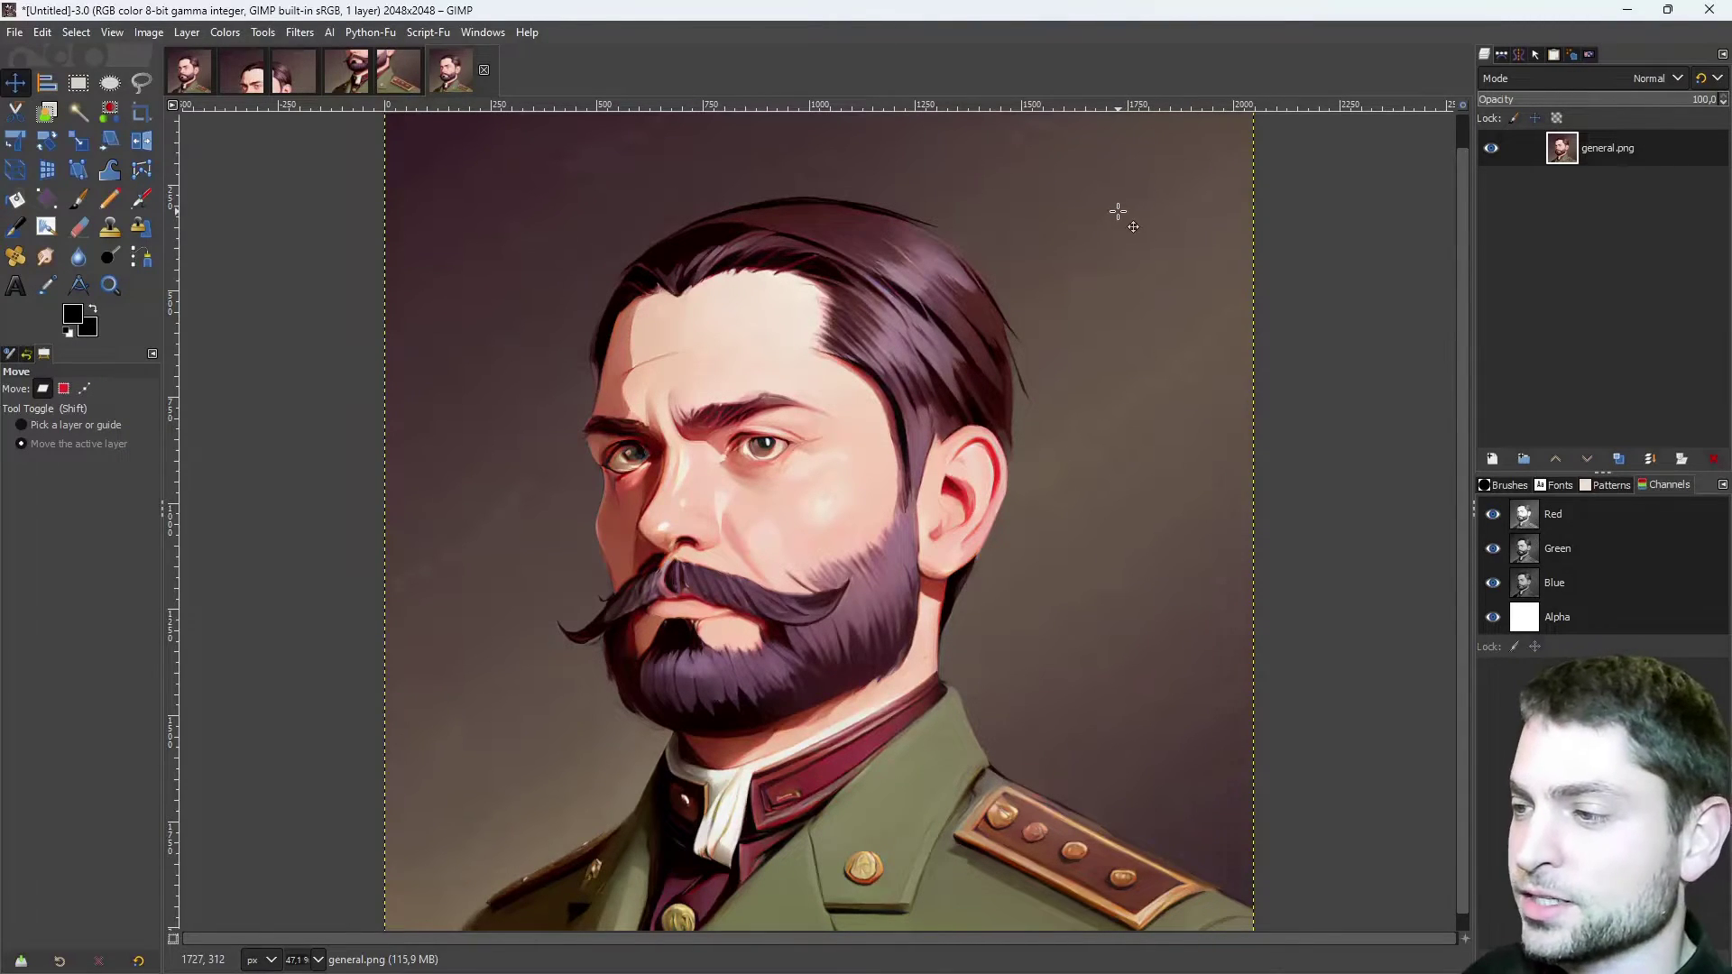
Upscale the original 512x512 portrait with Stable Colab in Upscaling (128) mode, keeping 20 steps, seed 10000 and the existing prompt
left_click(190, 74)
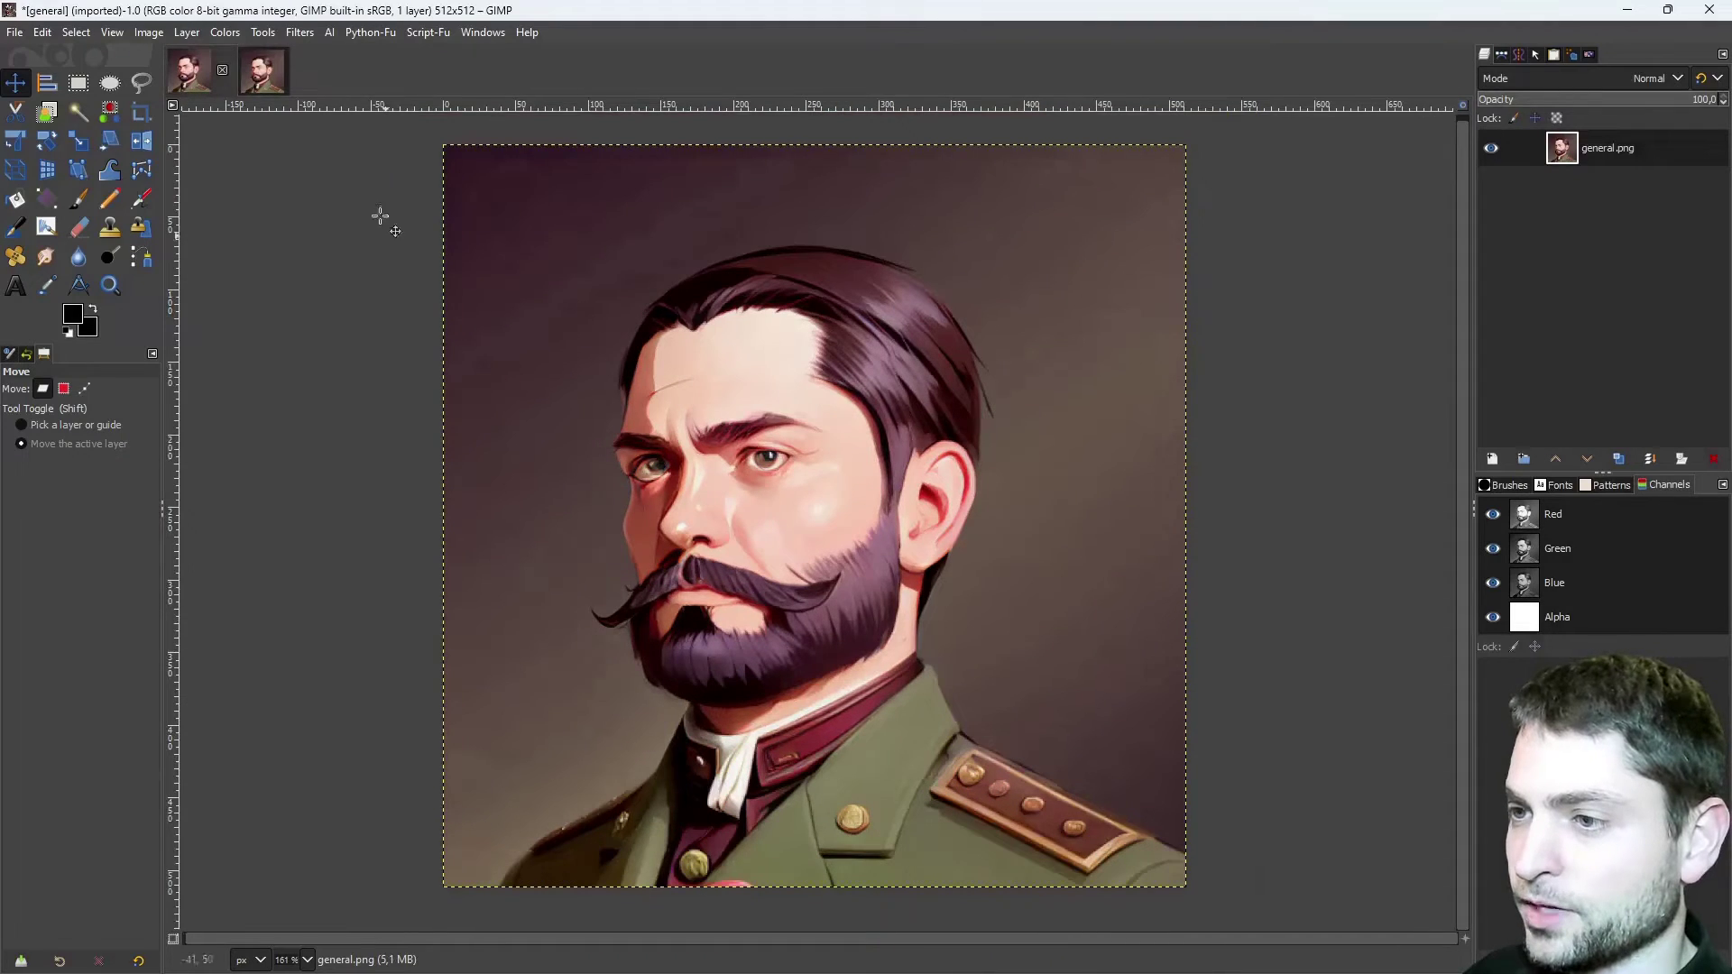
left_click(330, 32)
left_click(430, 61)
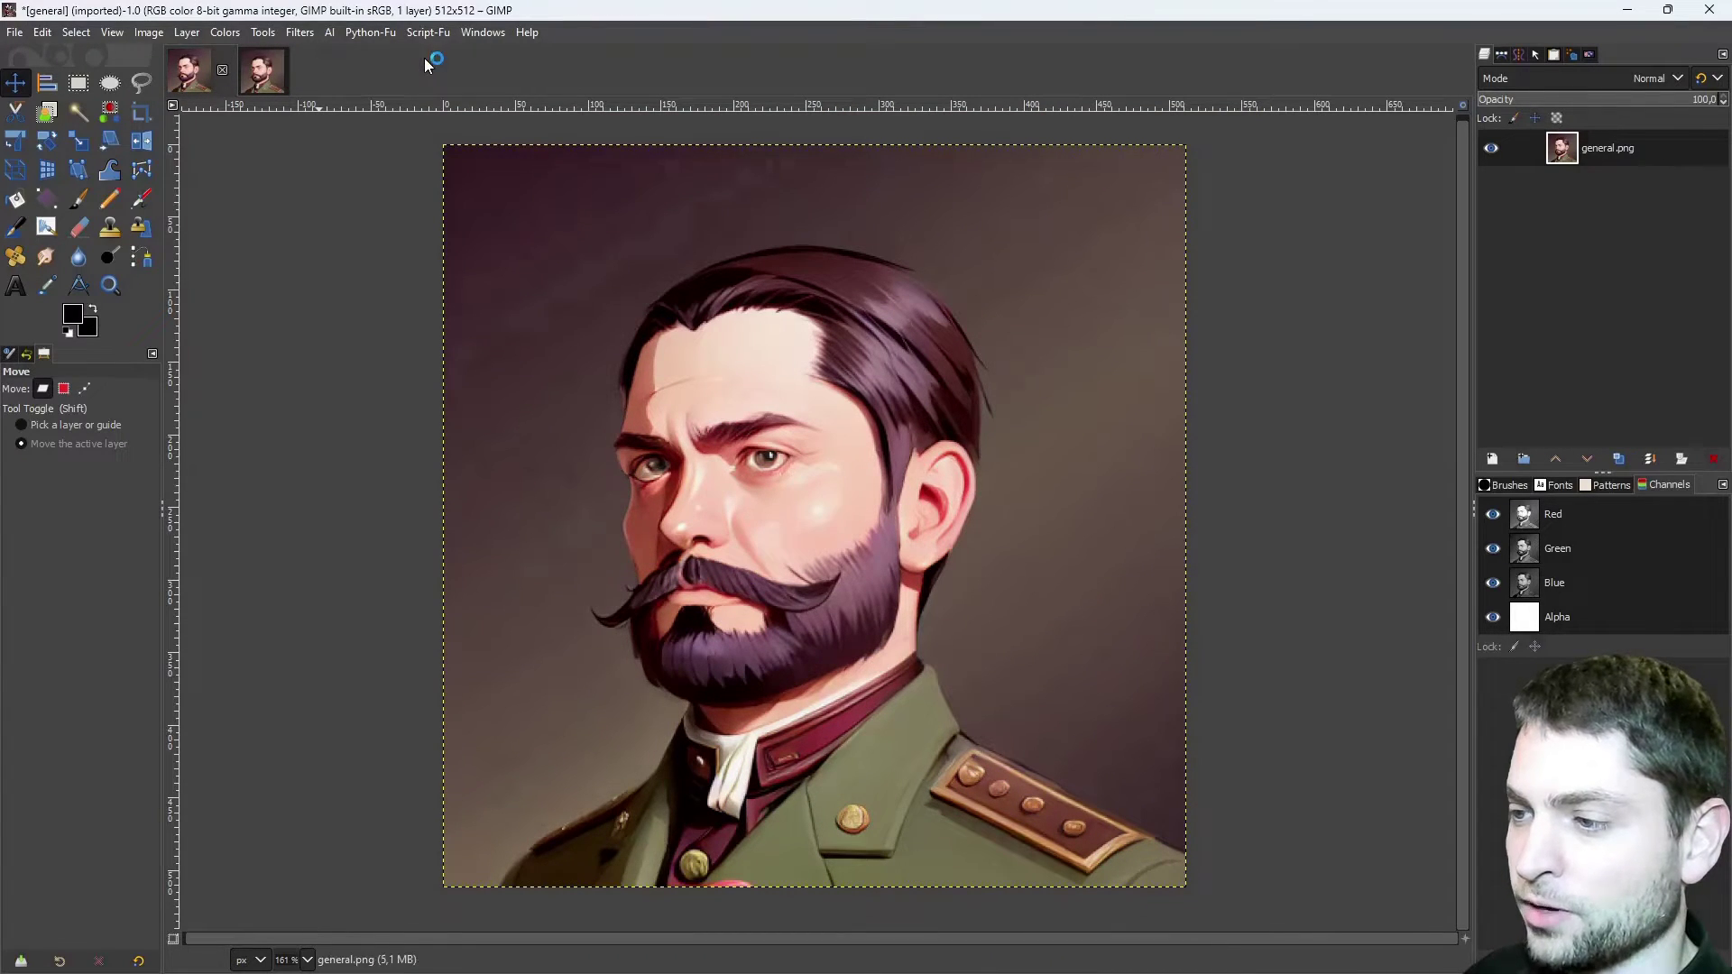
left_click(965, 321)
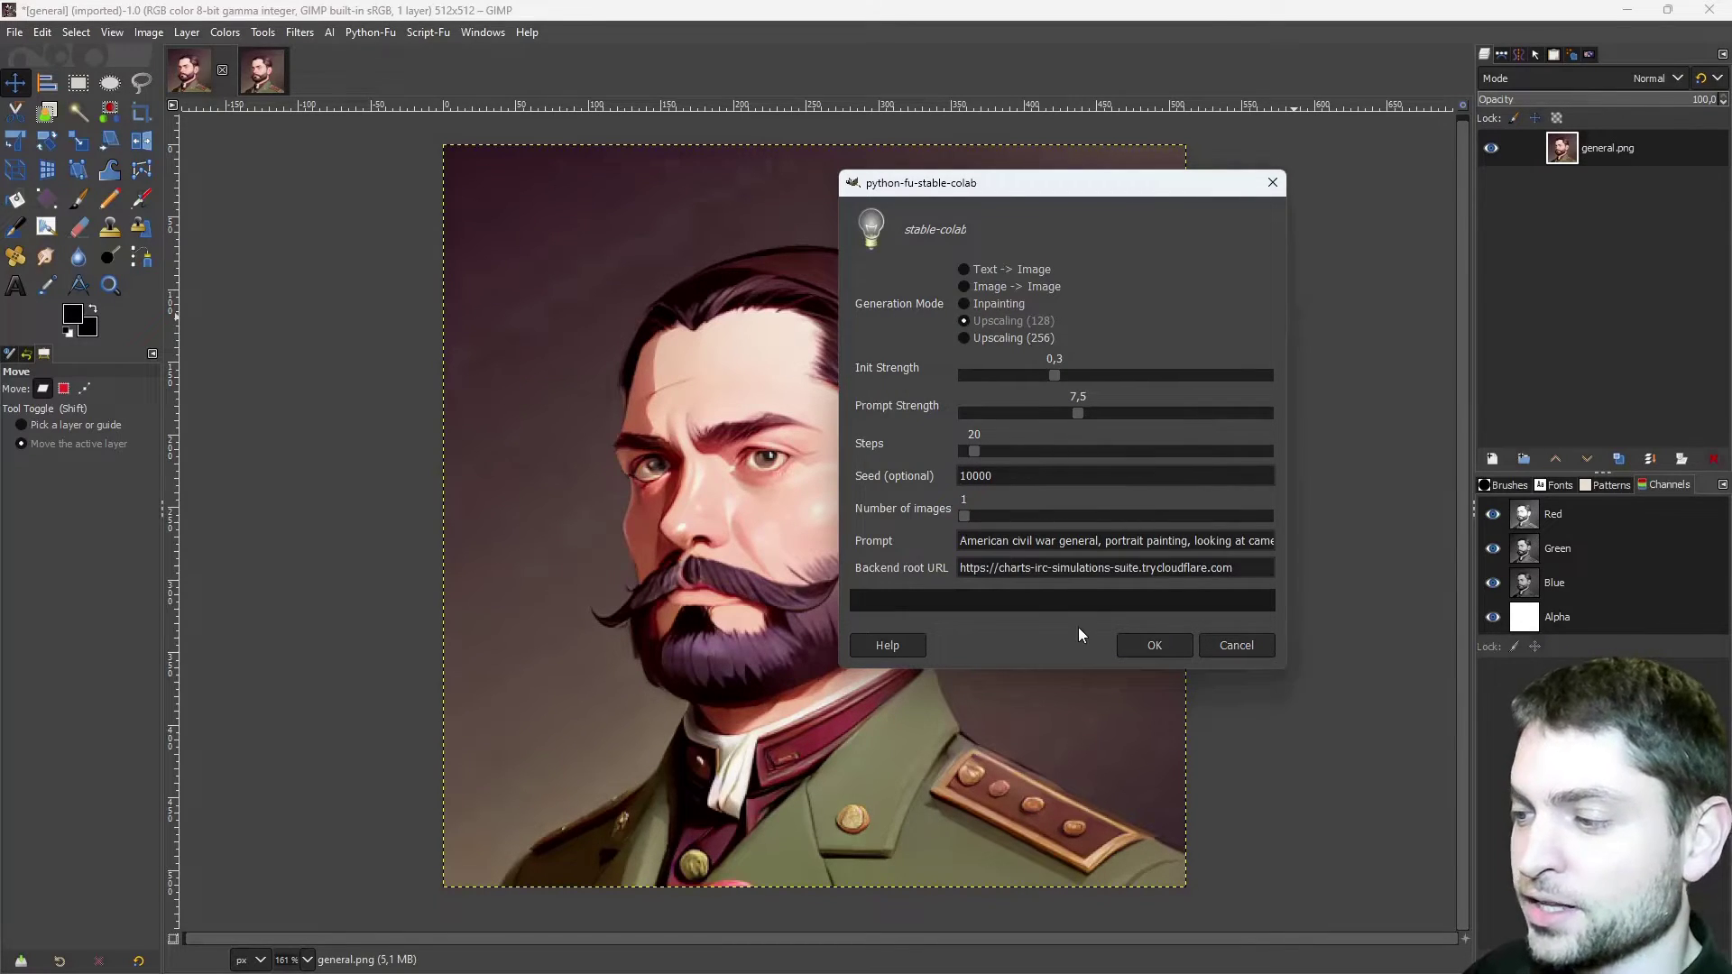
left_click(1161, 647)
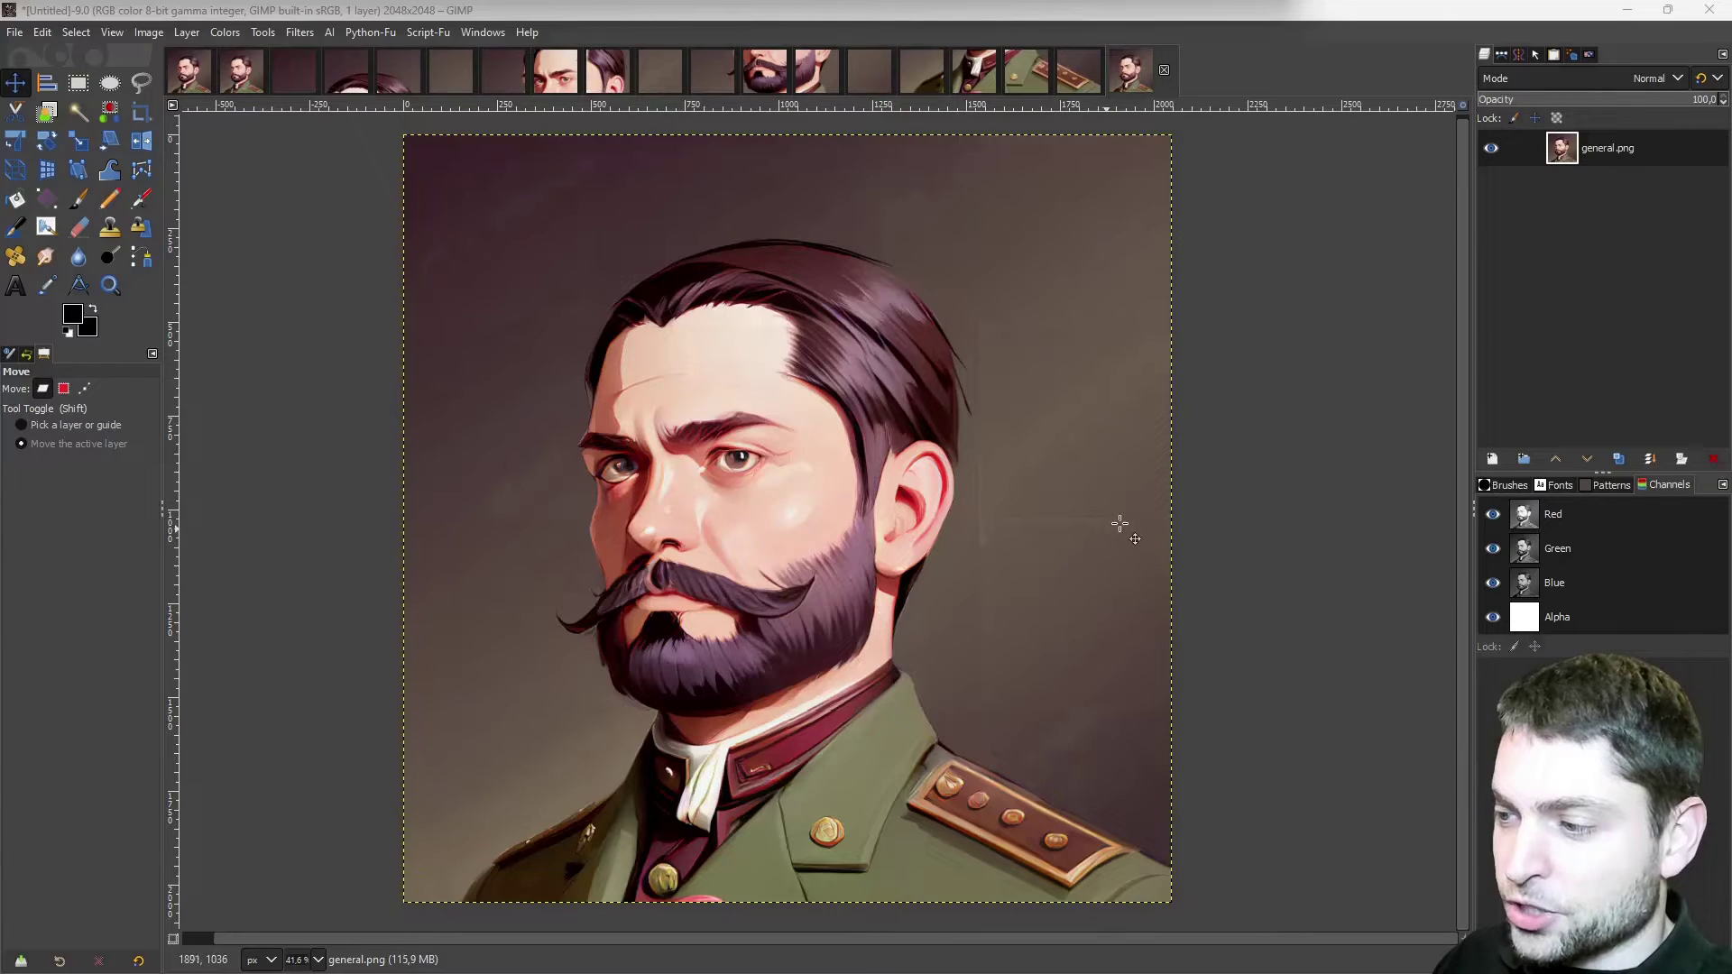
Examine the background beside the ear and the hair in the Upscaling (128) result, and compare it with the Upscaling (256) result
scroll(1005, 424, "up", 5)
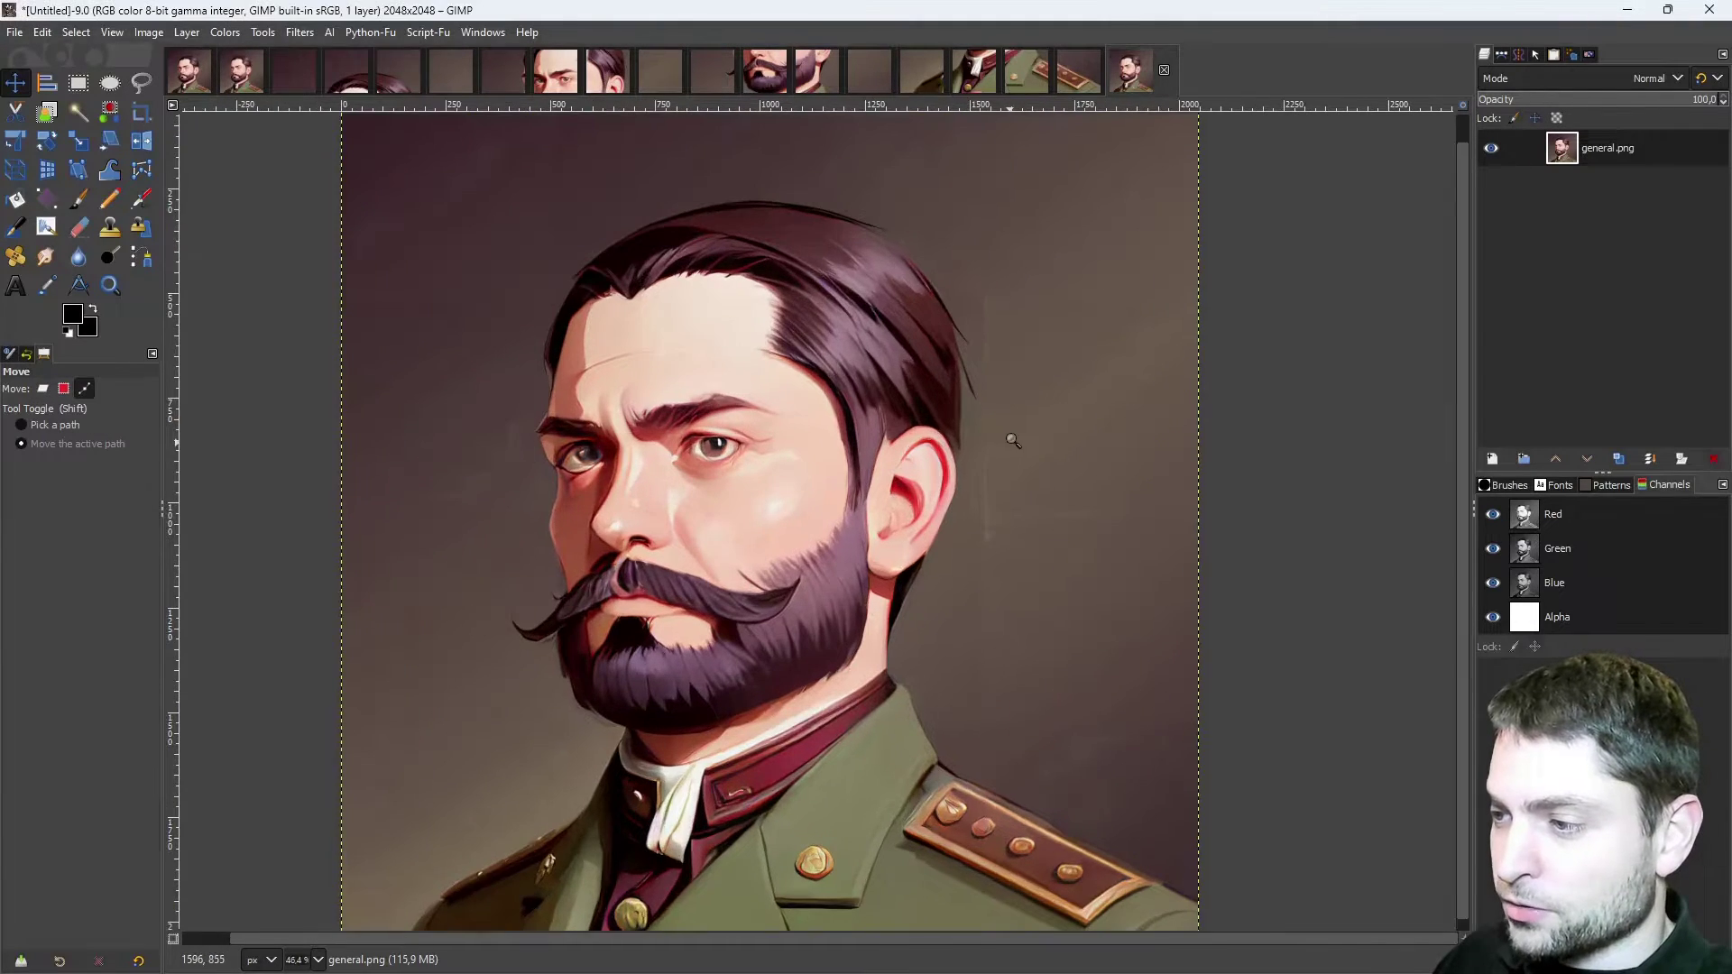
left_click_drag(1003, 374, 849, 410)
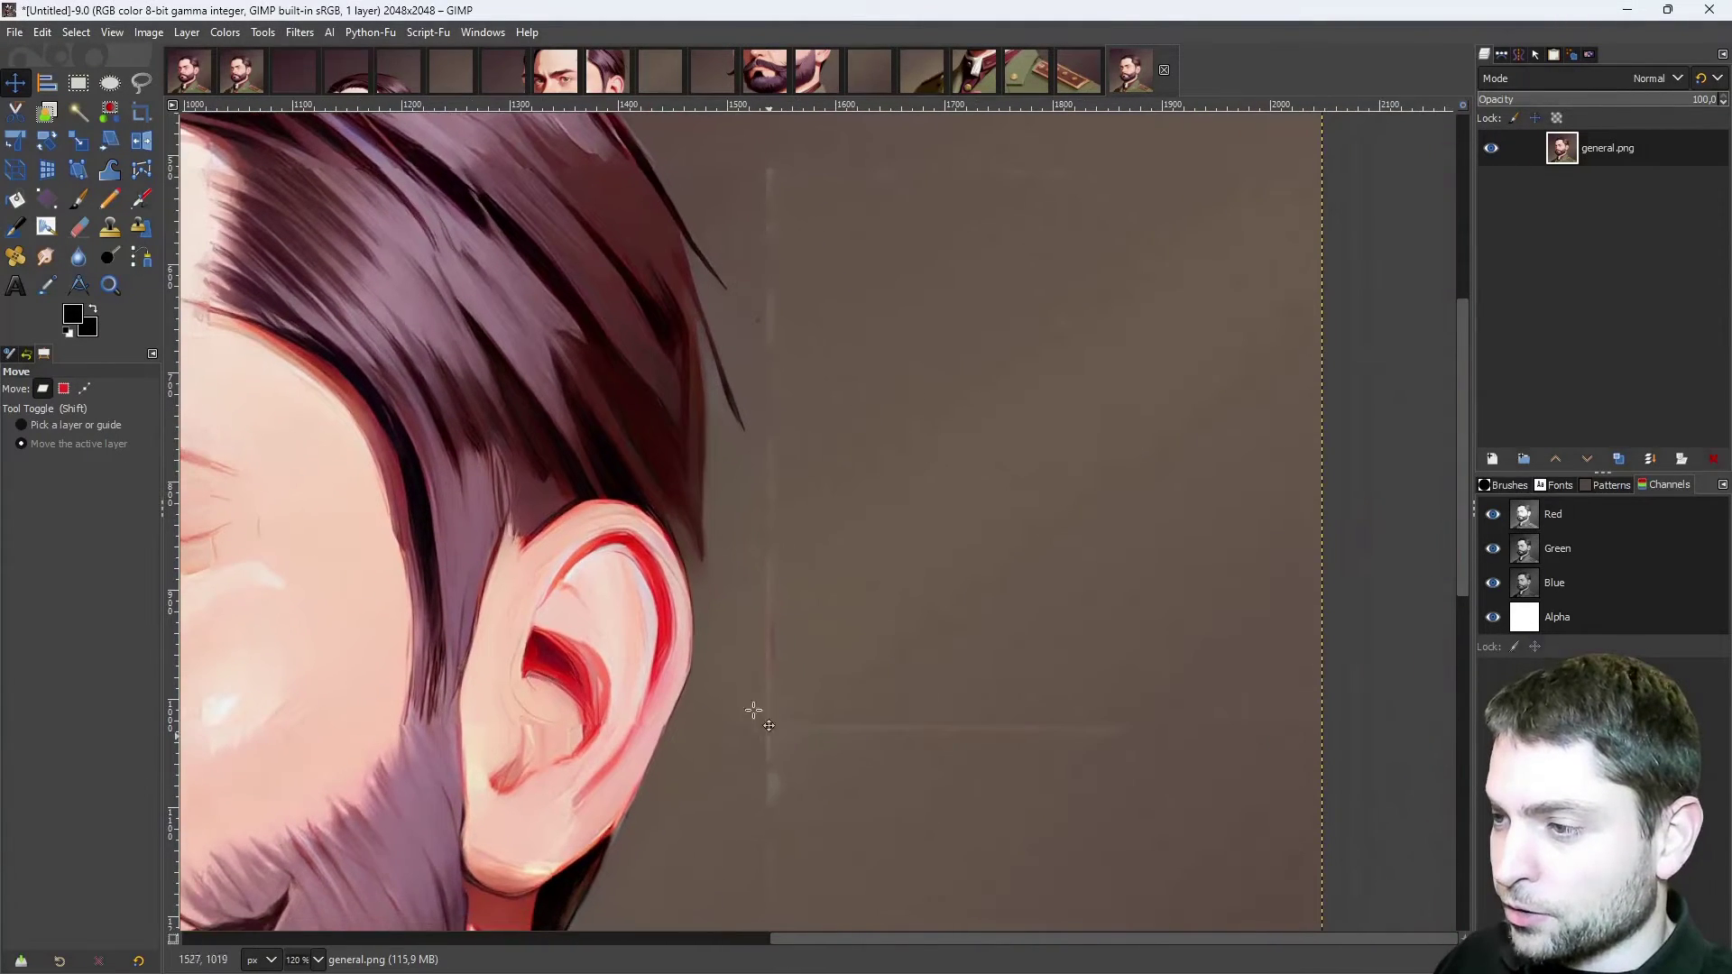
key("1")
scroll(820, 611, "up", 3)
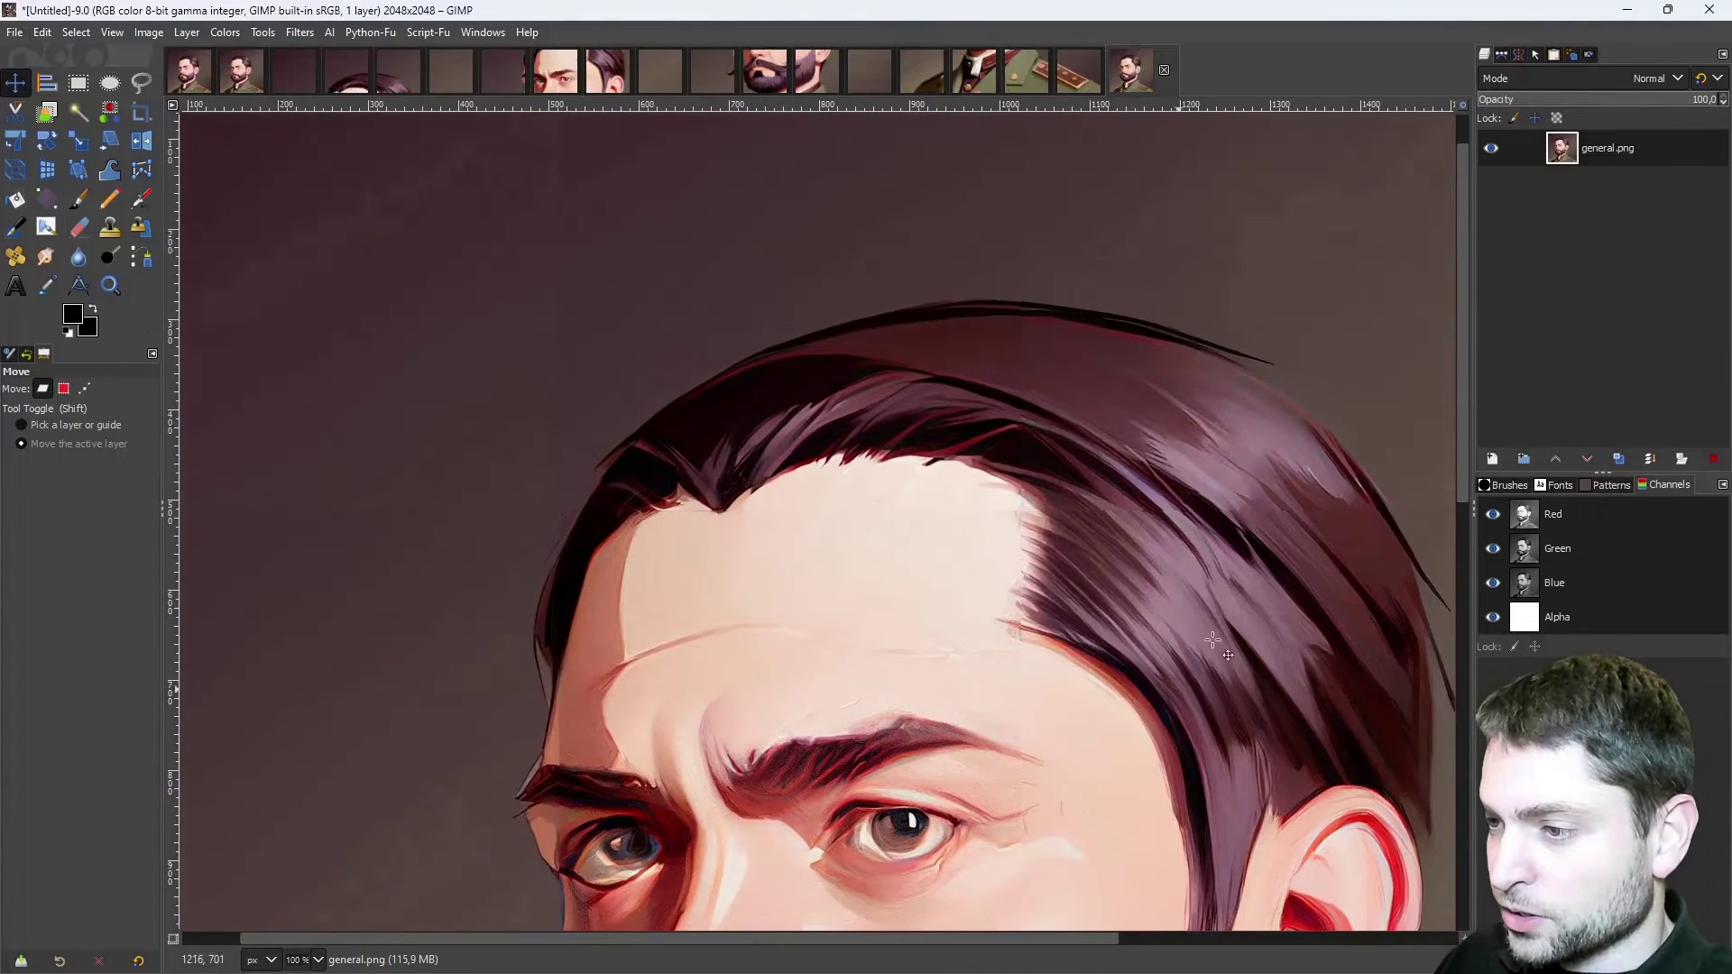
scroll(545, 244, "down", 4)
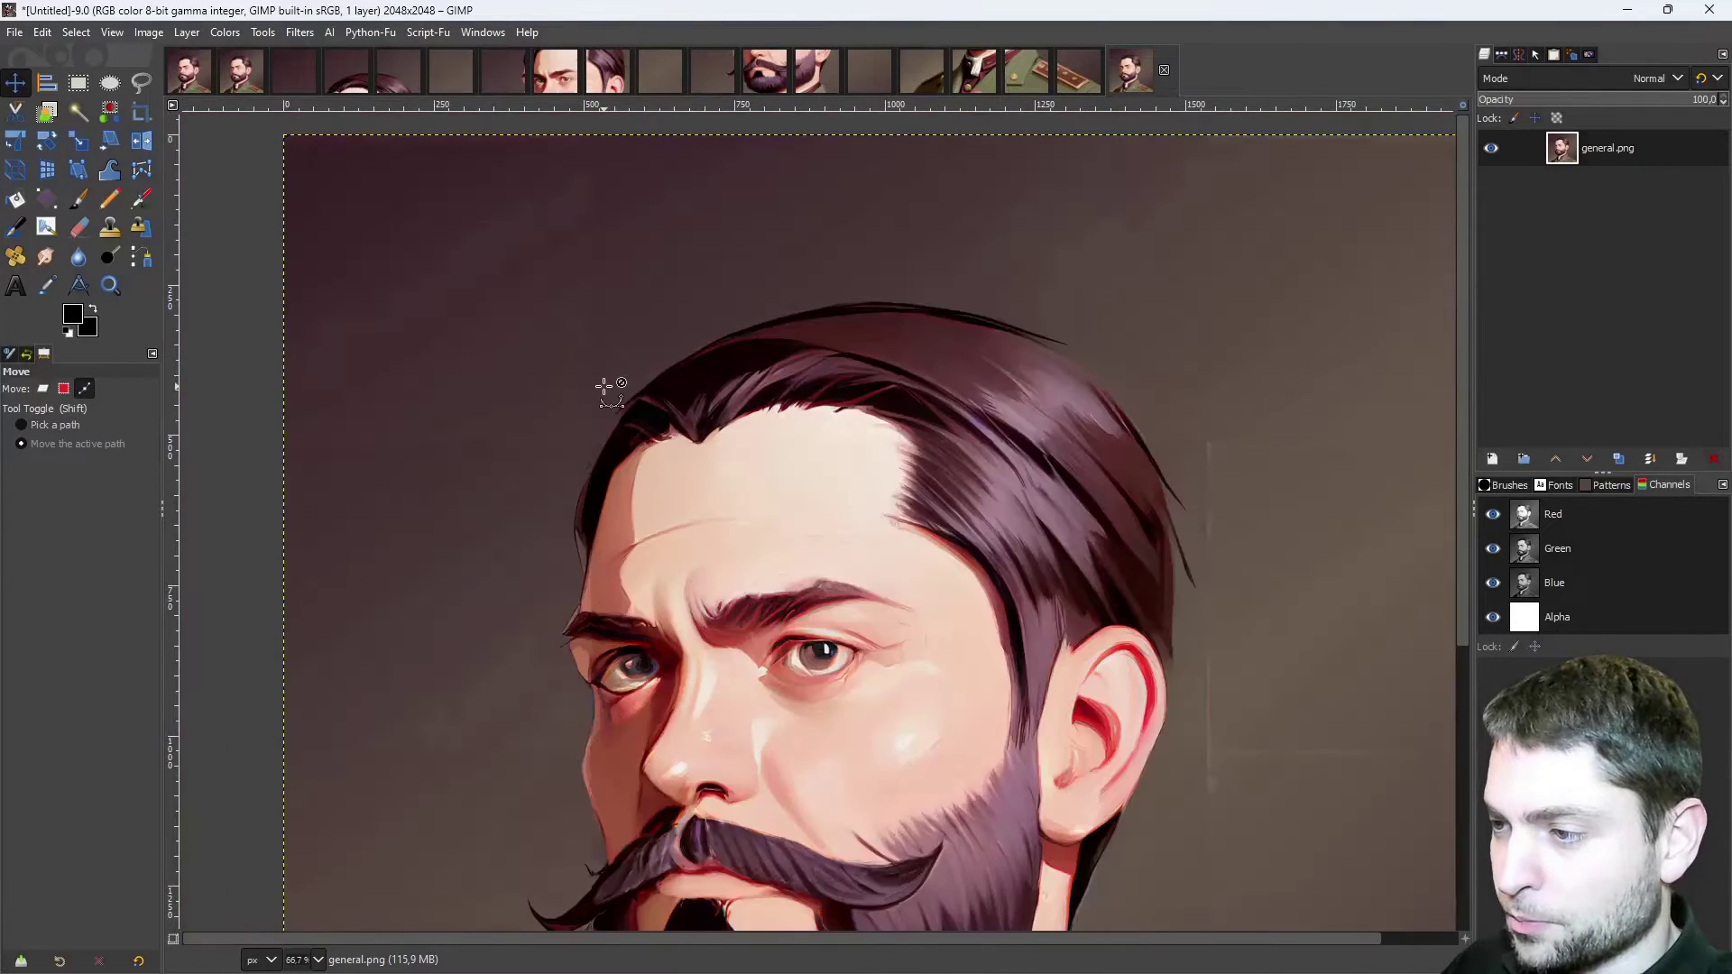
key("shift+ctrl+j")
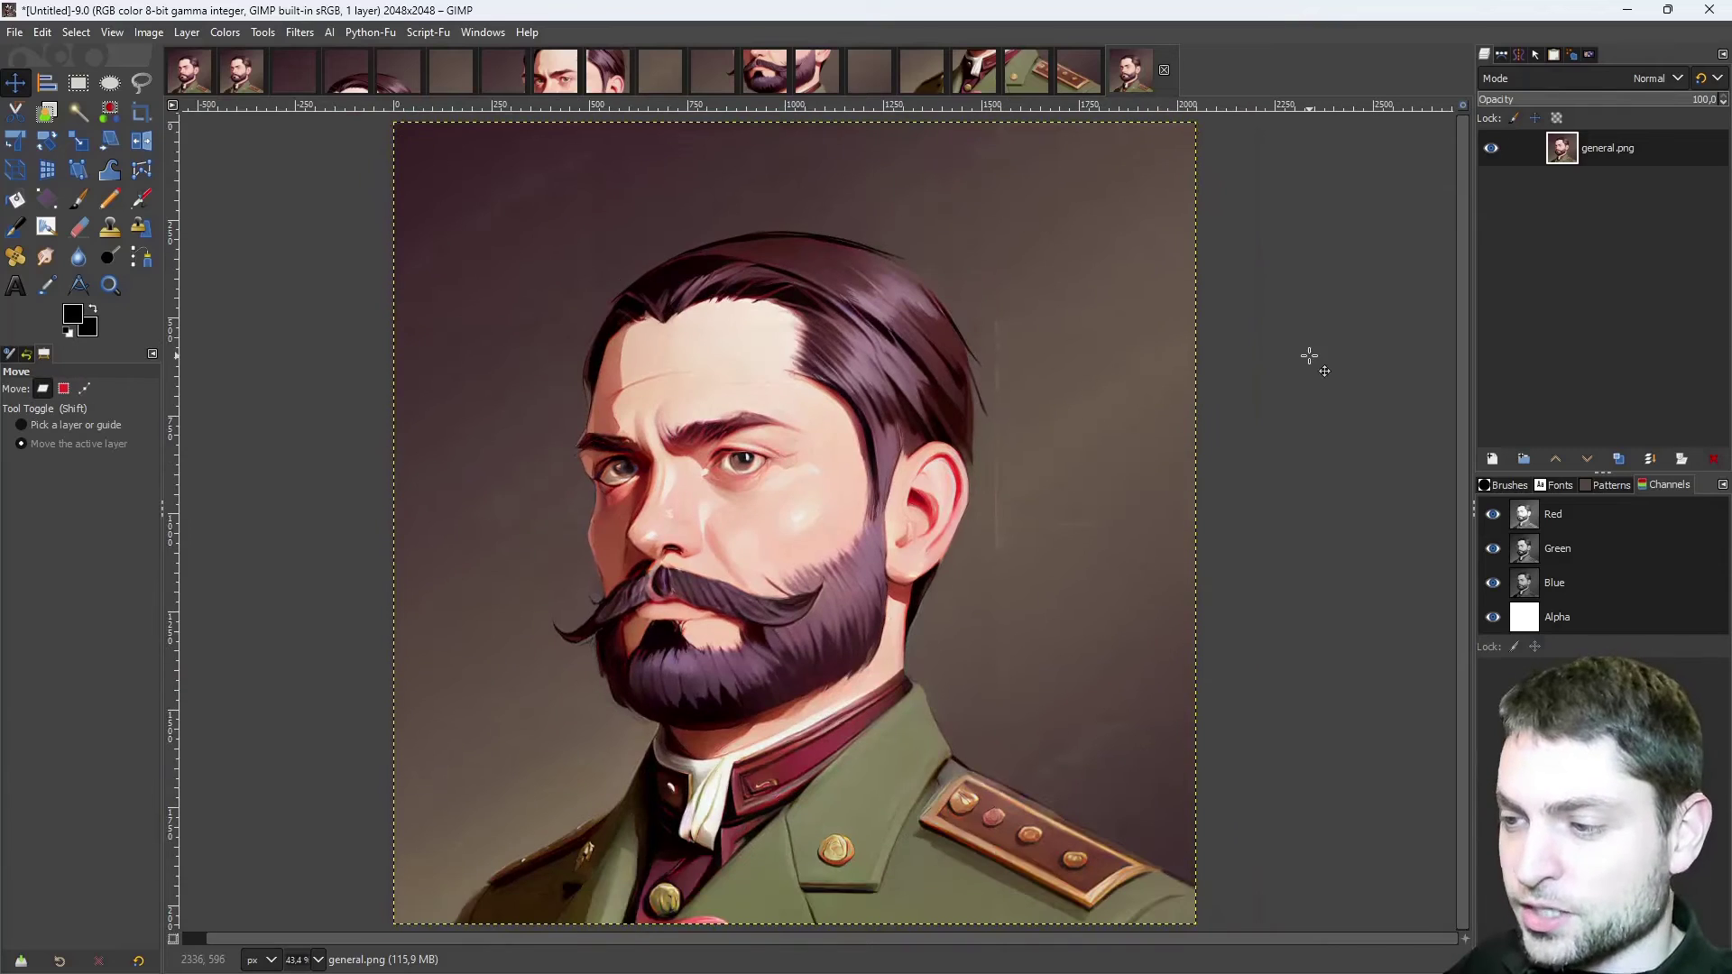
left_click(249, 78)
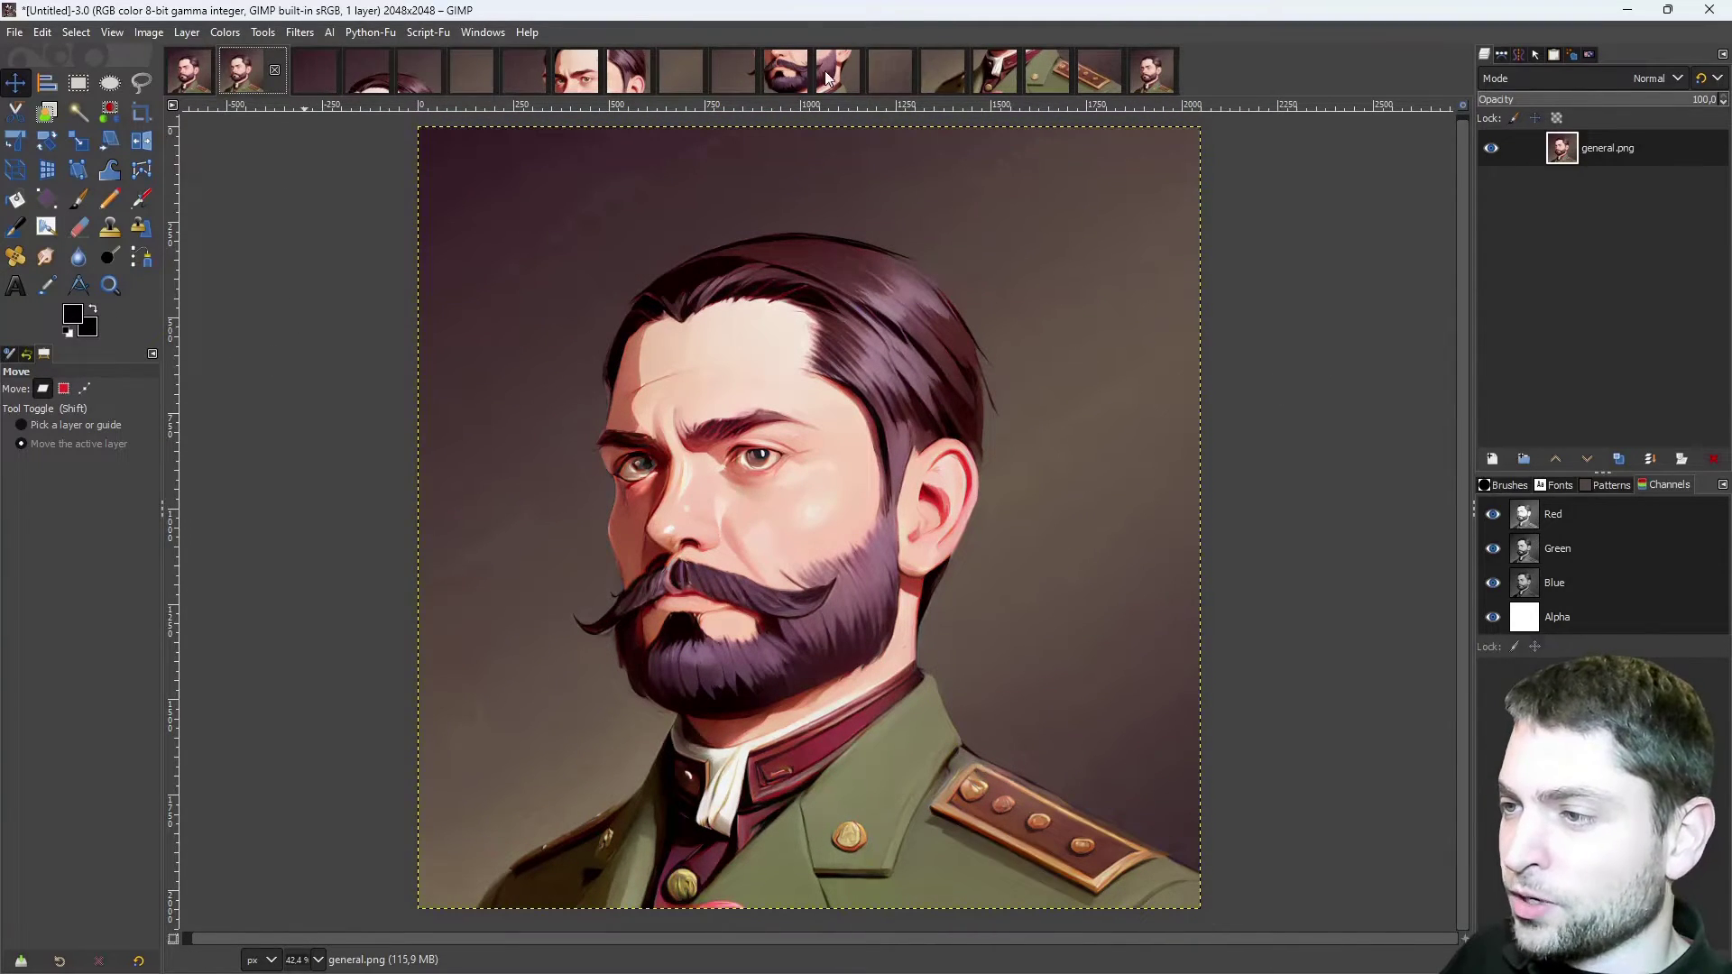
left_click(1148, 78)
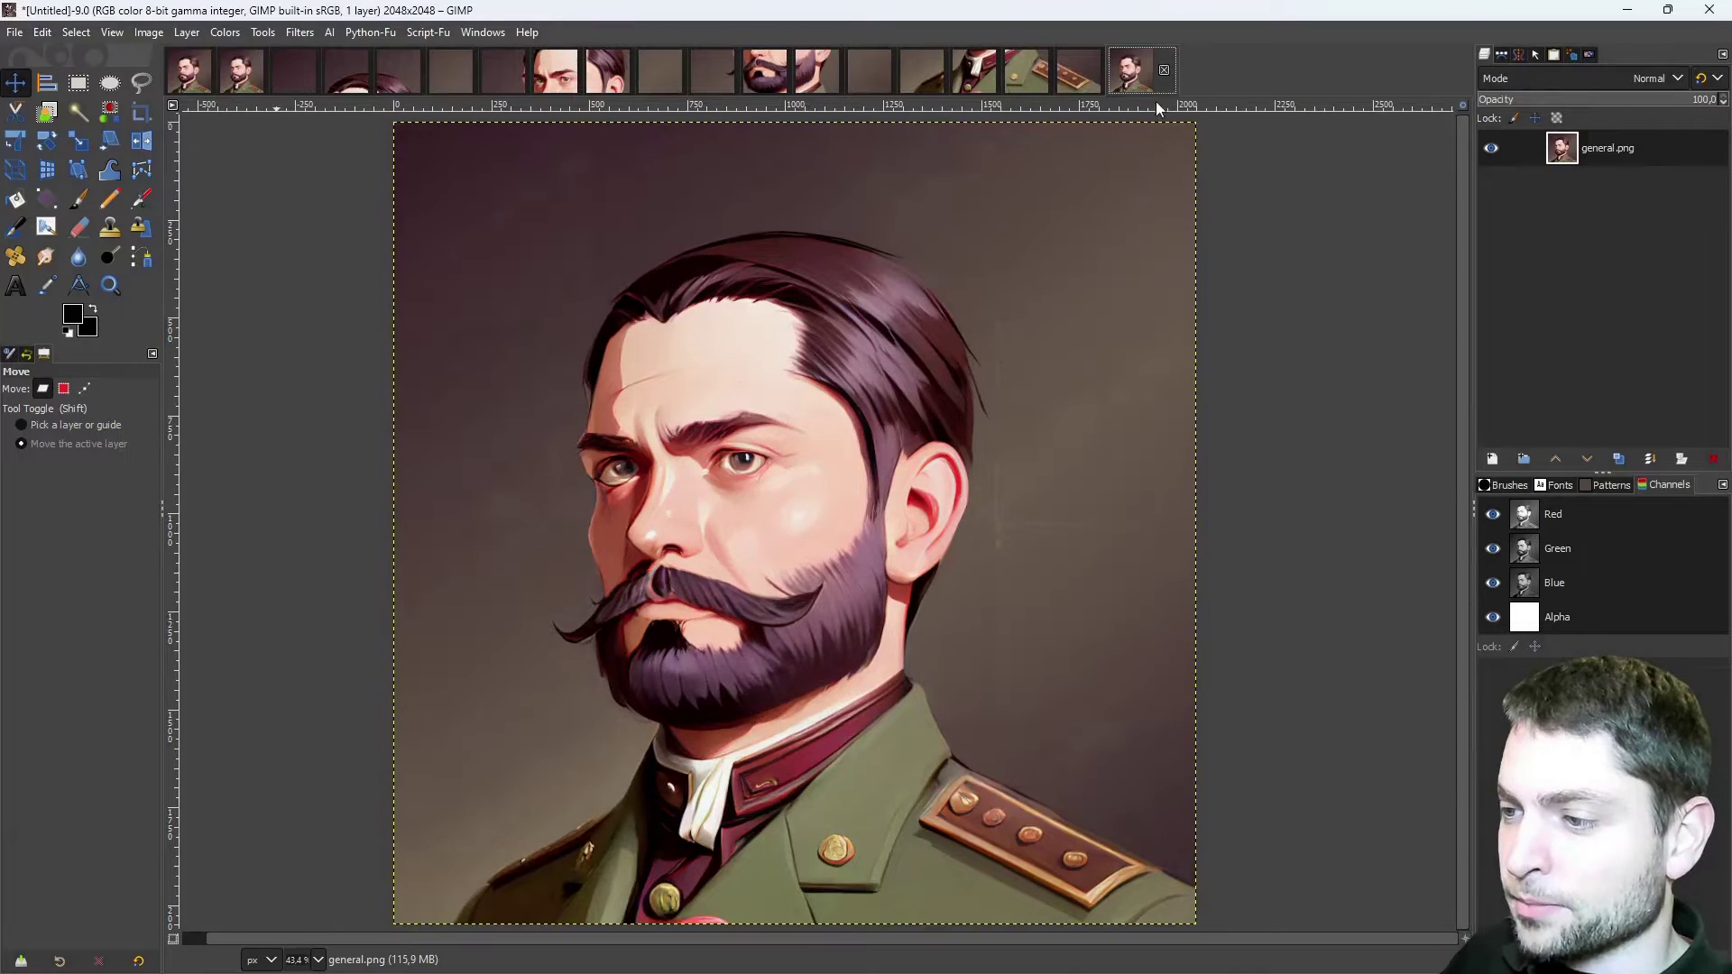
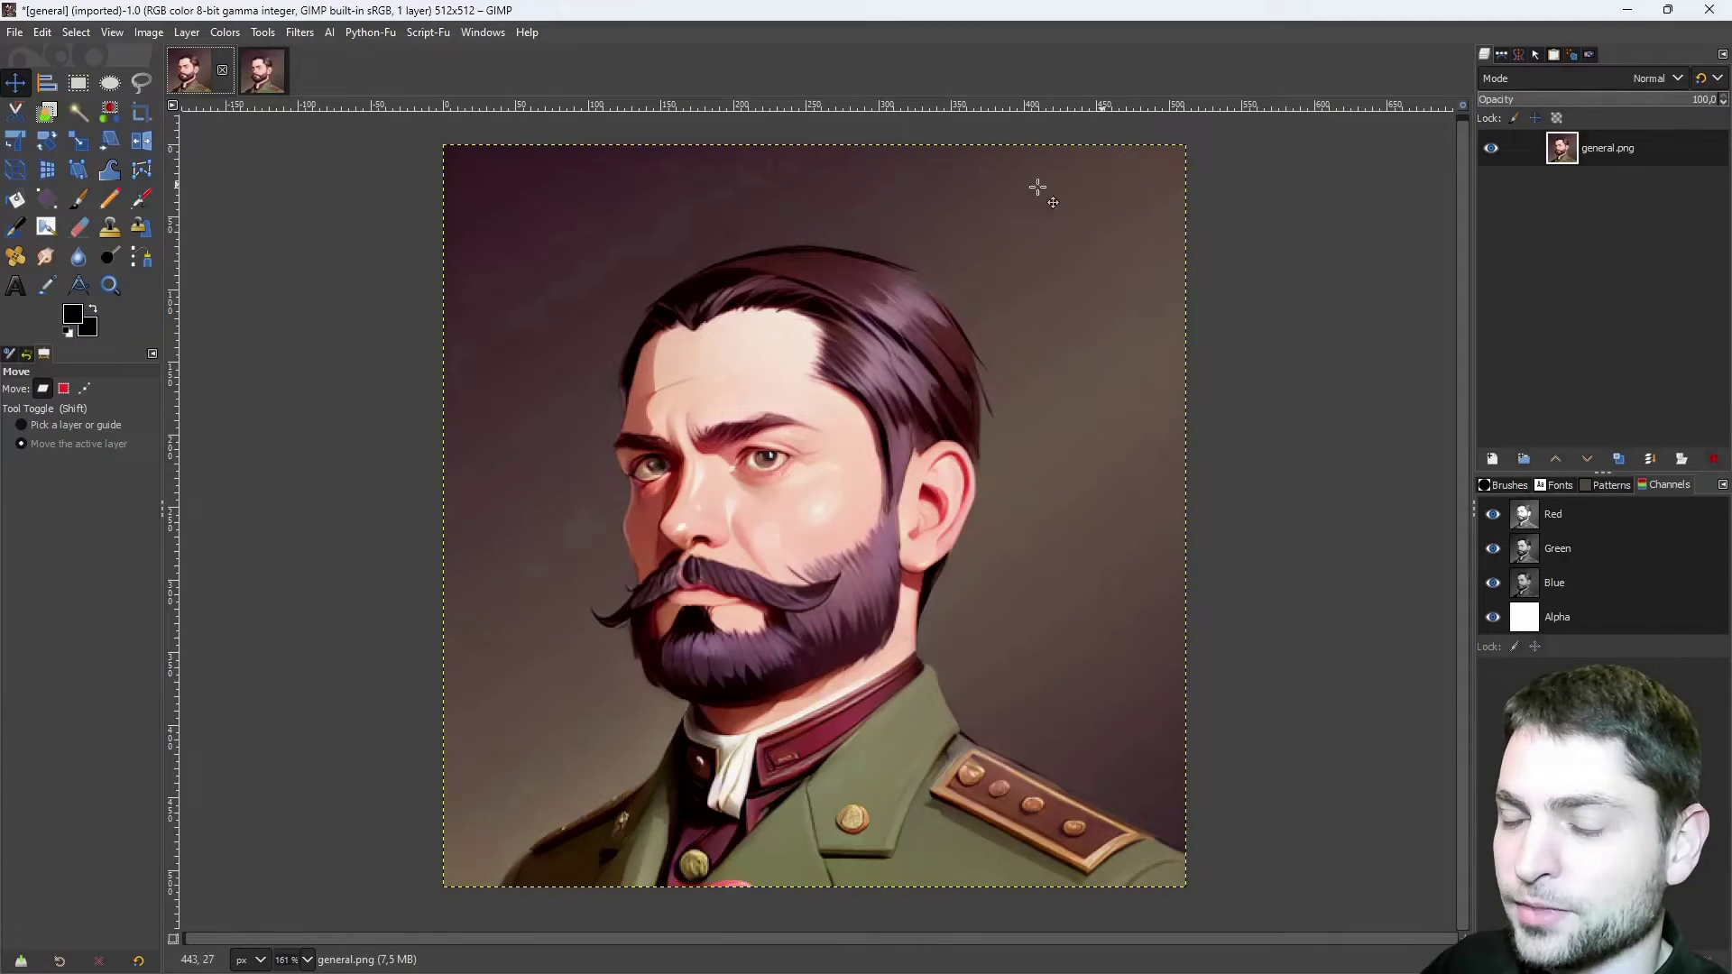
Upscale the 2048x2048 portrait again with Stable Colab, using Upscaling (256) mode and 10 steps
left_click(259, 76)
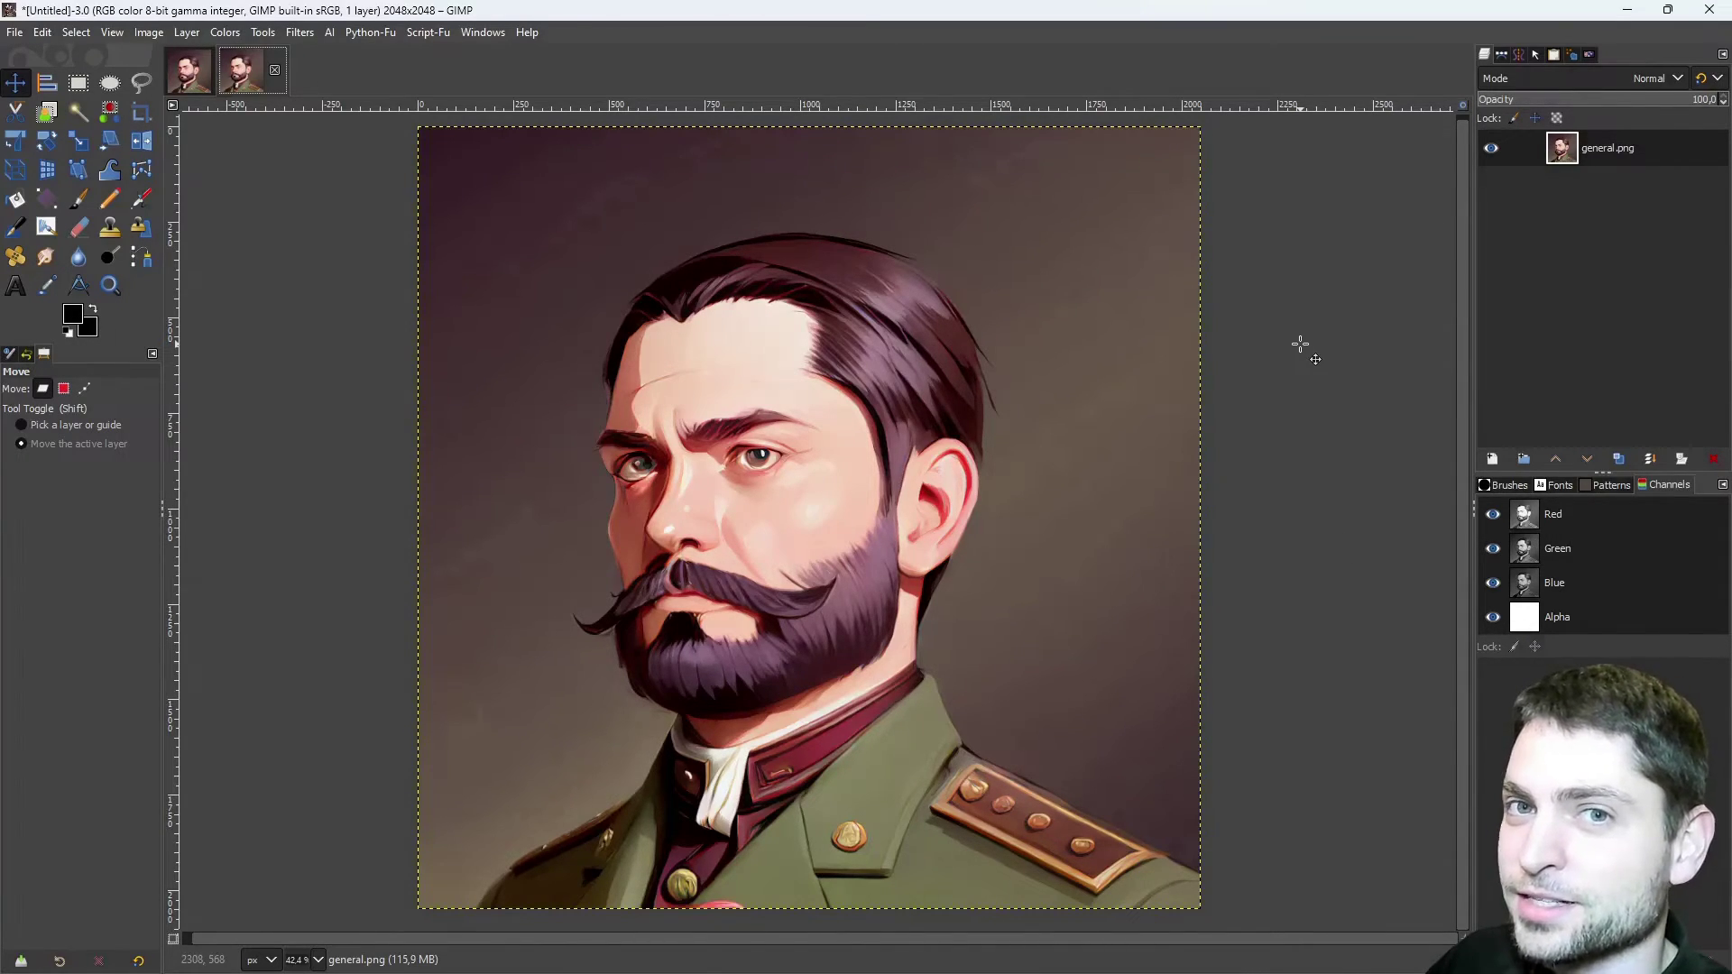
left_click(329, 33)
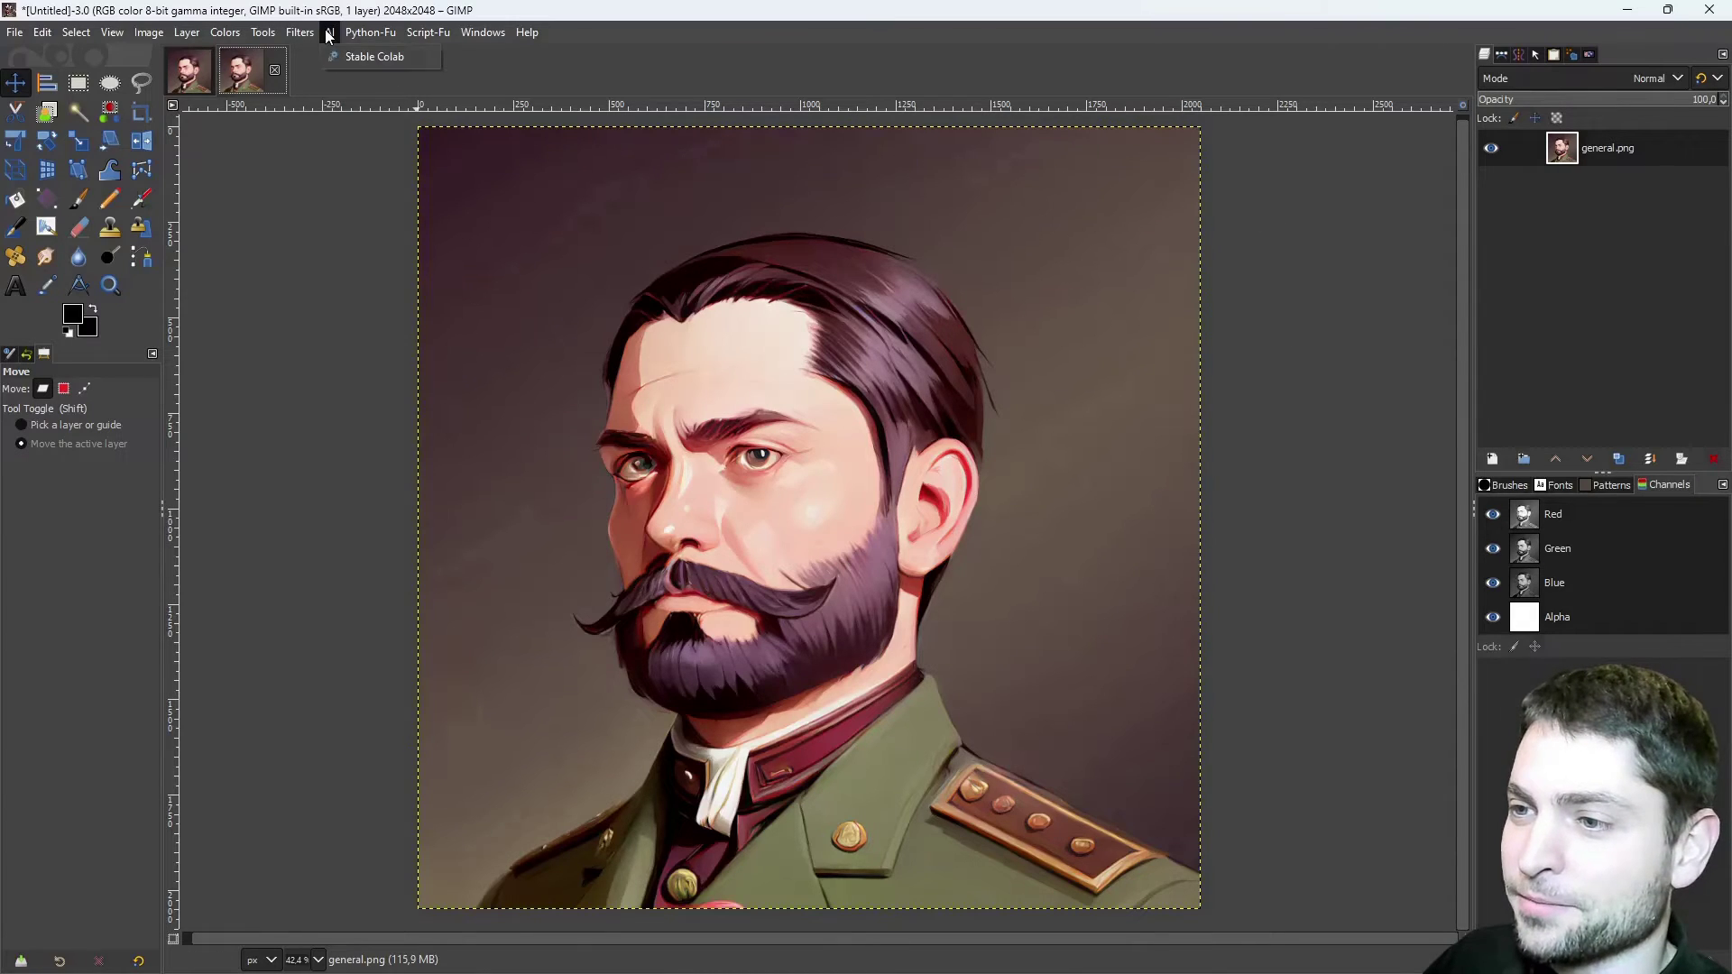
left_click(402, 56)
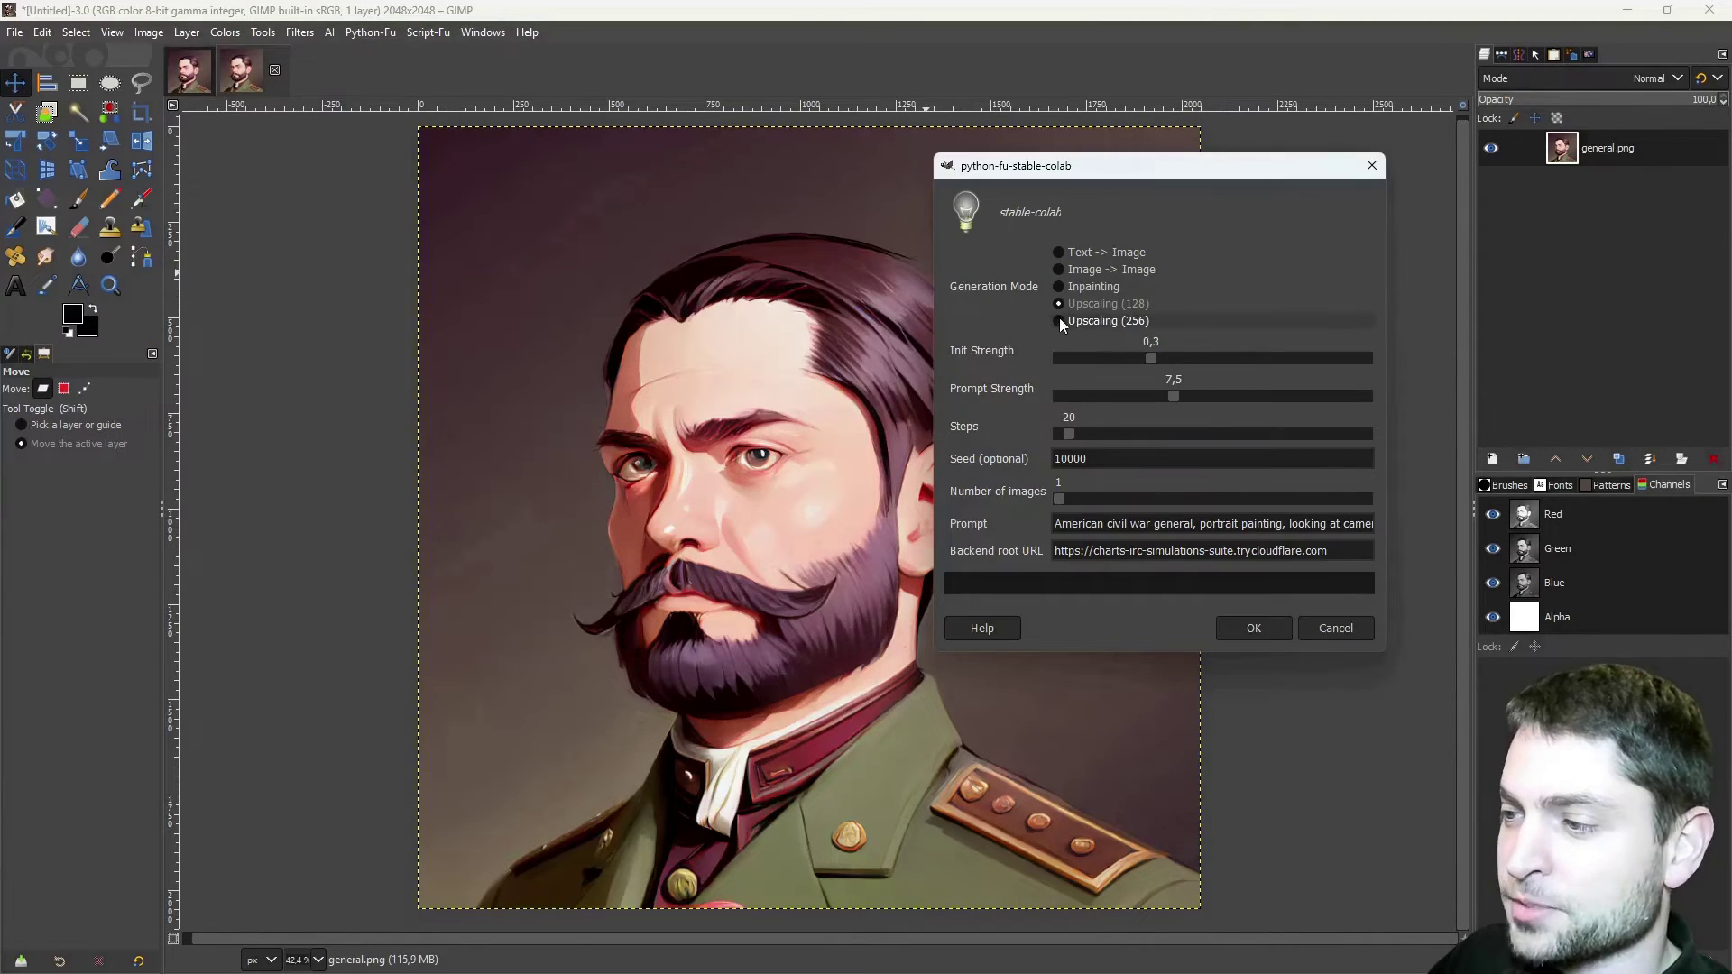
left_click(1060, 322)
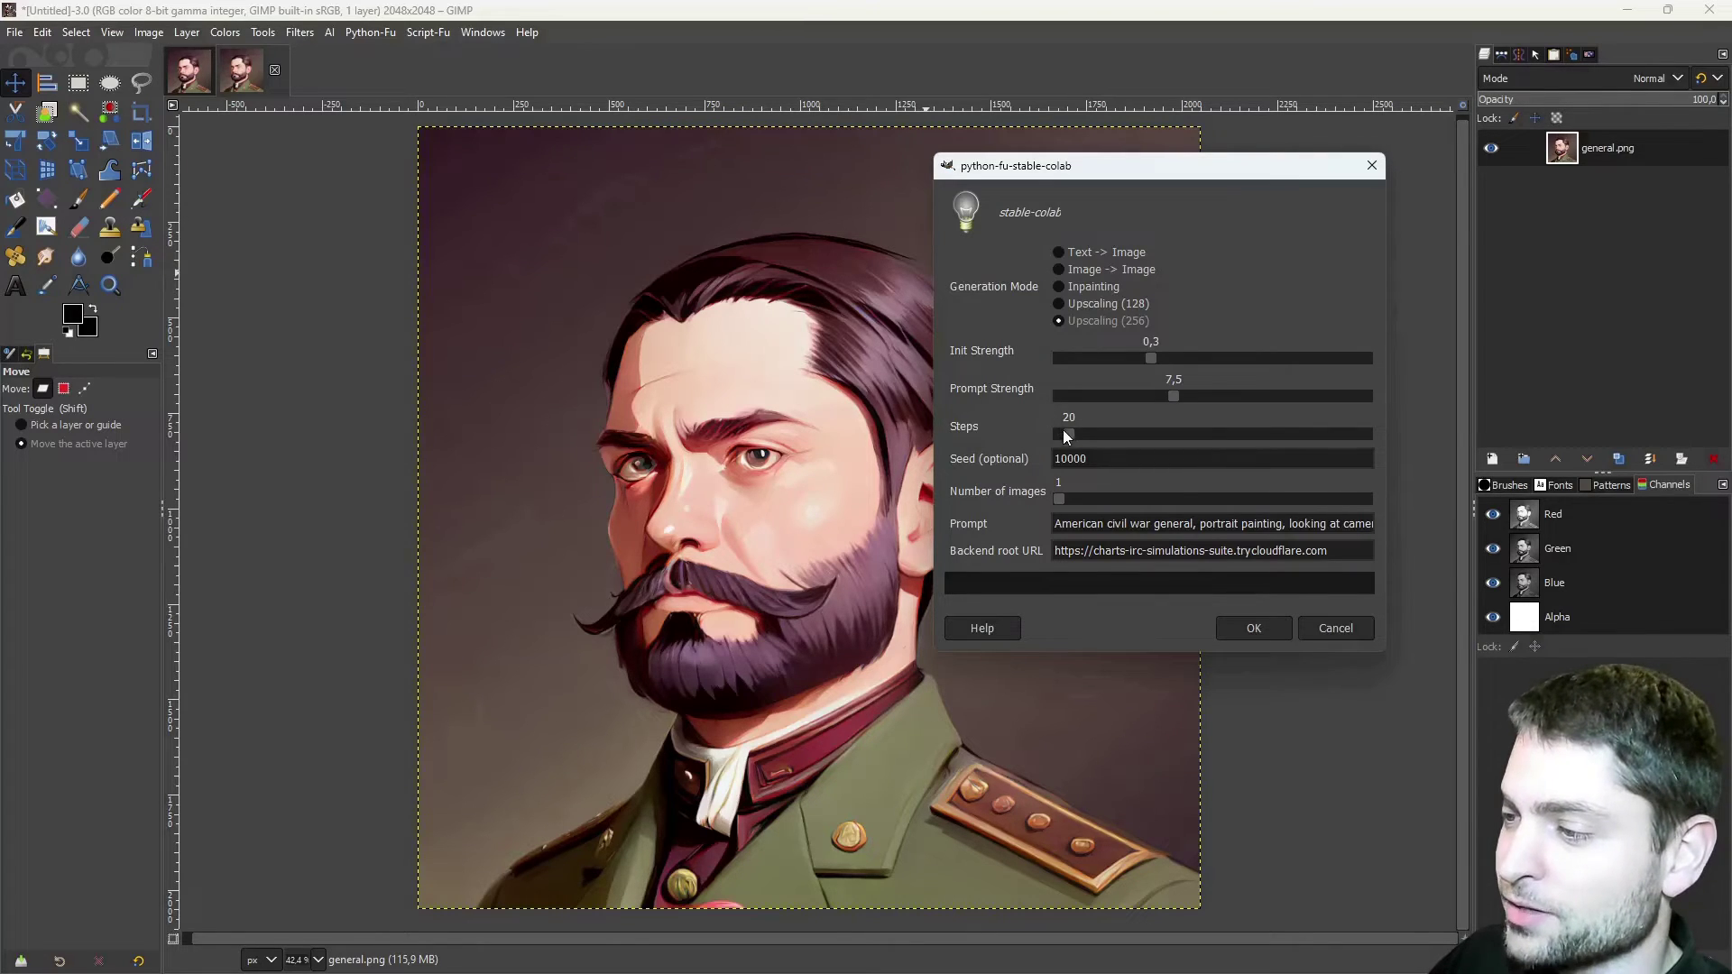
mouse_move(1072, 436)
left_mouse_down()
mouse_move(988, 444)
mouse_move(1044, 424)
left_mouse_up()
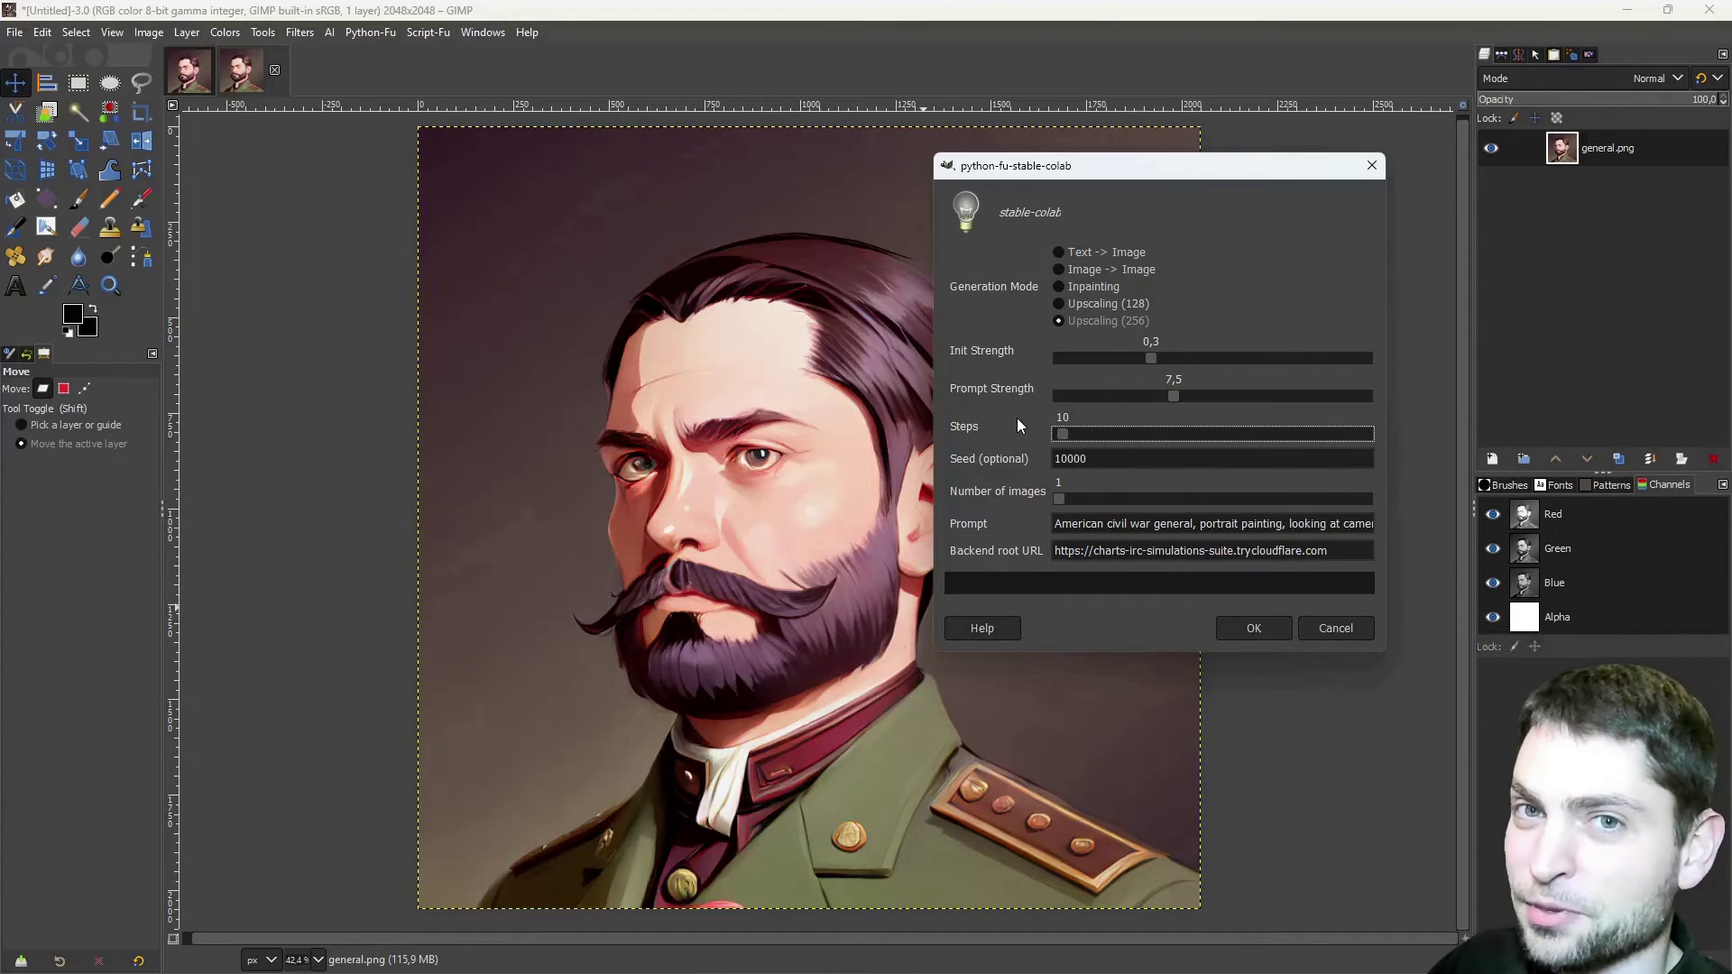
left_click(1250, 625)
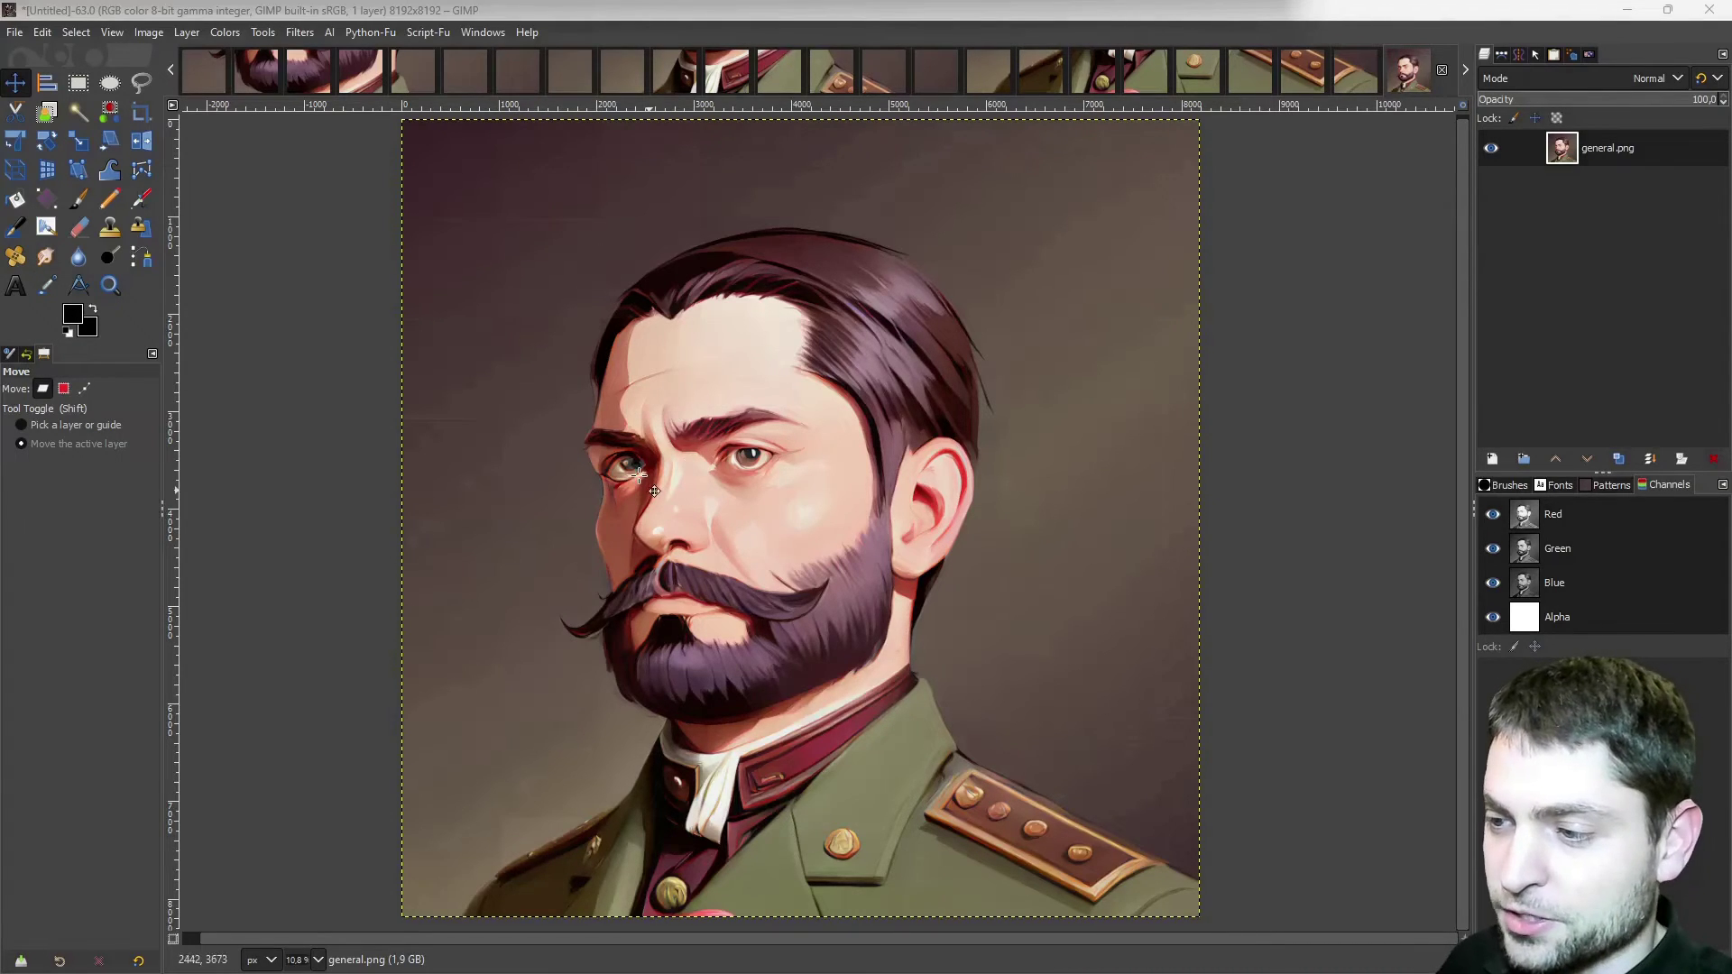
Examine the eyes, eyebrows and nose of the 8192x8192 upscaled portrait up close and as a whole
scroll(632, 487, "up", 6)
scroll(546, 481, "down", 1)
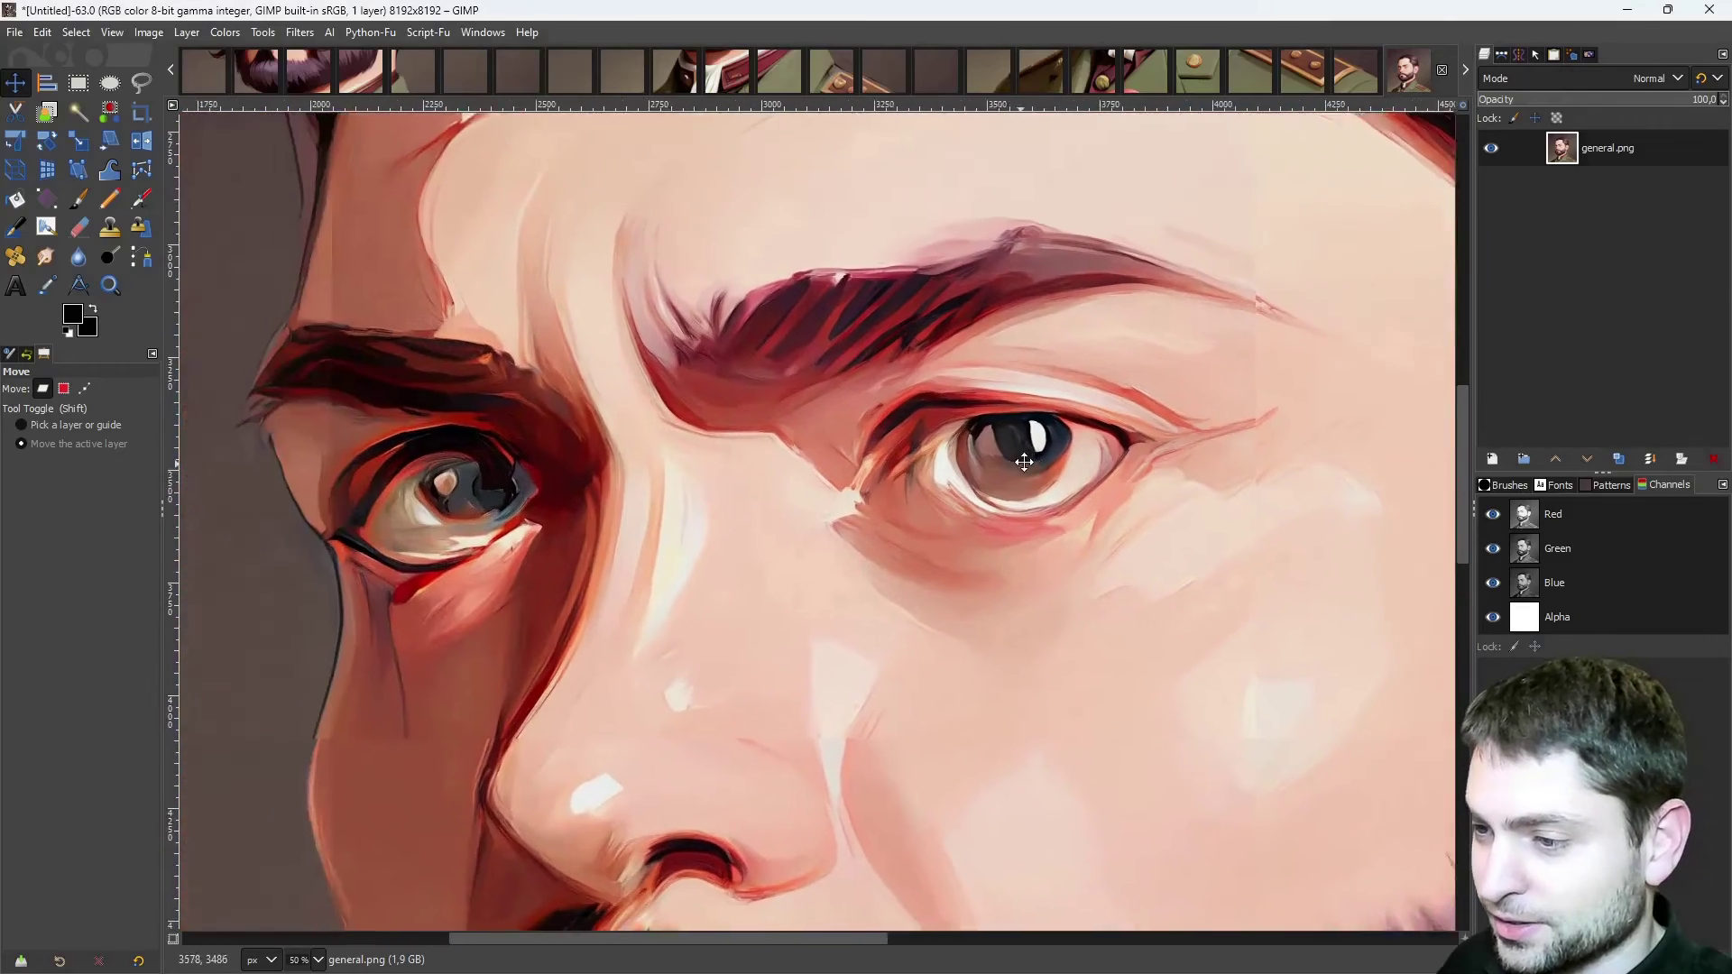
scroll(754, 506, "up", 2)
scroll(730, 451, "up", 3)
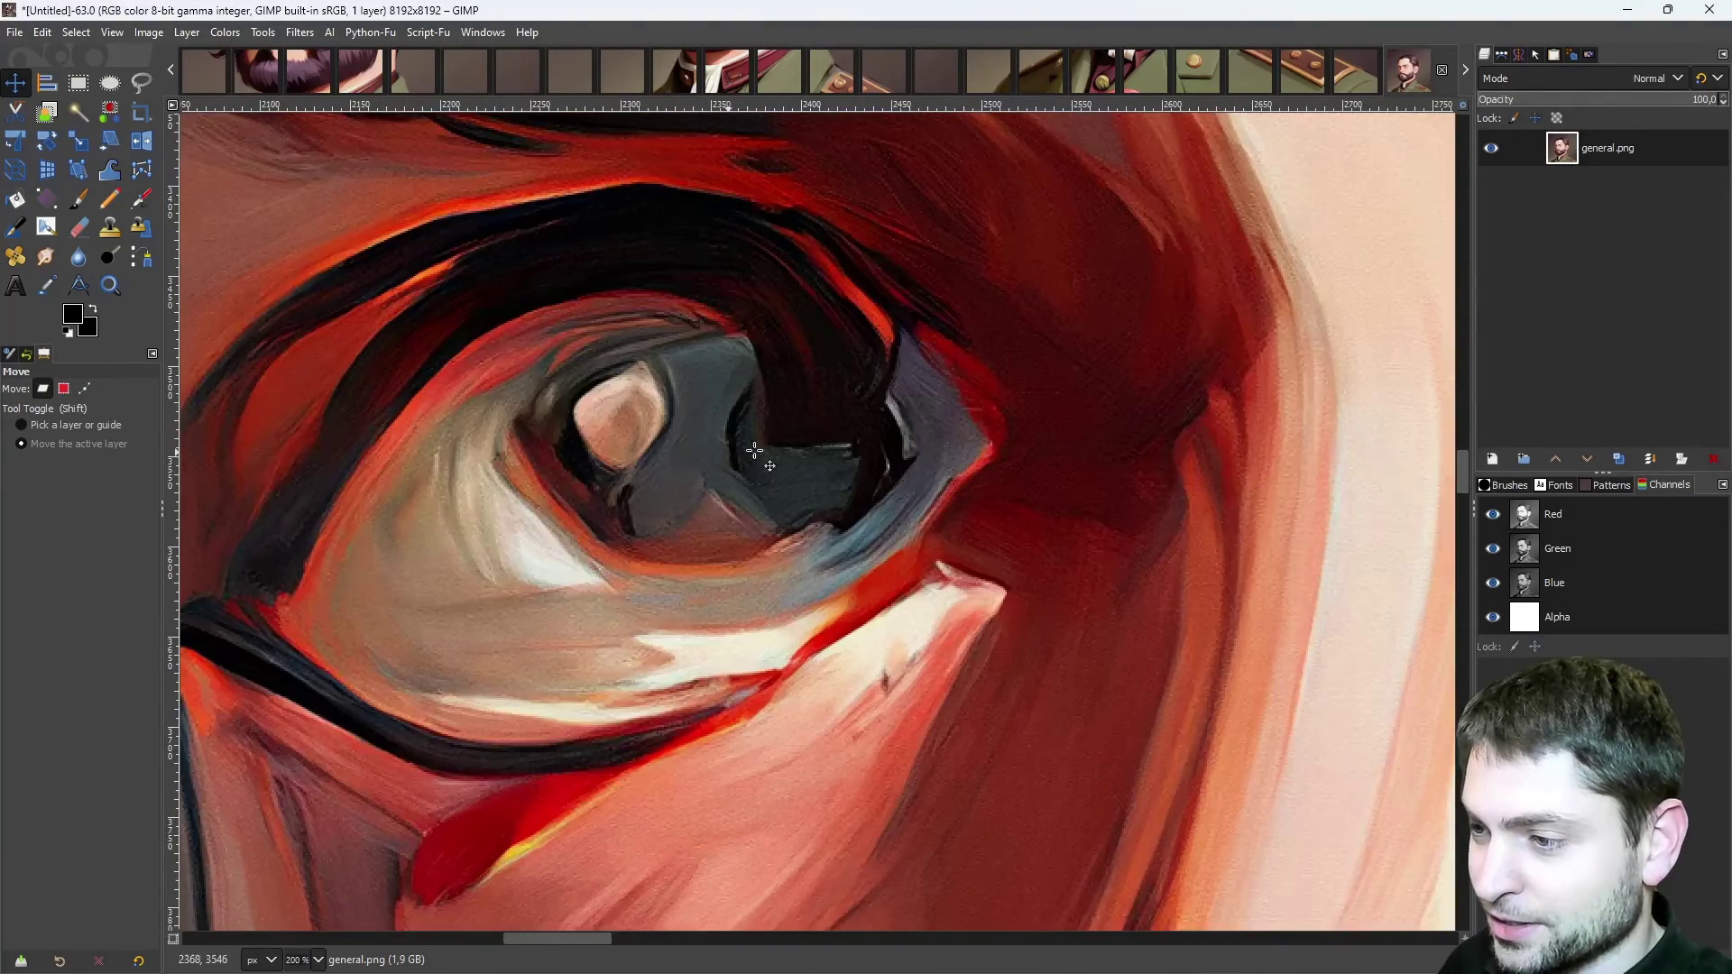
scroll(1076, 687, "down", 4)
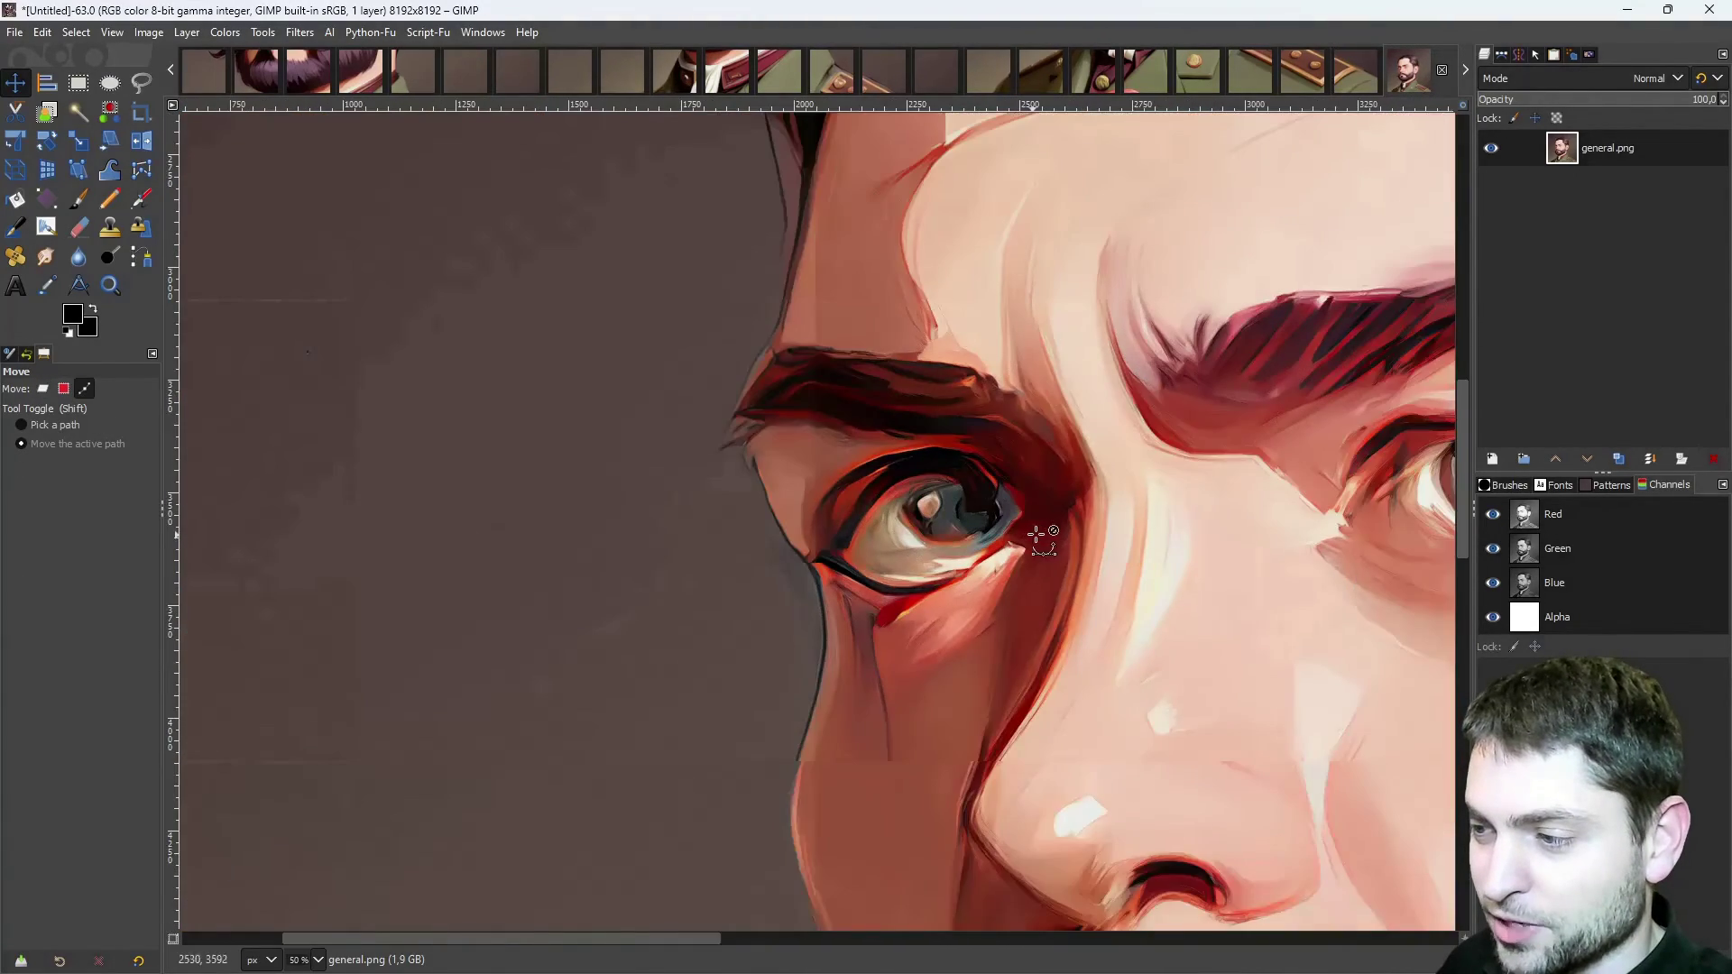
scroll(986, 514, "left", 4)
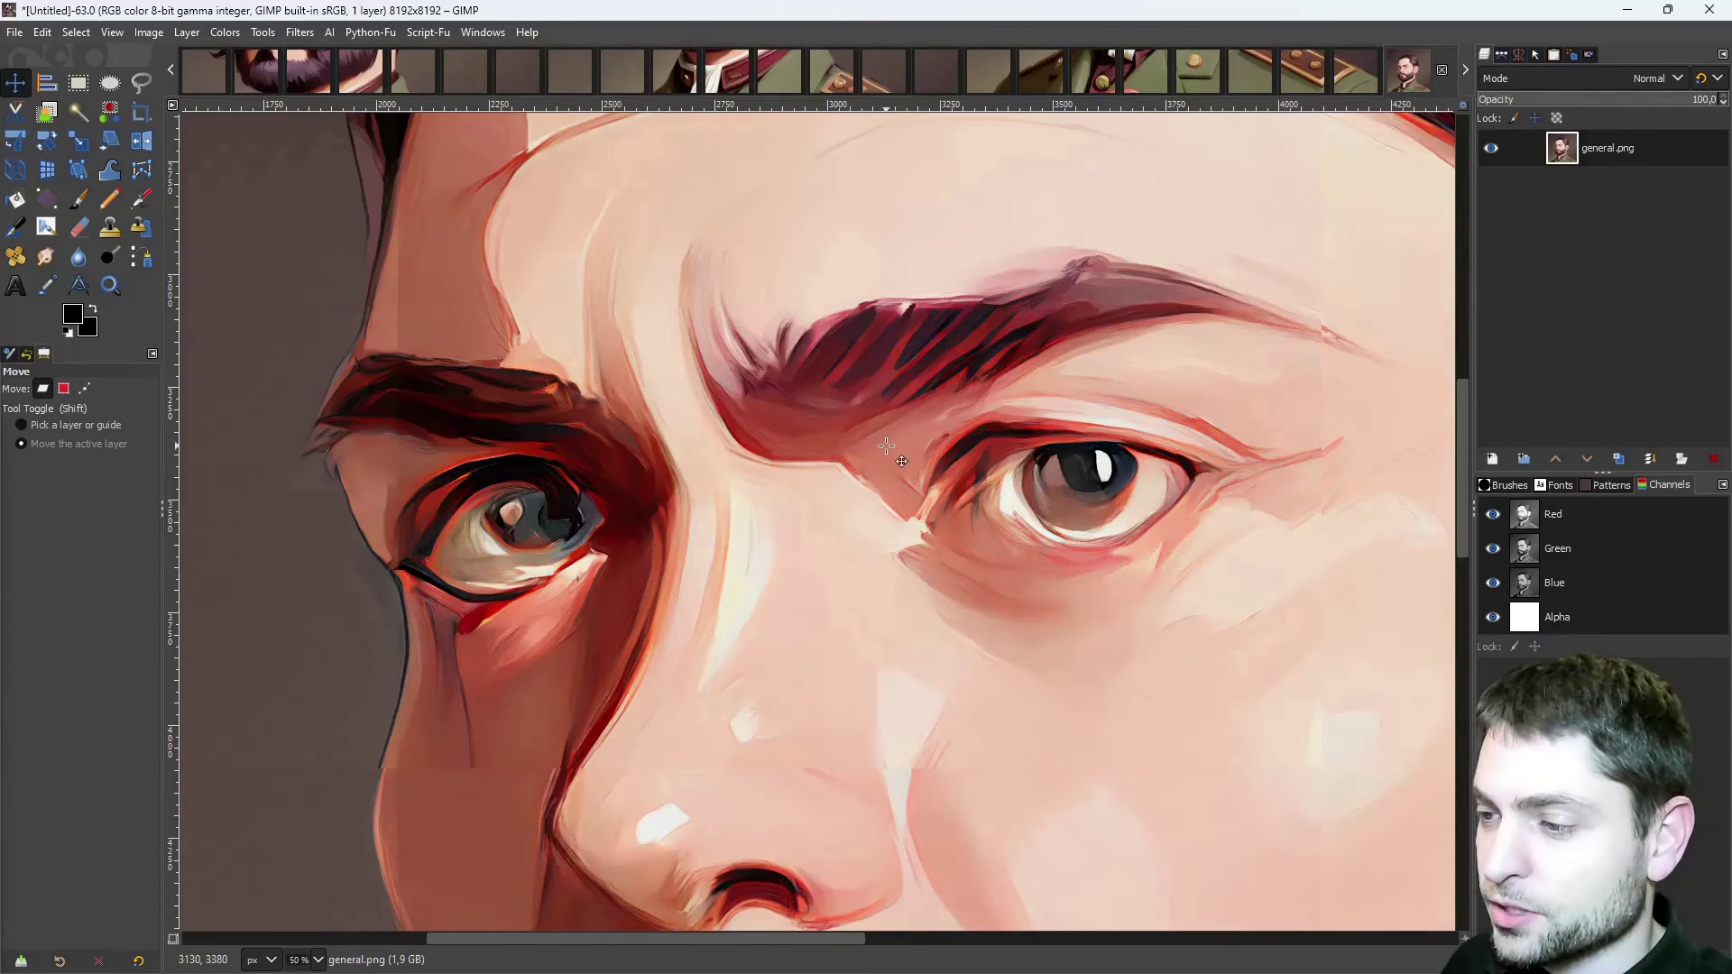
key("alt")
scroll(881, 452, "down", 3)
scroll(813, 431, "down", 1)
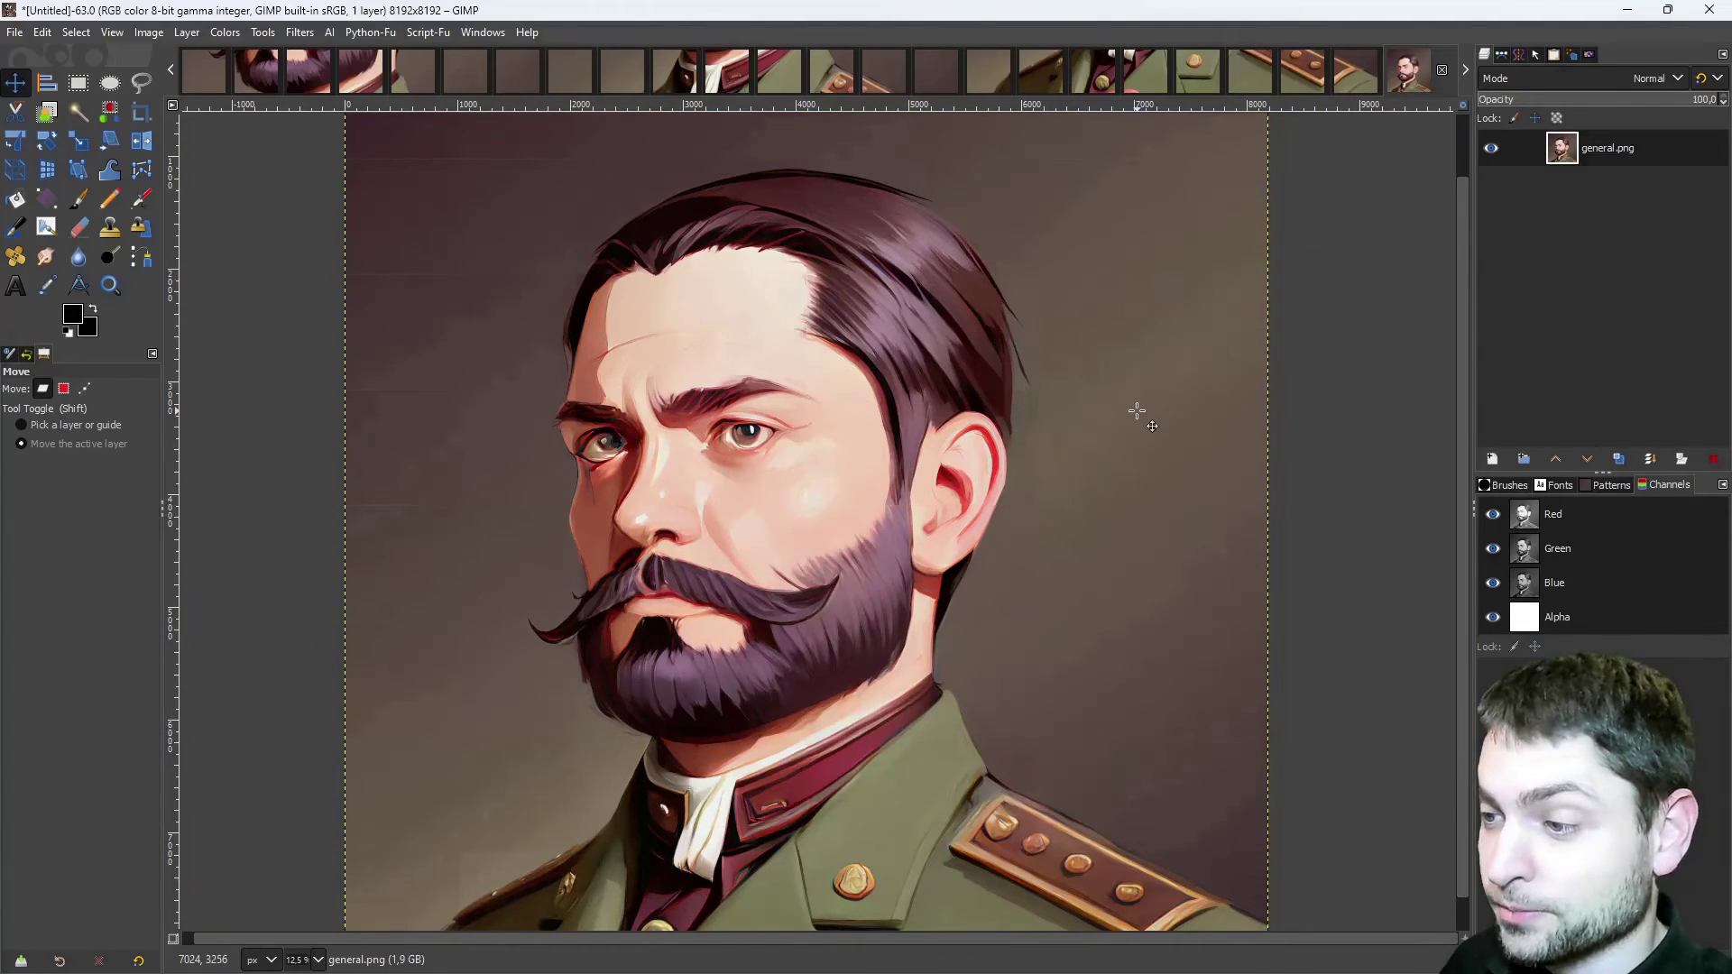
scroll(693, 460, "up", 4)
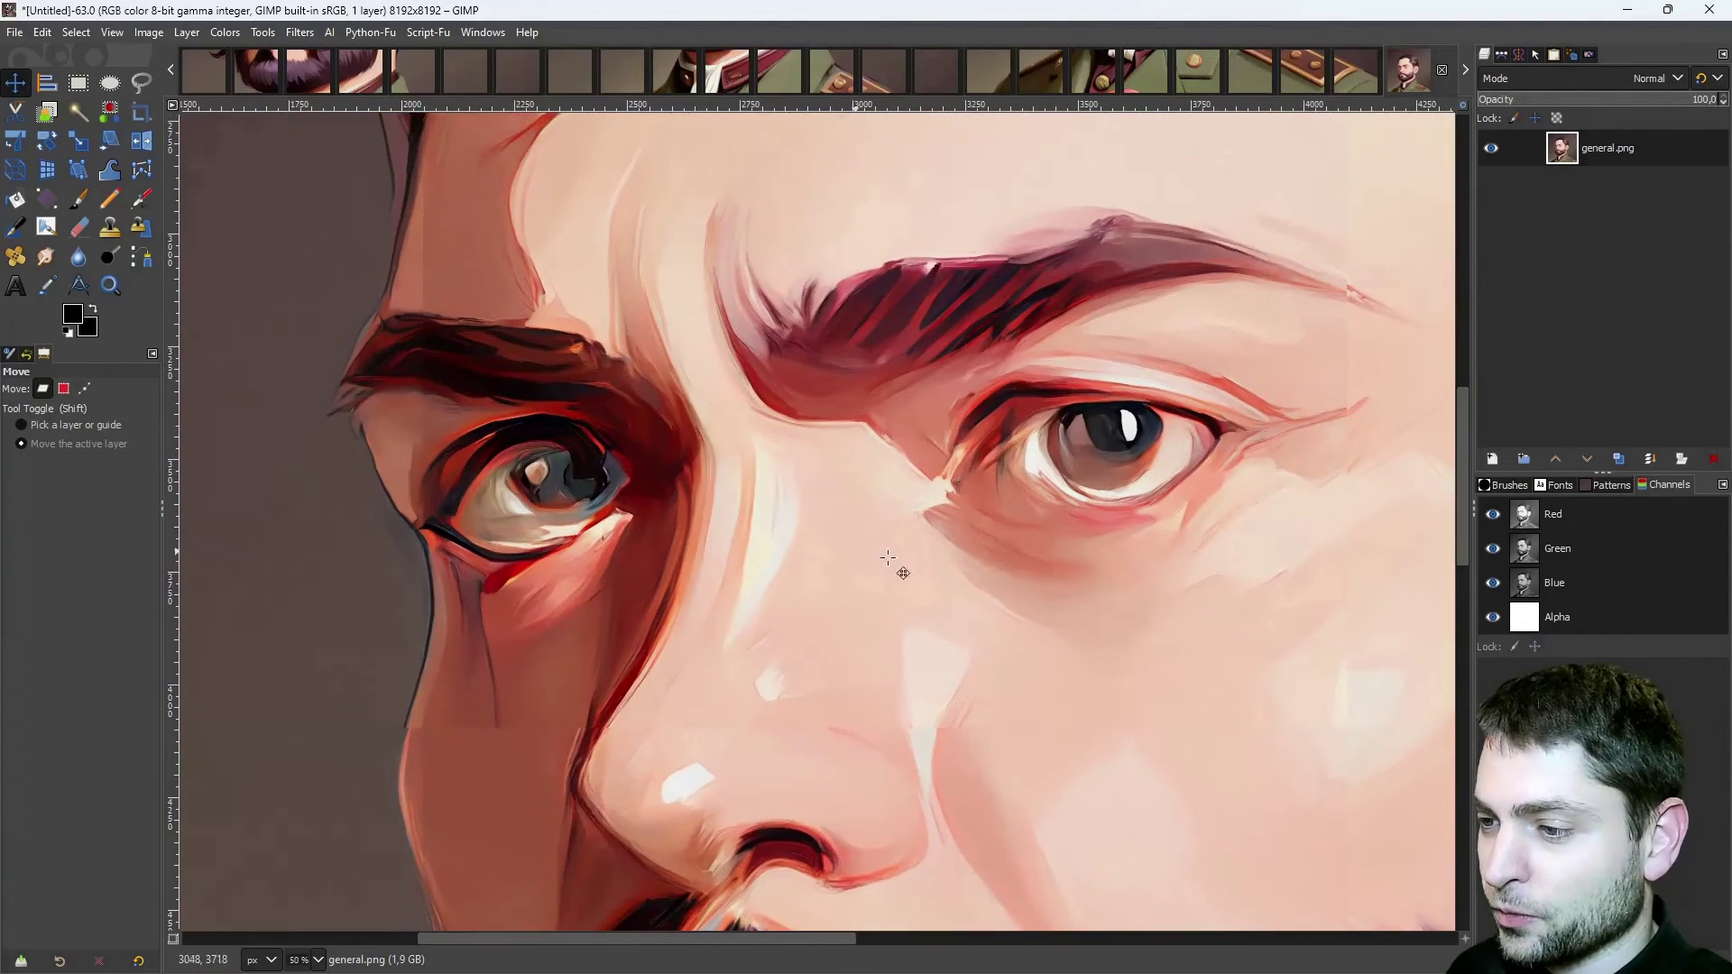
Switch to the 2048x2048 upscaled portrait and examine the eyes at the same close range for comparison
key("alt+2")
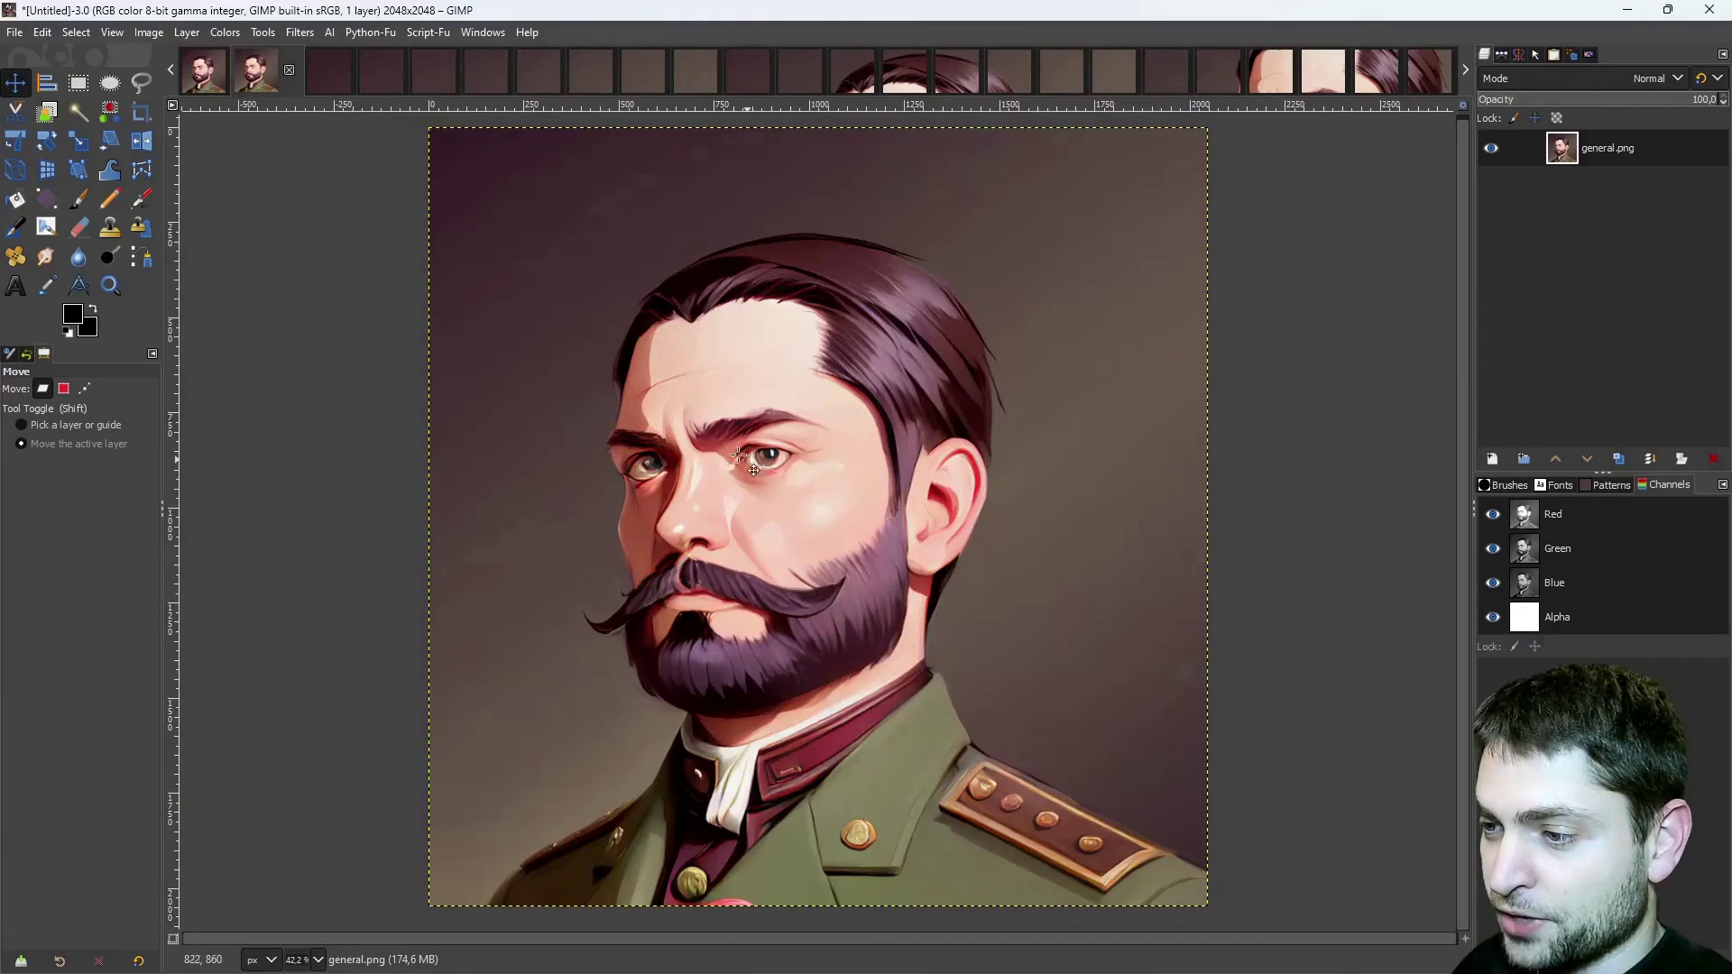
scroll(686, 488, "up", 2)
scroll(685, 488, "up", 1)
scroll(727, 405, "up", 1)
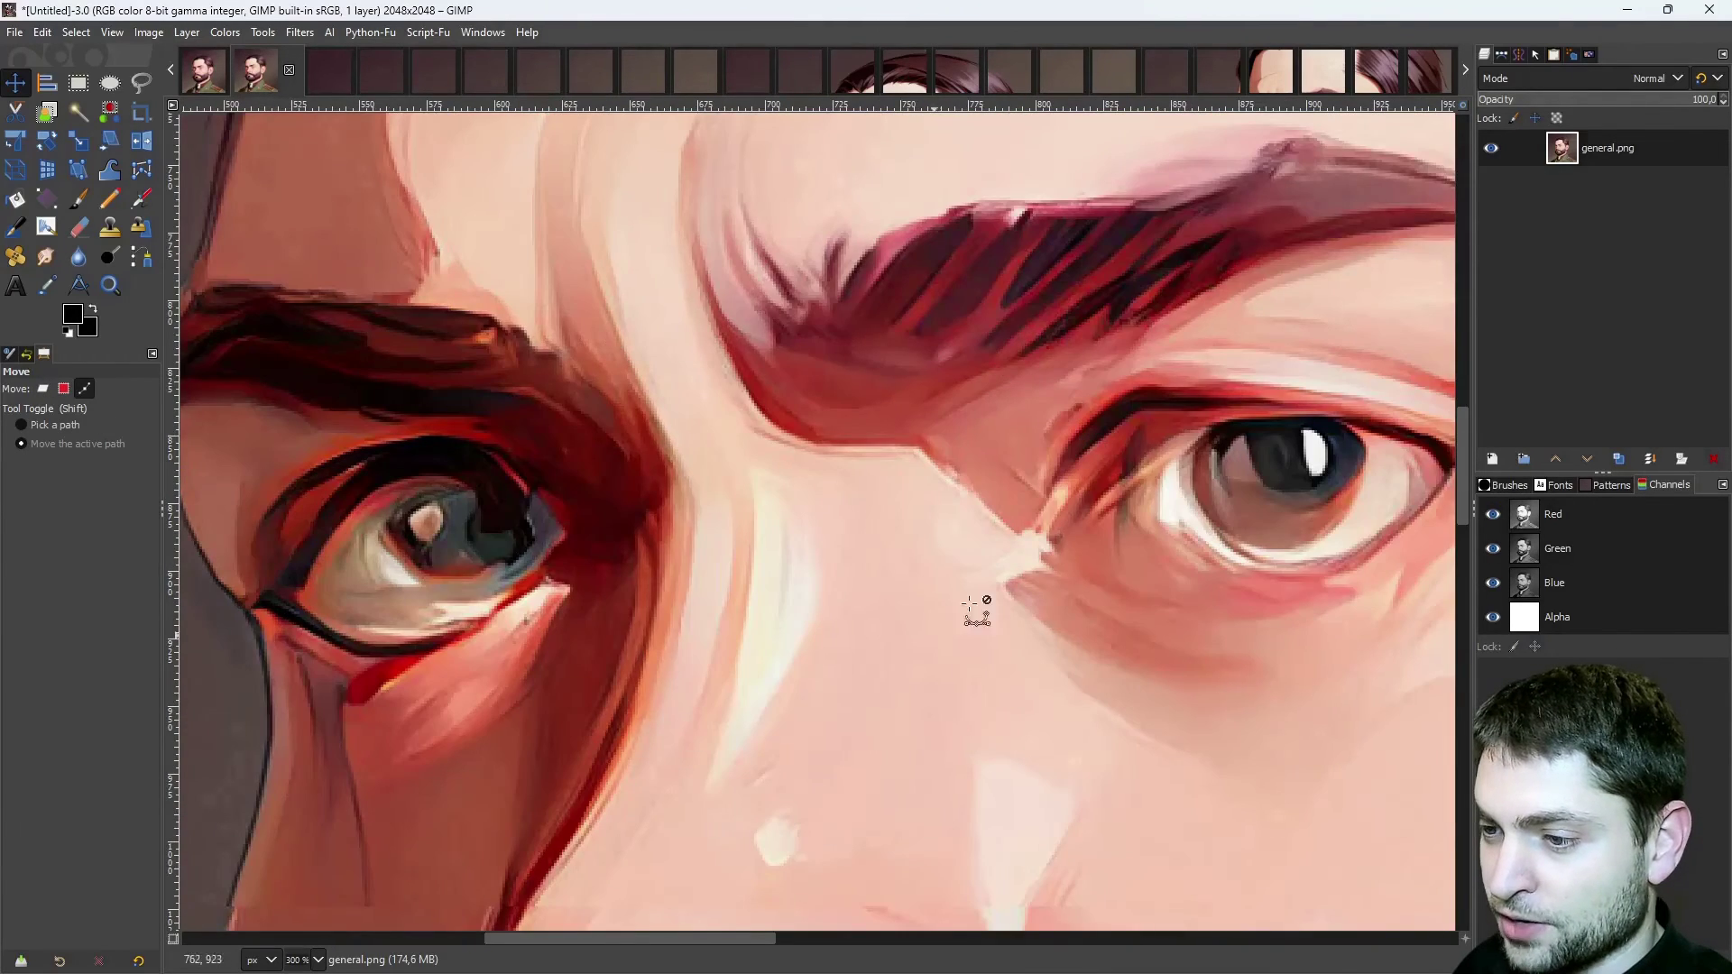
scroll(785, 514, "up", 1)
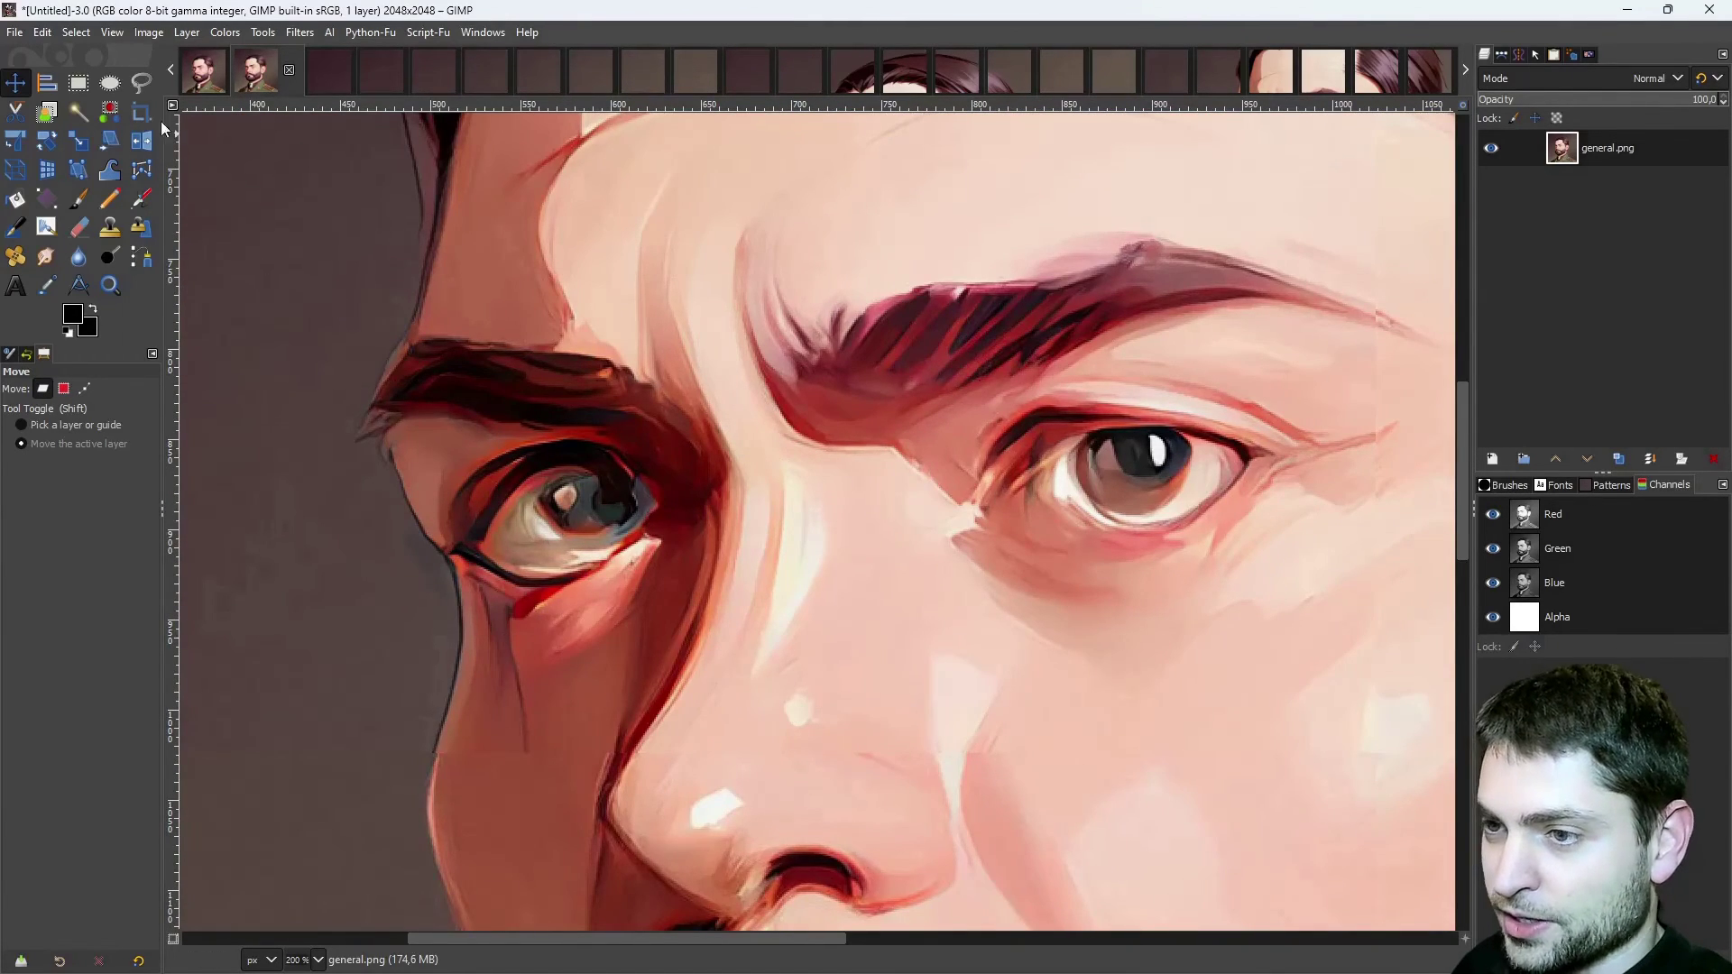
Examine the eyes of the original 512x512 portrait up close, and return to the 2048x2048 upscaled version
left_click(205, 80)
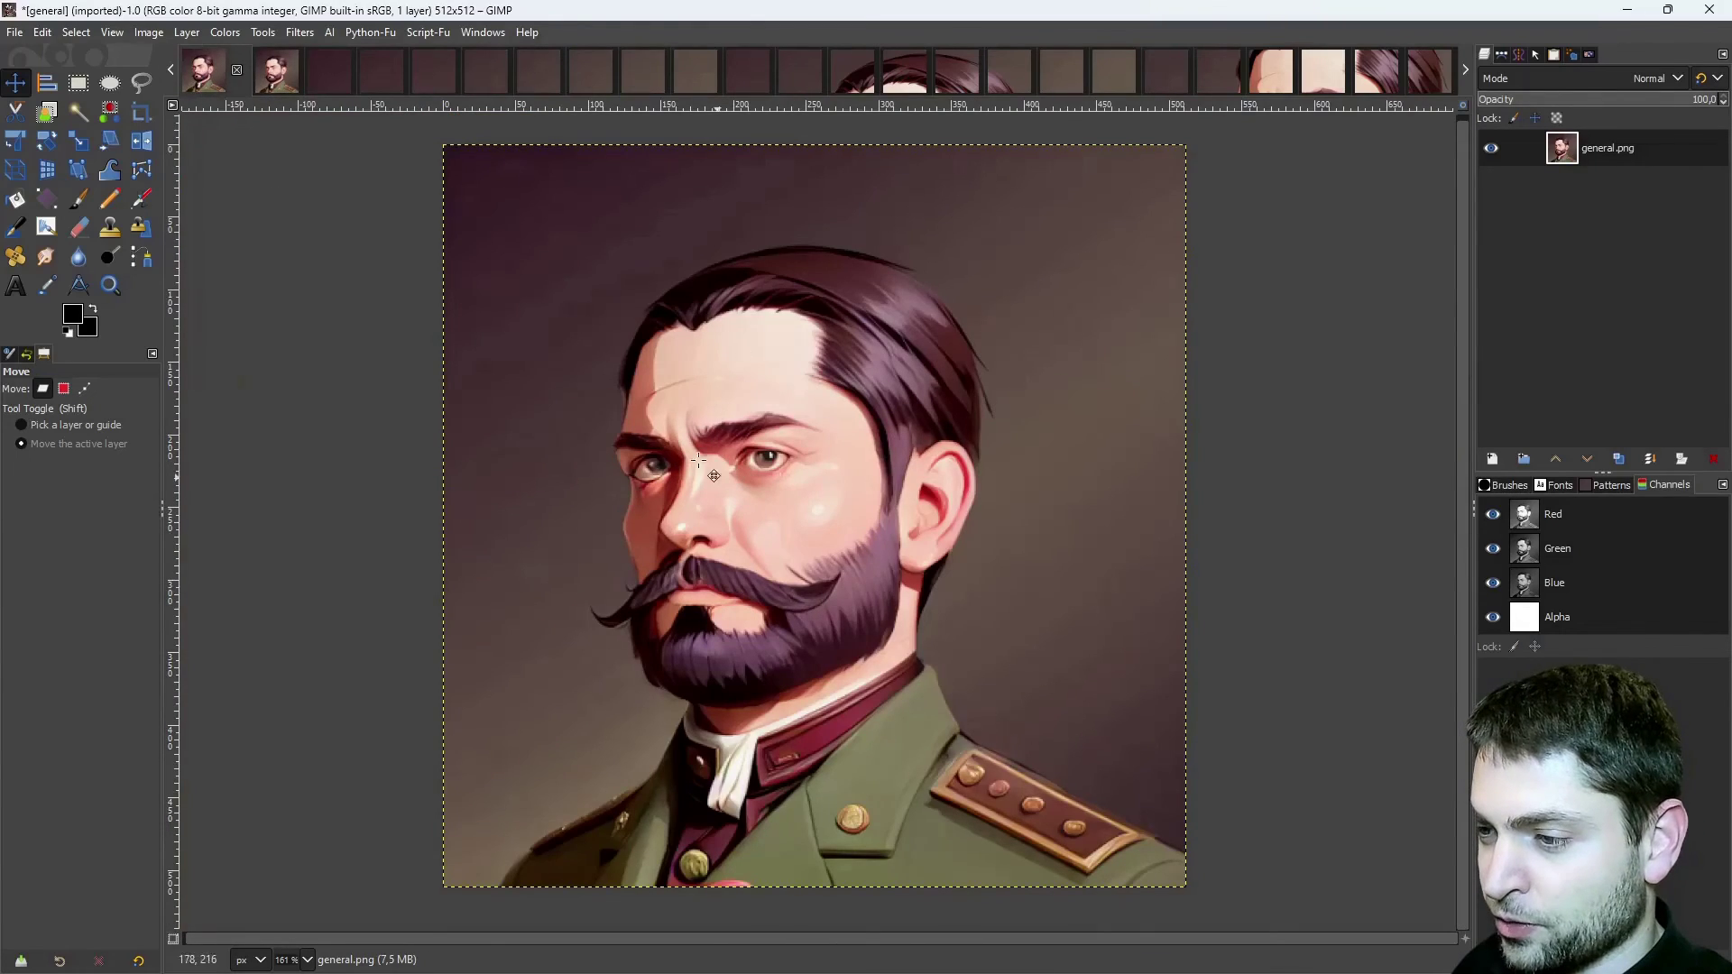
scroll(703, 485, "up", 5)
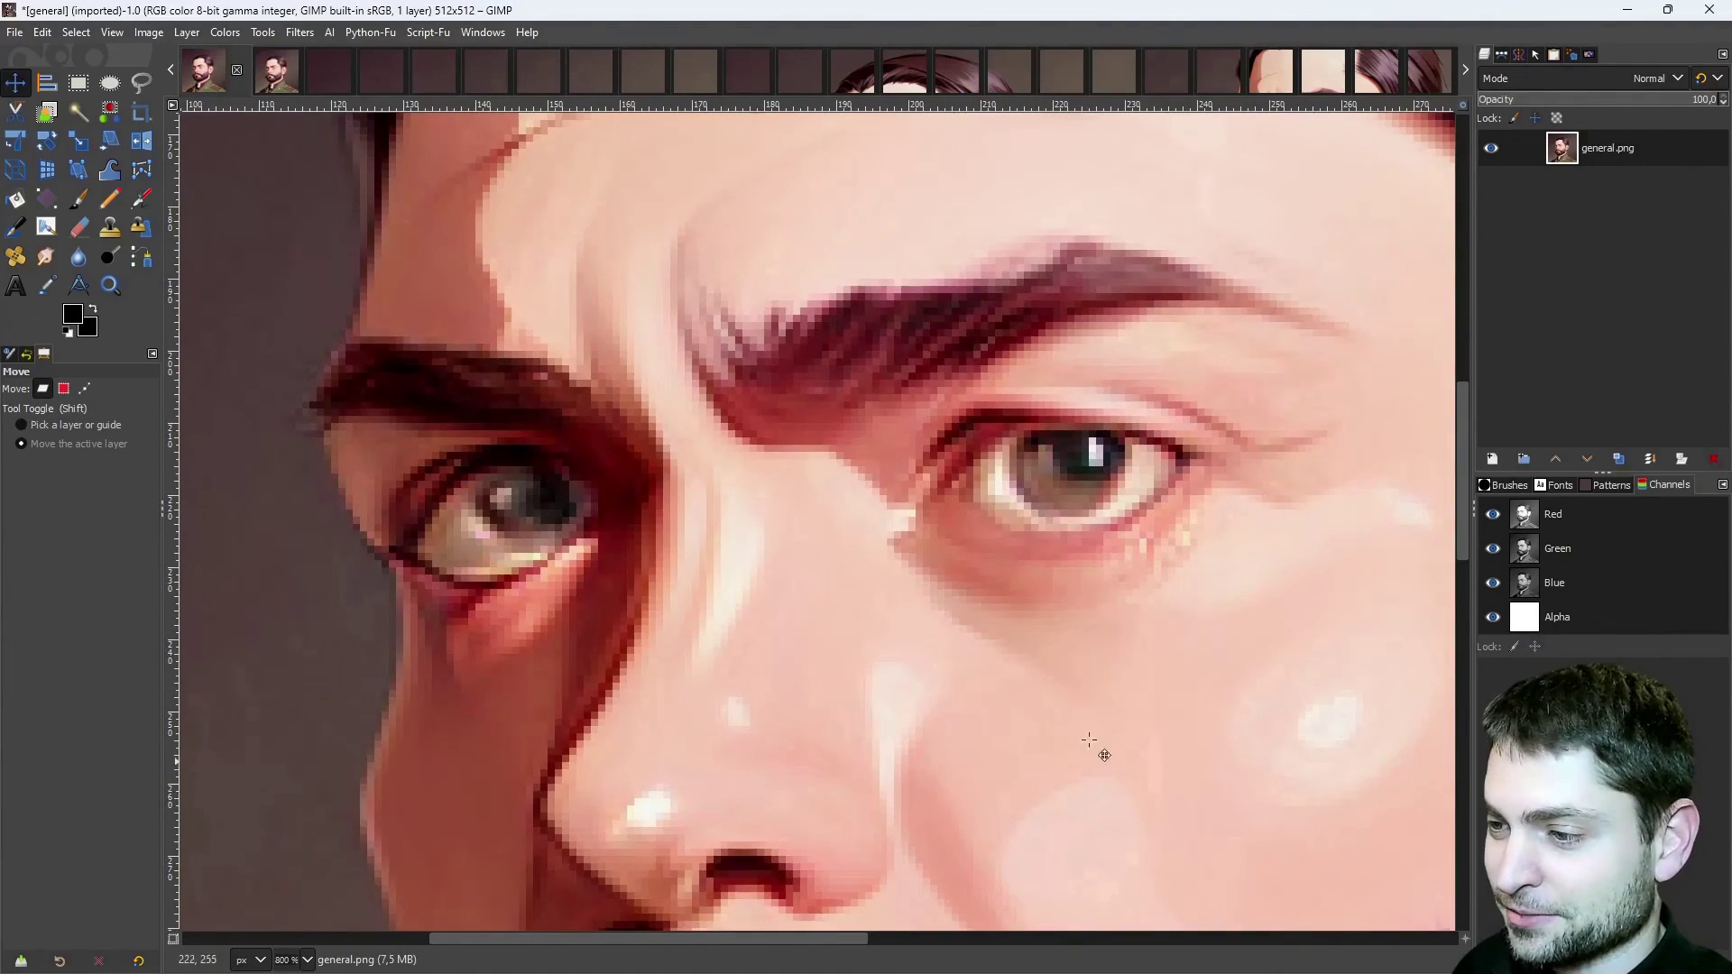
key("alt+2")
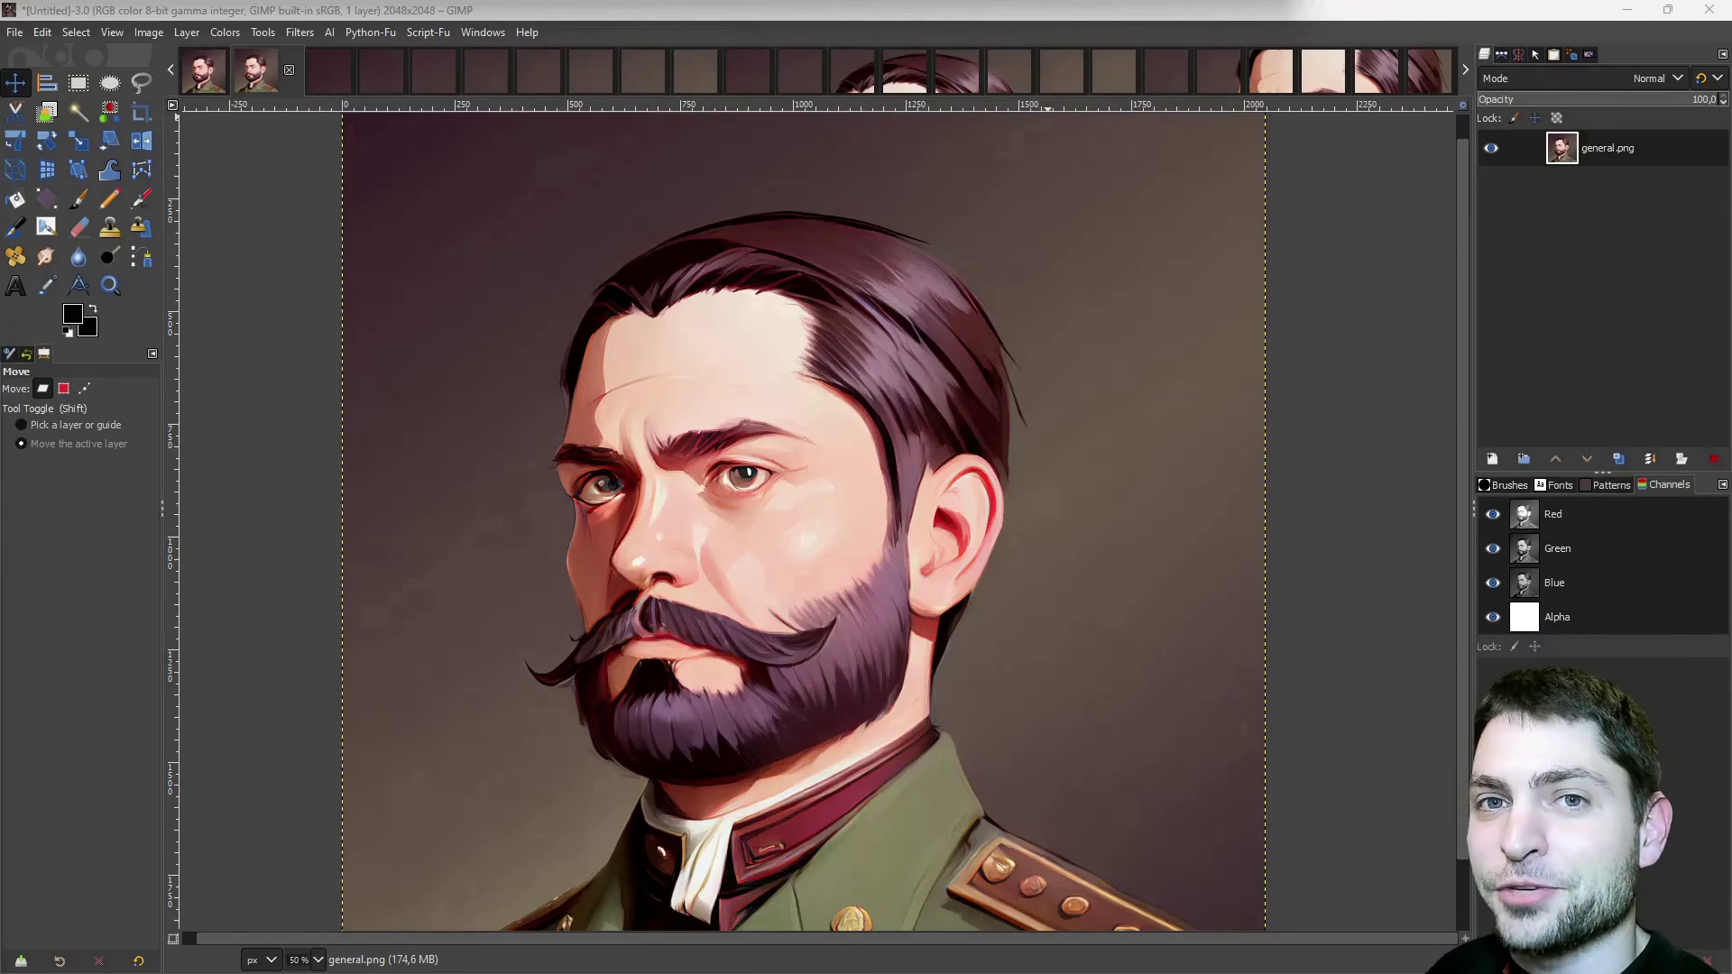